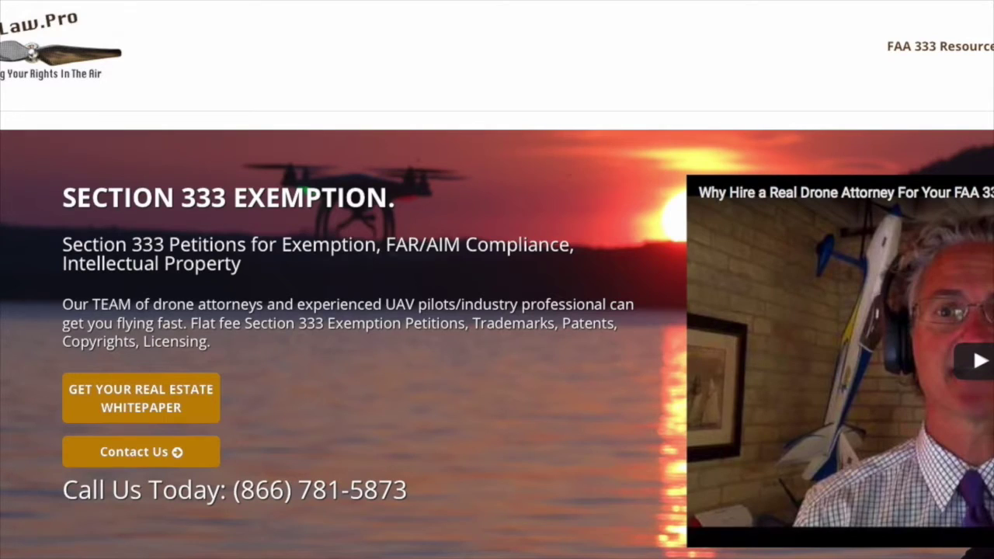
Scroll down to the latest articles and open 'How do I file a NOTAM before flying my drone for business?'.
scroll(497, 311, down, 9)
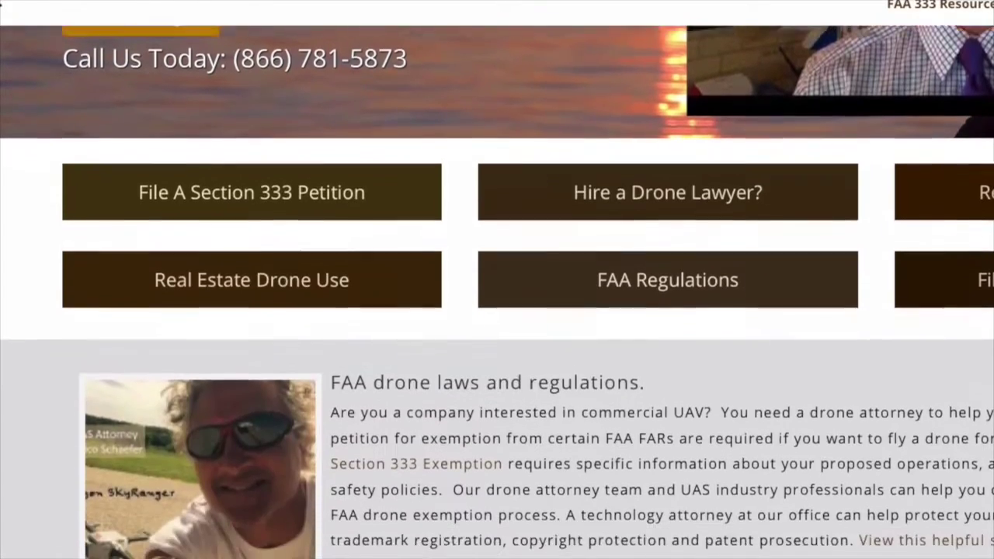
scroll(497, 310, down, 5)
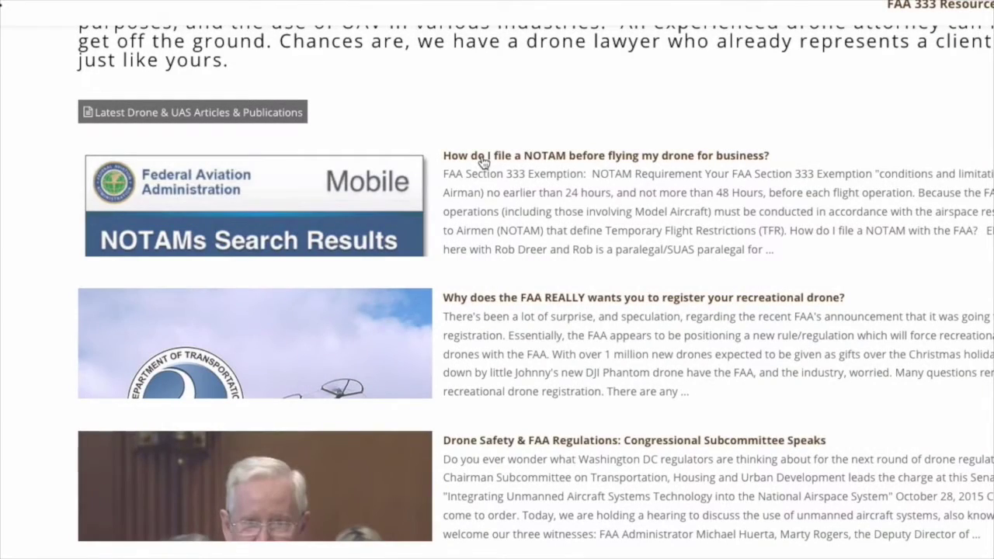
click(482, 159)
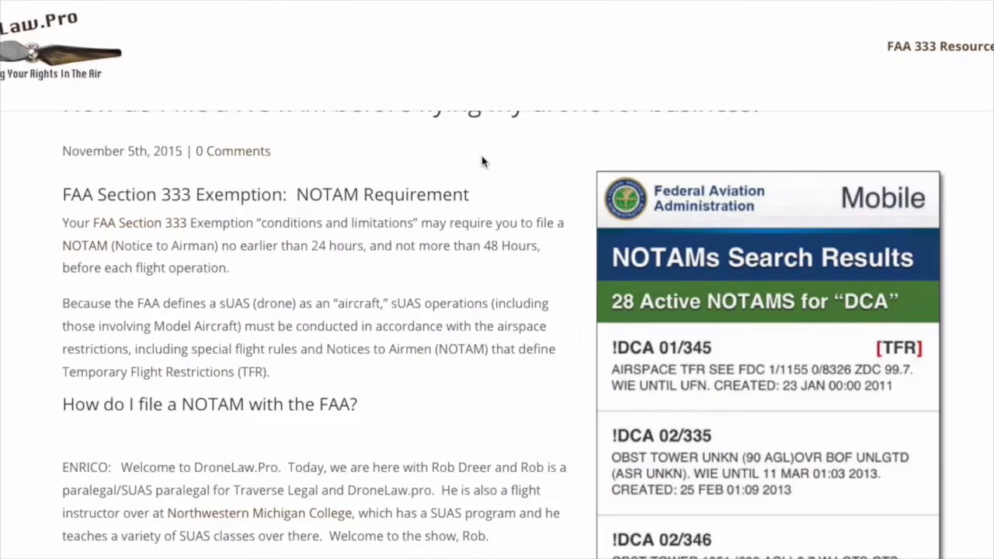
scroll(528, 124, up, 1)
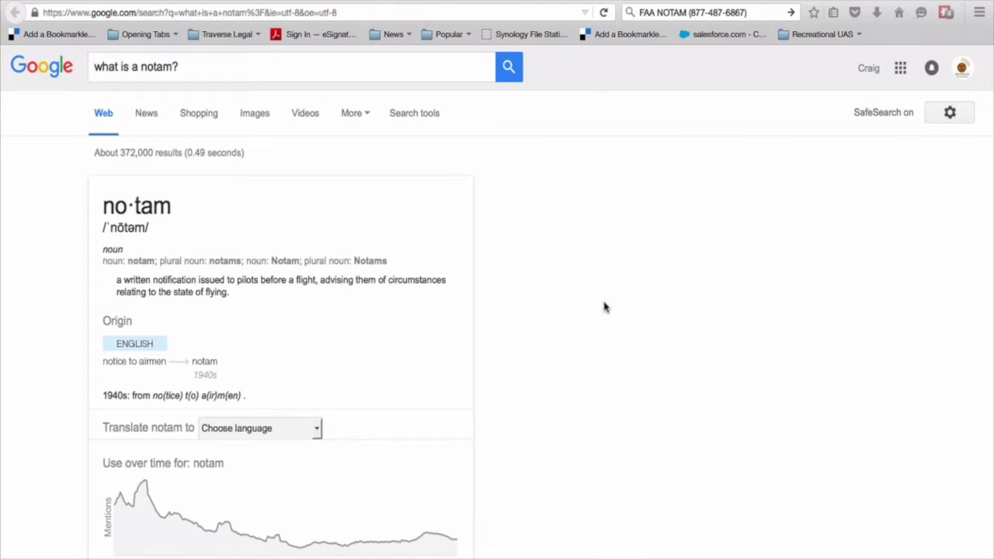
Highlight the query 'what is a notam?' and the full dictionary definition of notam.
scroll(568, 317, down, 1)
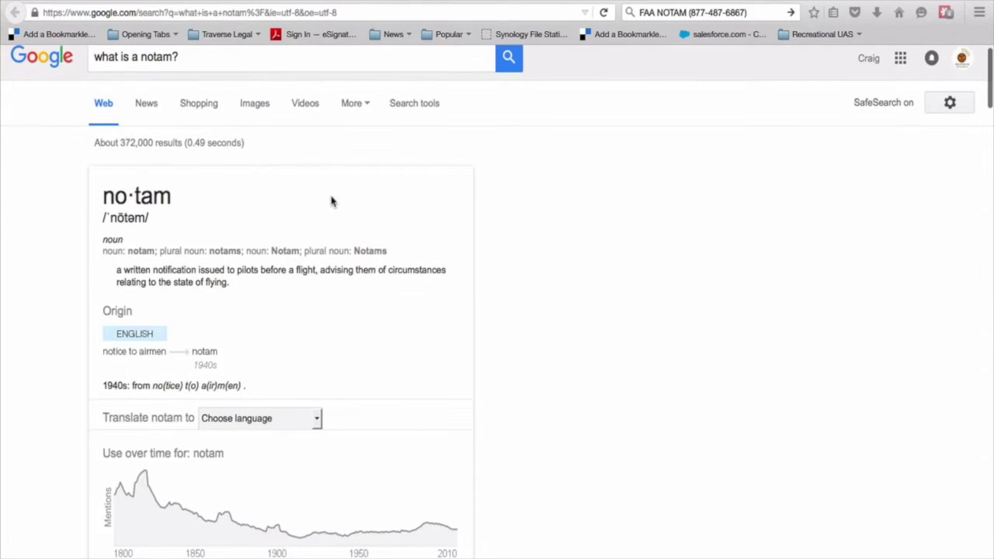
scroll(331, 202, up, 1)
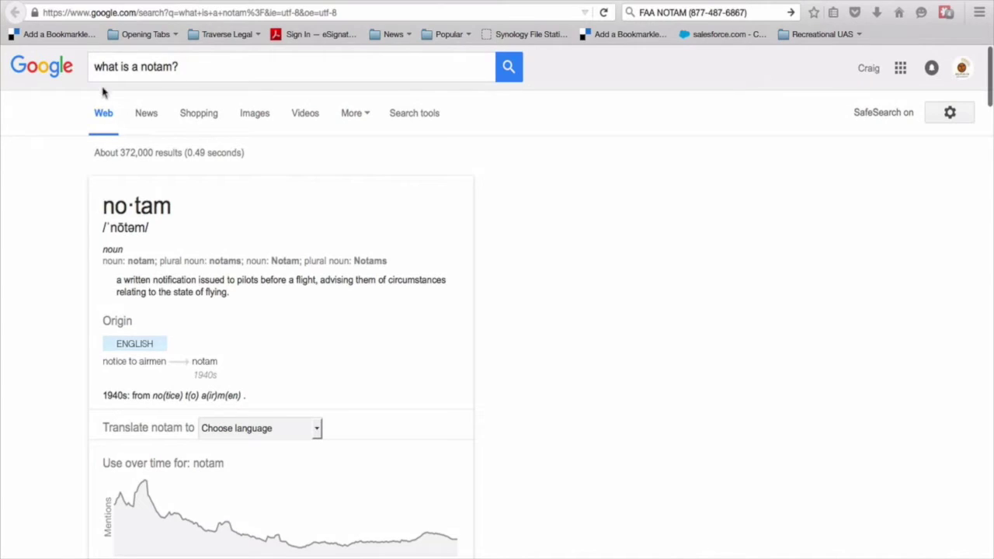
drag(93, 65, 200, 70)
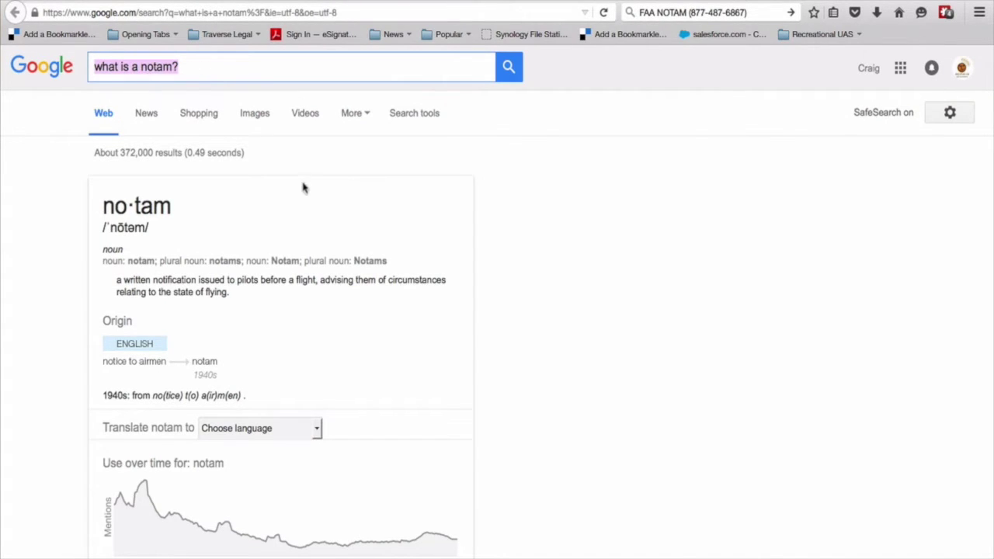
scroll(288, 212, down, 2)
scroll(287, 213, down, 2)
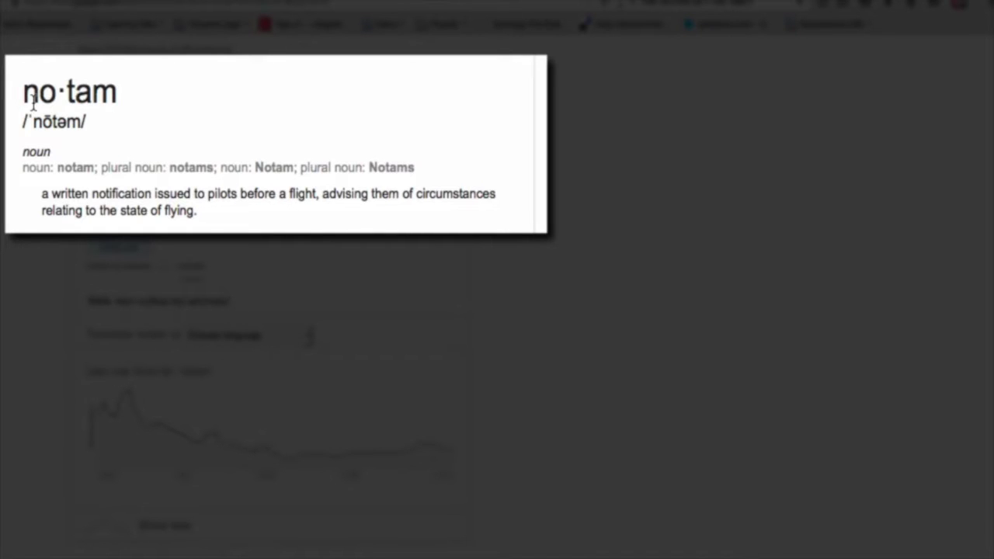
drag(103, 114, 173, 112)
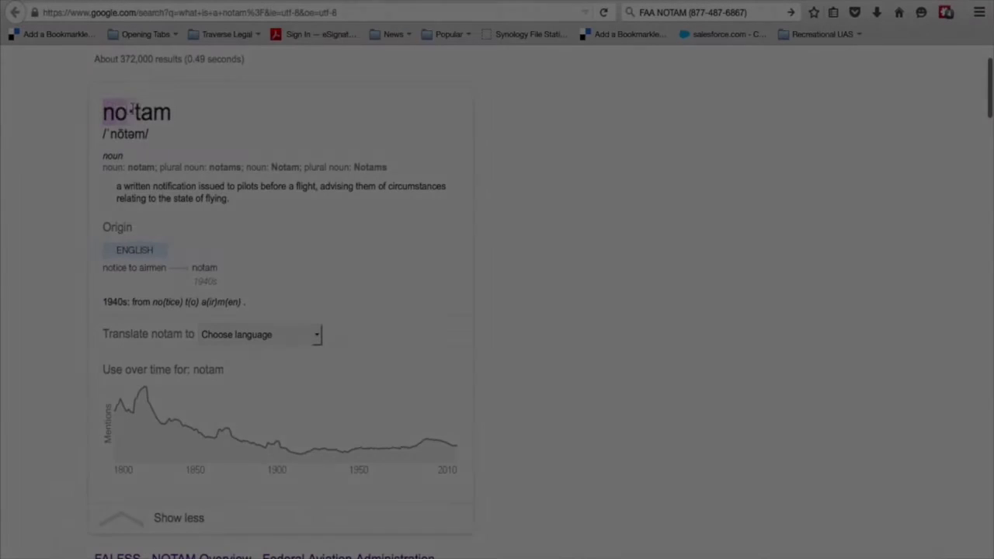
click(224, 189)
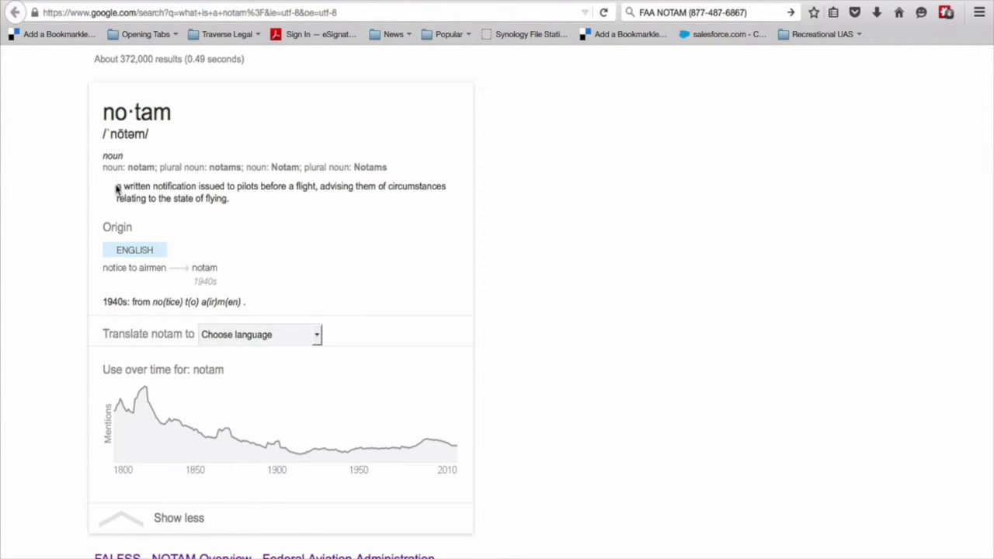
drag(117, 189, 239, 201)
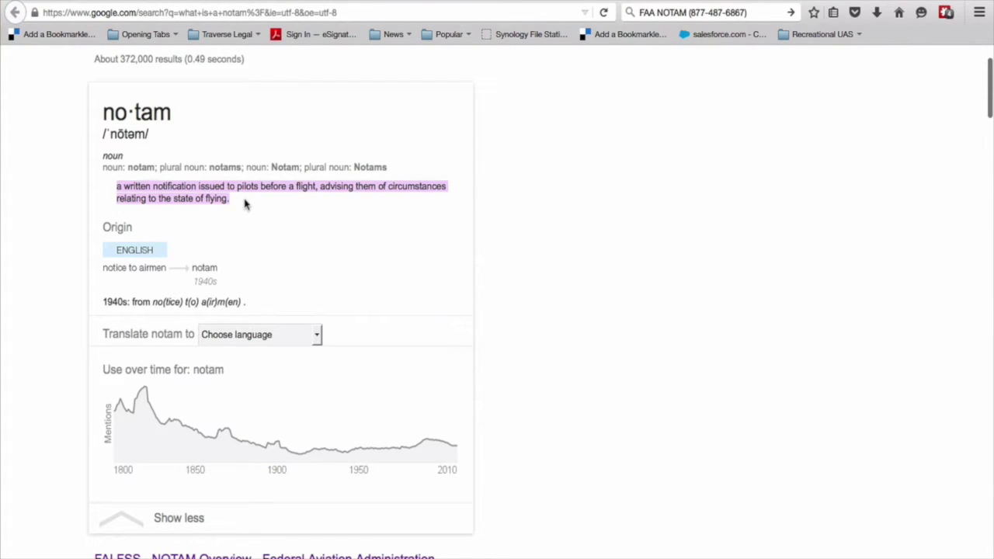
Highlight 'A Notice To Airmen or NOTAM' in the FAA result, then scroll further down the results.
scroll(244, 204, down, 3)
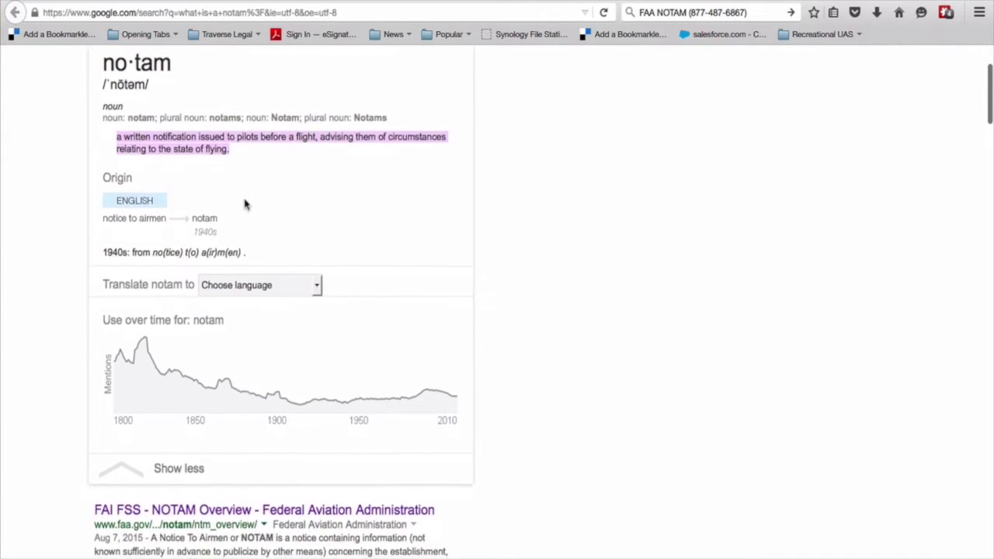
scroll(244, 204, down, 2)
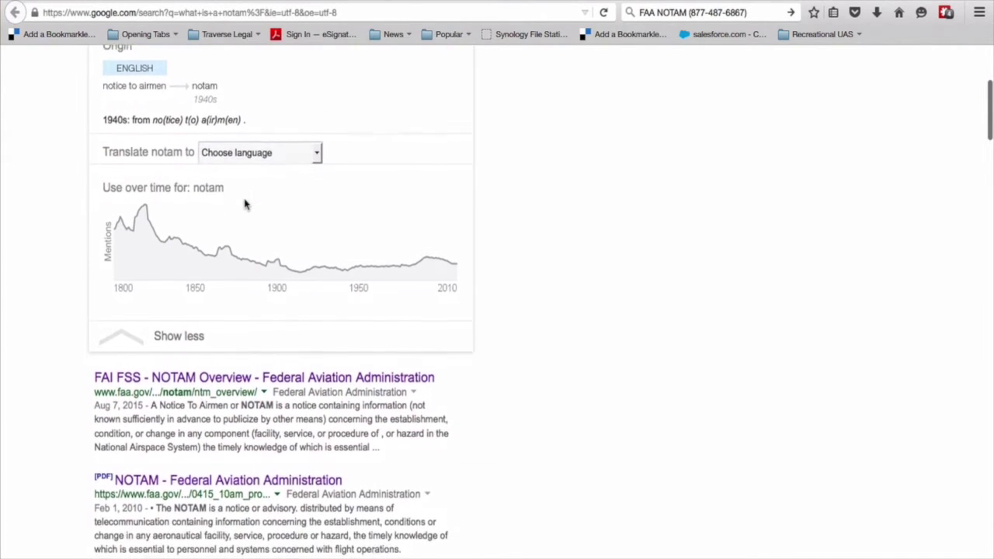
scroll(157, 373, down, 3)
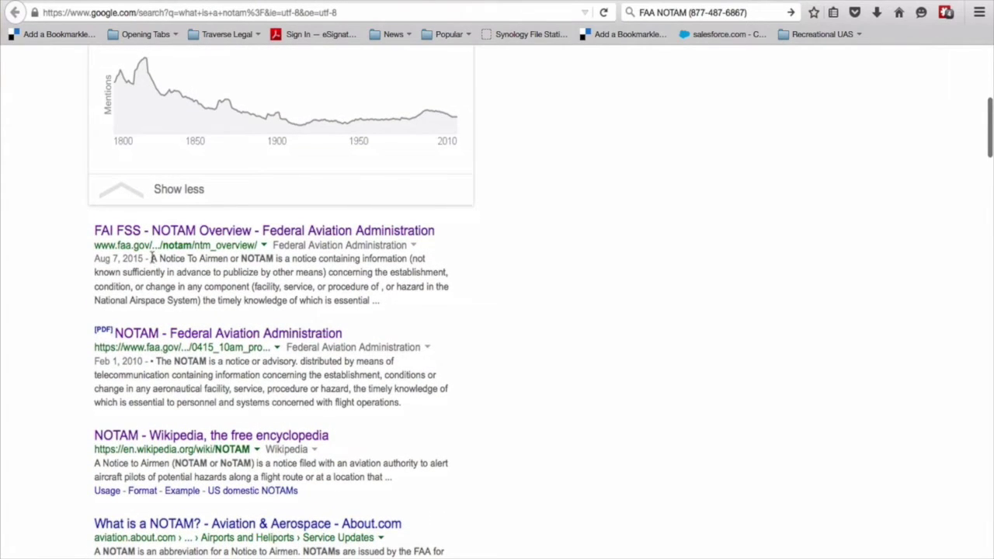
drag(153, 258, 275, 262)
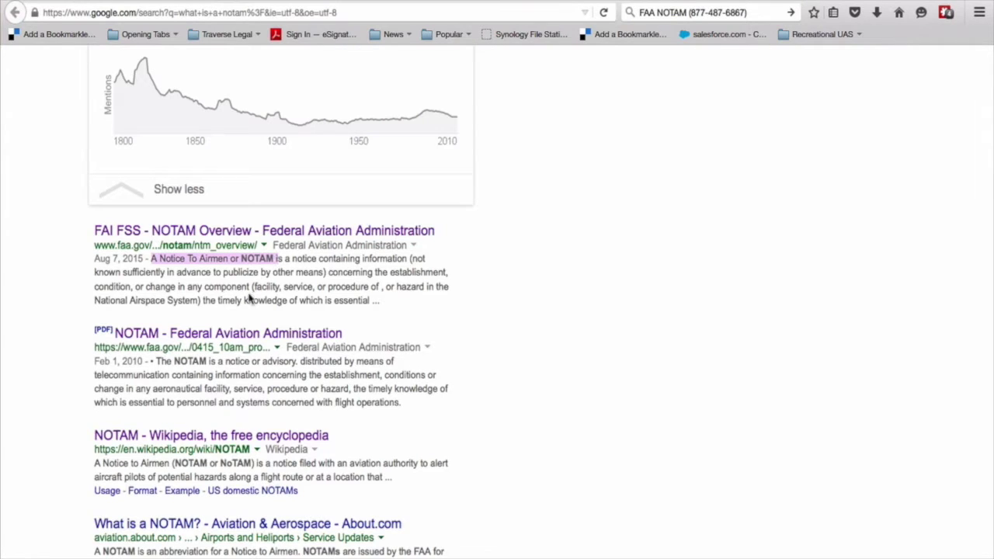
click(84, 272)
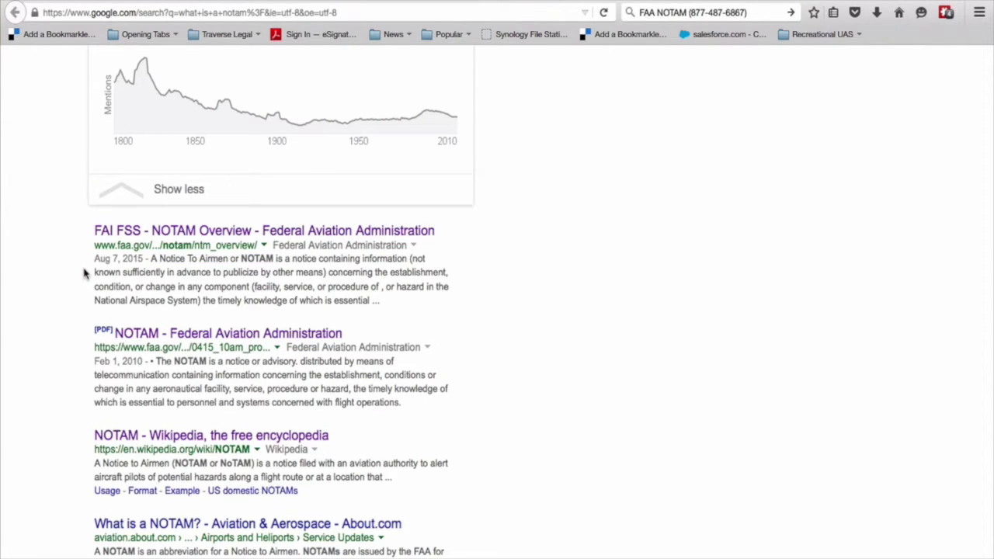
scroll(85, 272, down, 3)
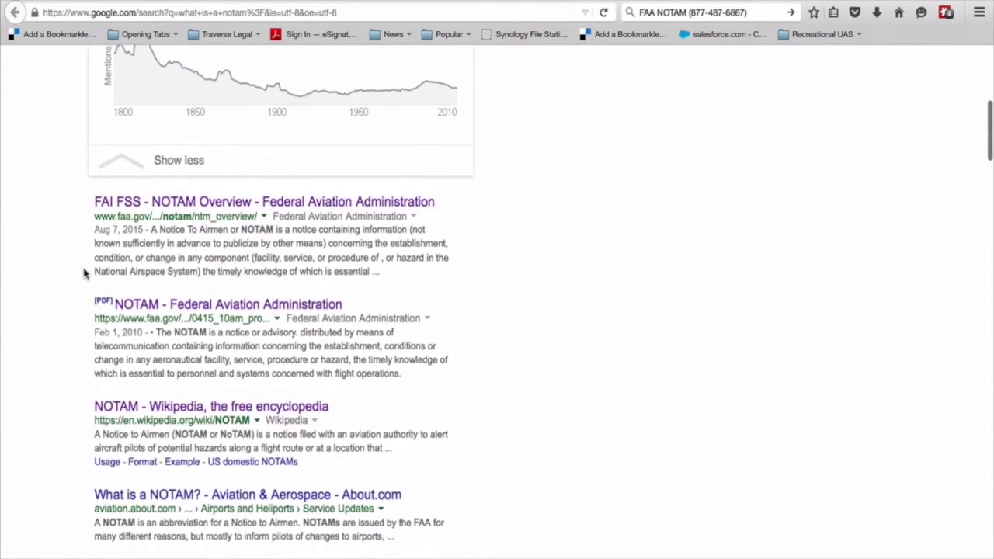
scroll(85, 272, down, 2)
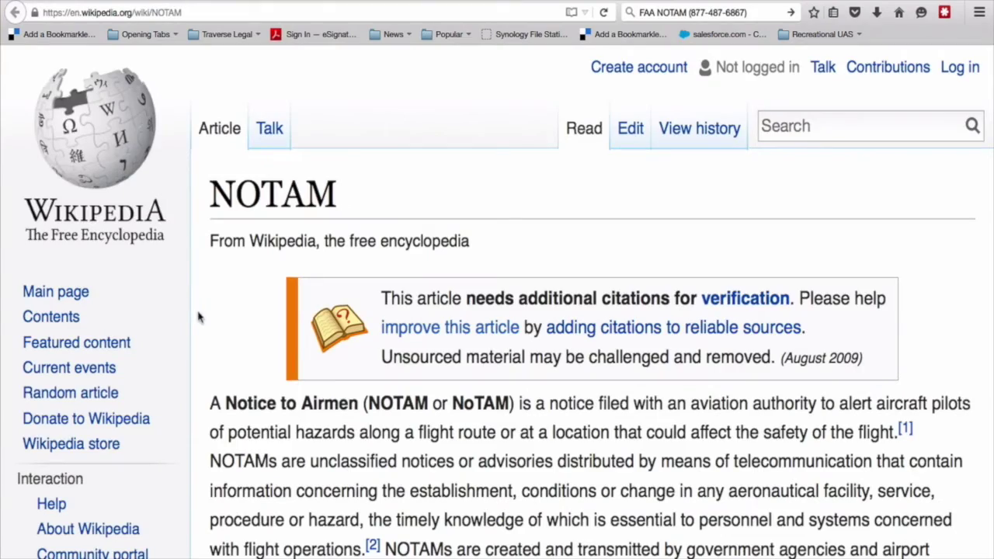
Scroll through the NOTAM article intro and jump to the U.S. domestic NOTAMs section.
scroll(198, 317, down, 1)
scroll(198, 317, down, 4)
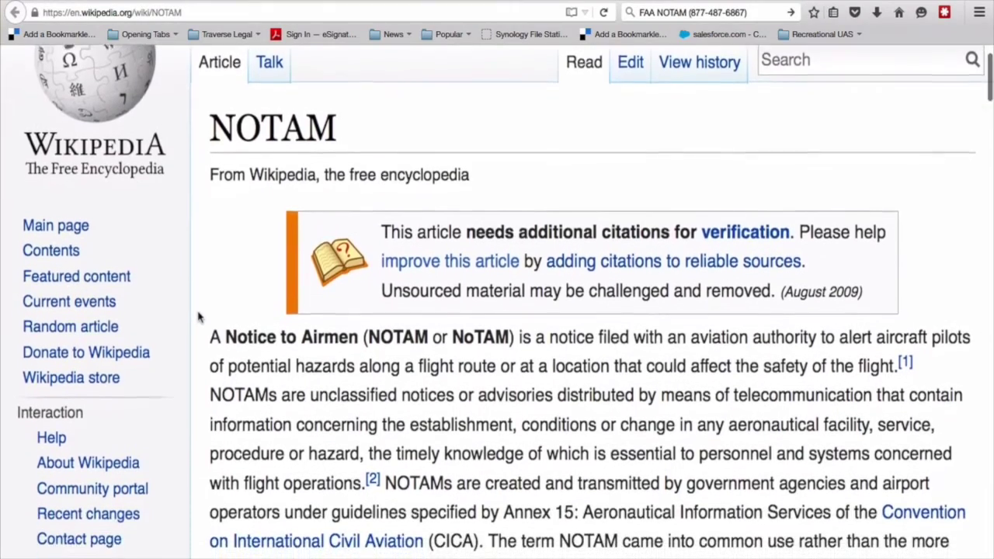
scroll(198, 316, down, 3)
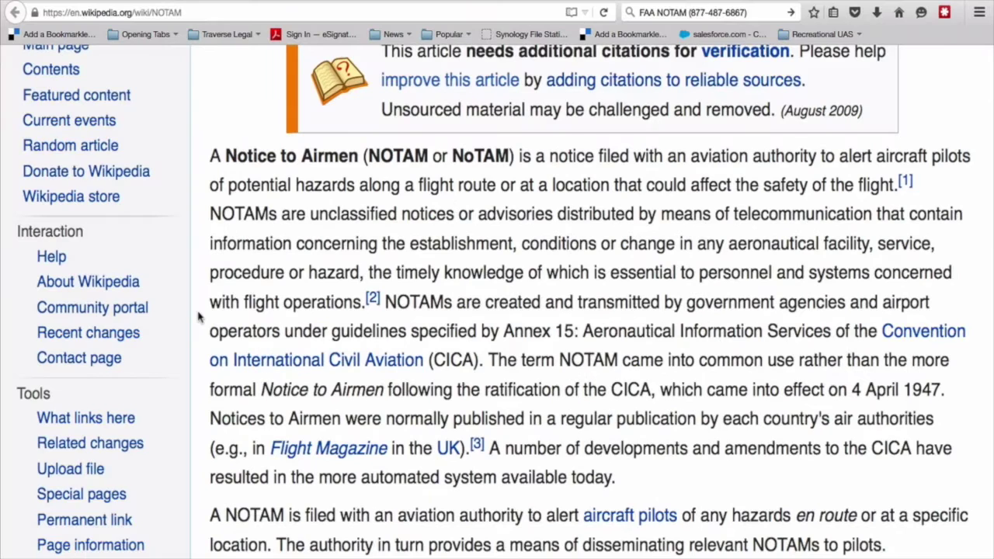
scroll(198, 316, down, 1)
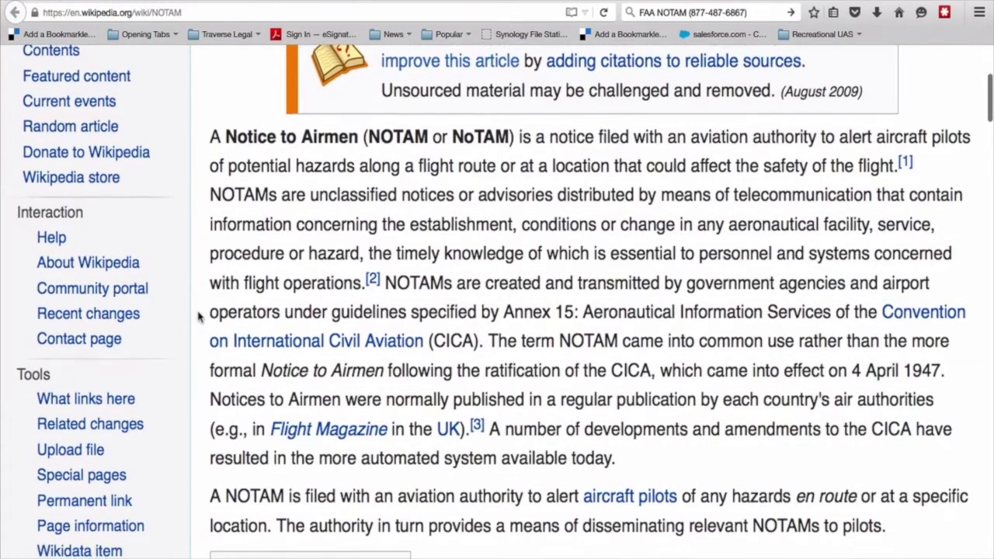
scroll(198, 316, down, 2)
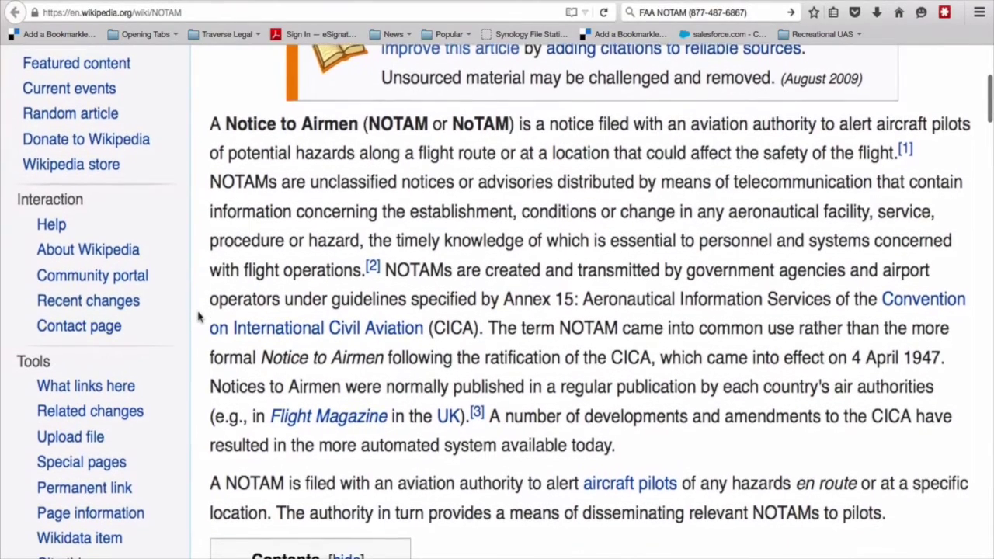
scroll(198, 316, down, 2)
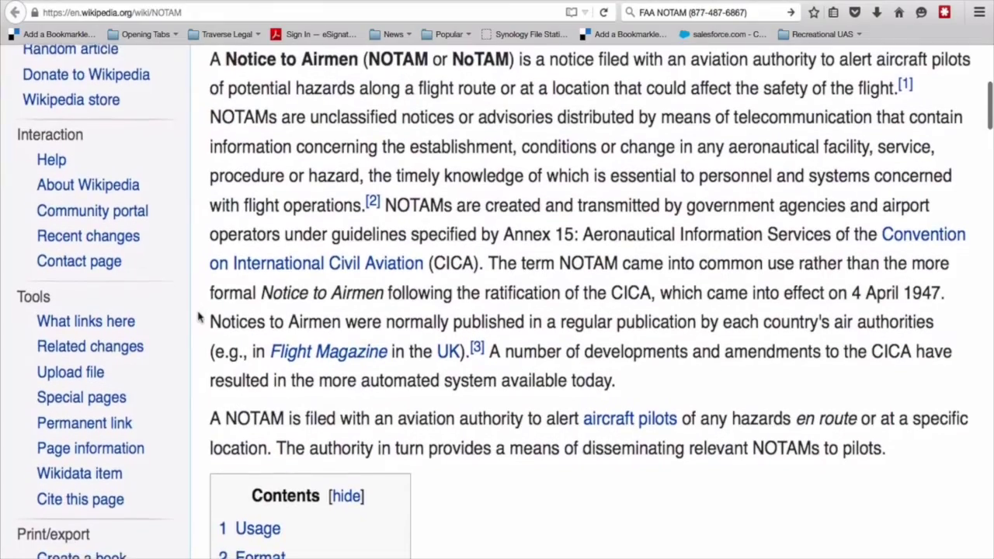
scroll(198, 316, down, 3)
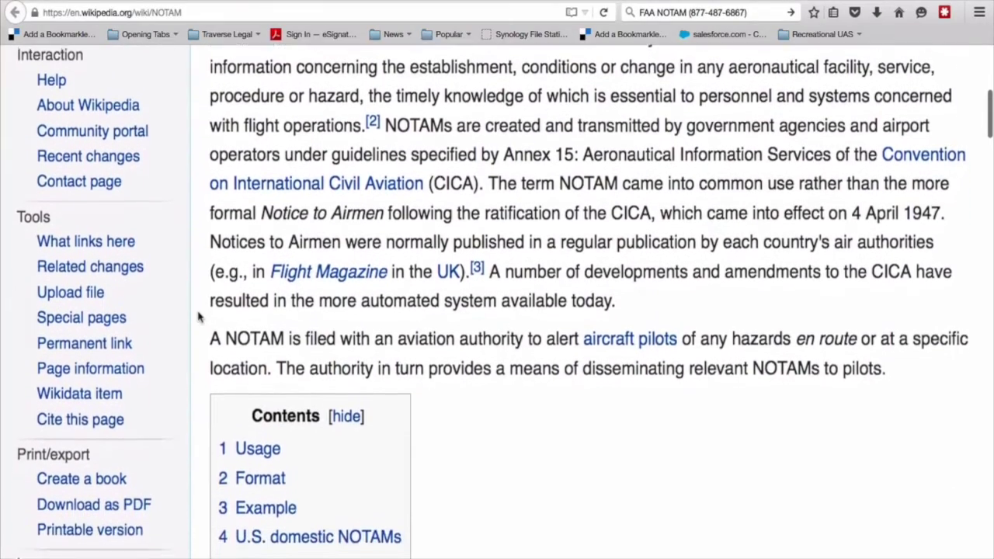
scroll(198, 316, down, 3)
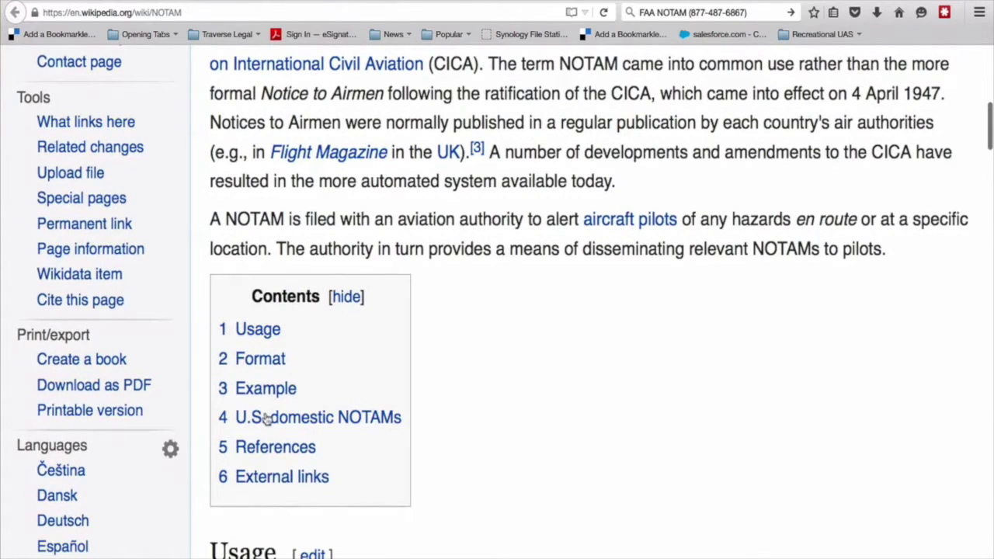
click(267, 419)
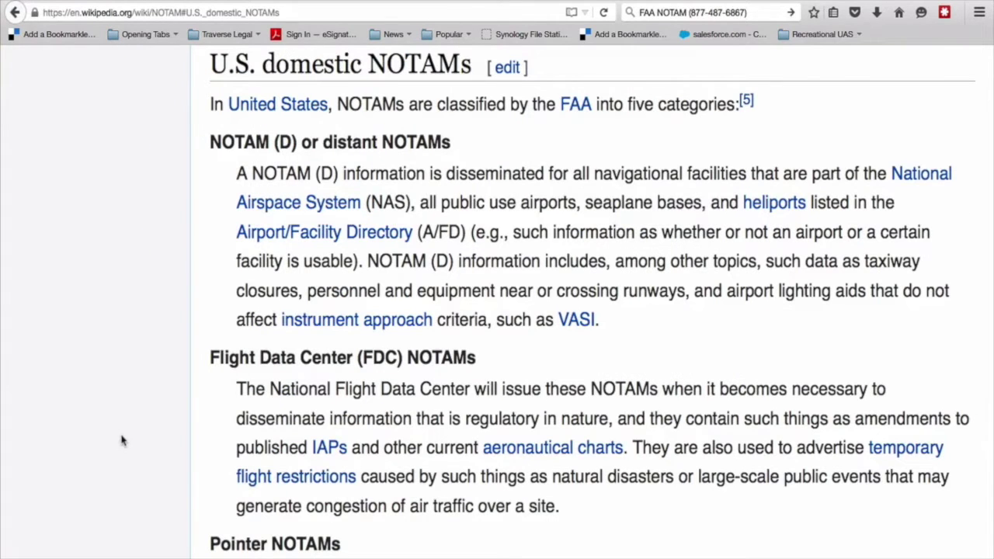
scroll(121, 440, down, 1)
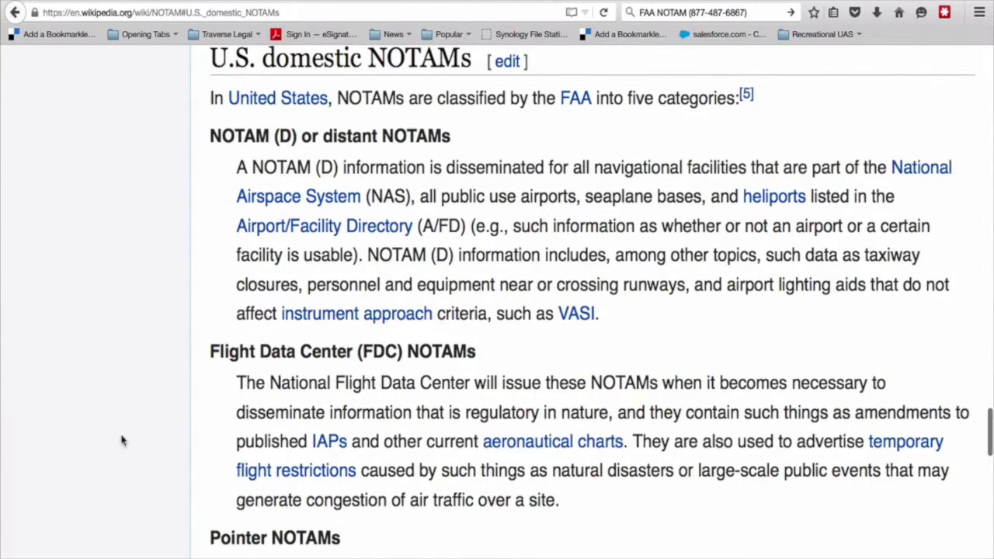
scroll(121, 440, down, 3)
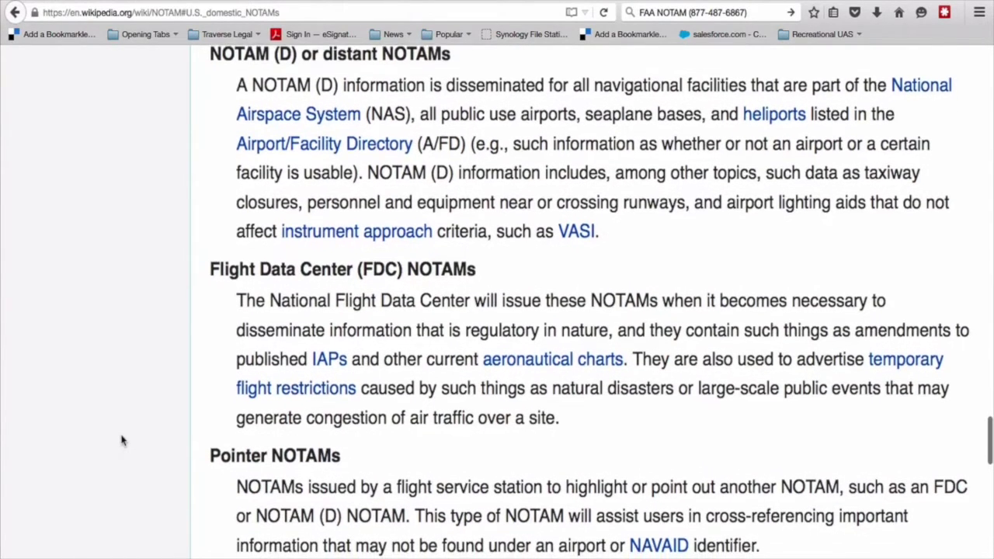
scroll(121, 441, down, 3)
scroll(121, 440, down, 1)
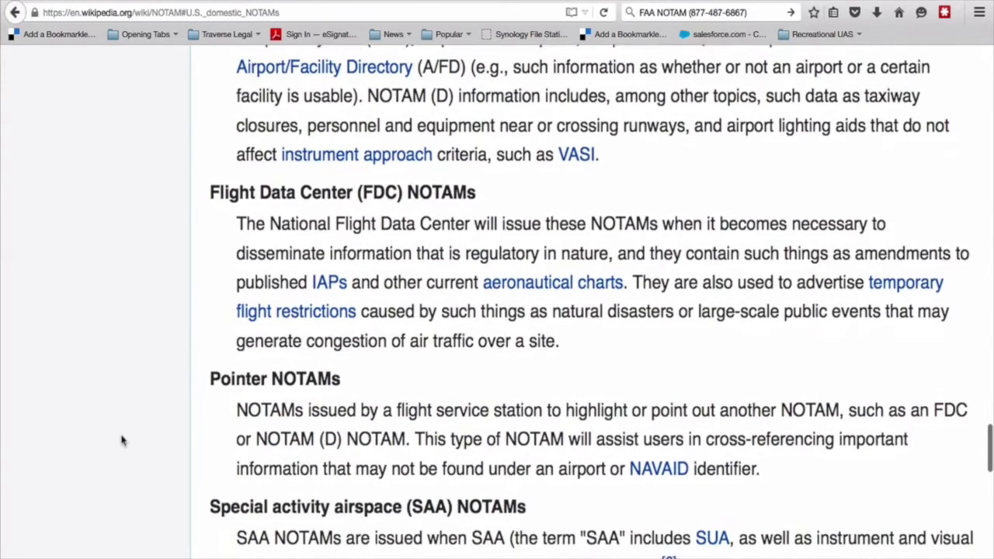
scroll(121, 441, down, 2)
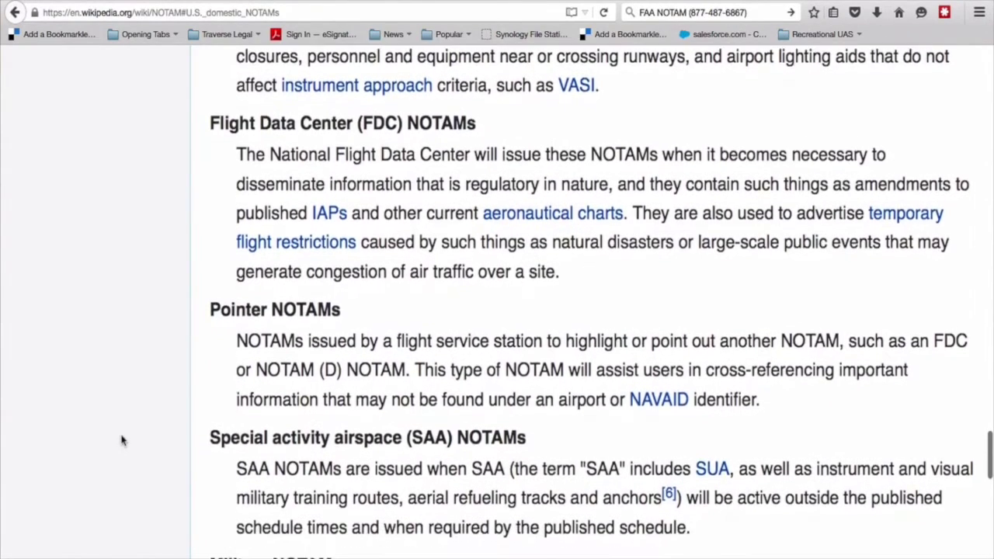
scroll(121, 440, down, 4)
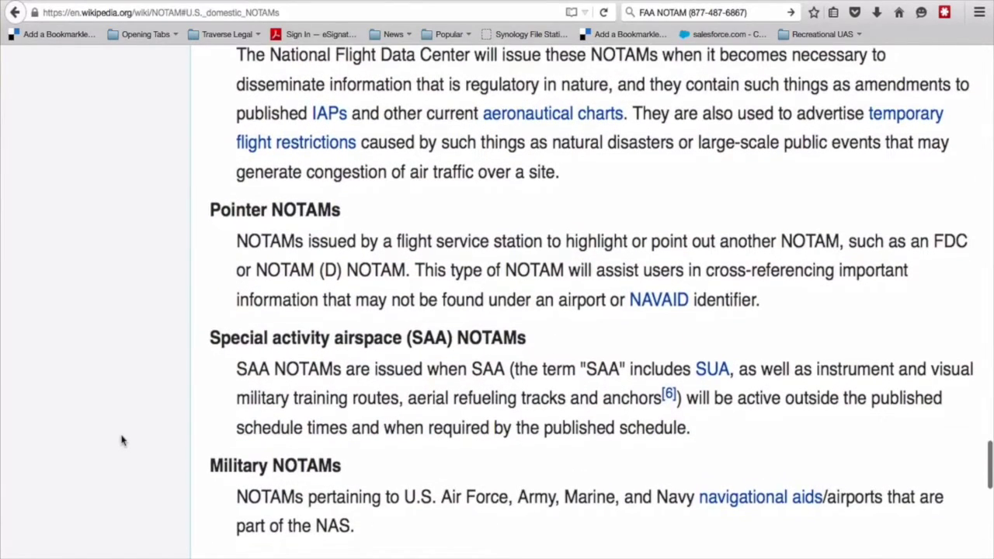
scroll(121, 441, down, 2)
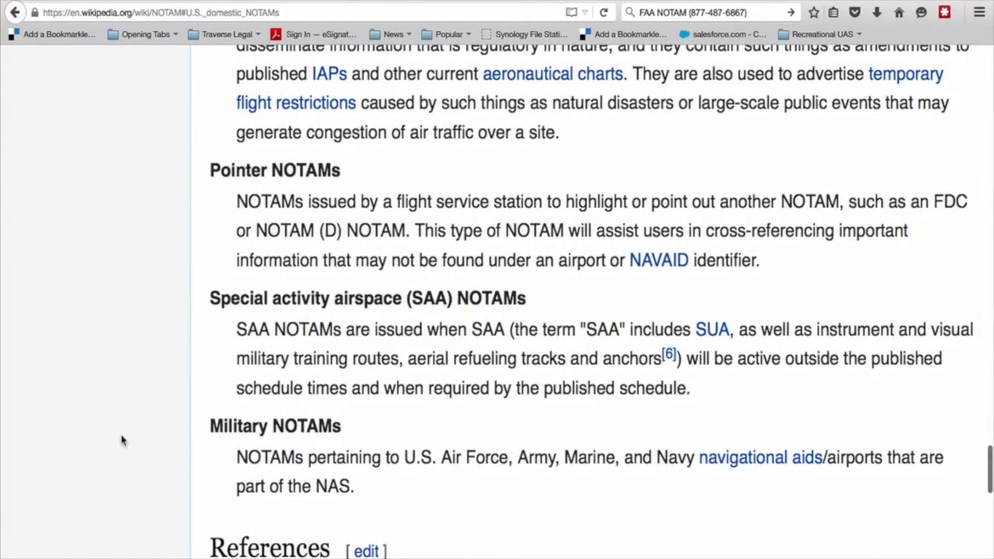
scroll(121, 441, down, 2)
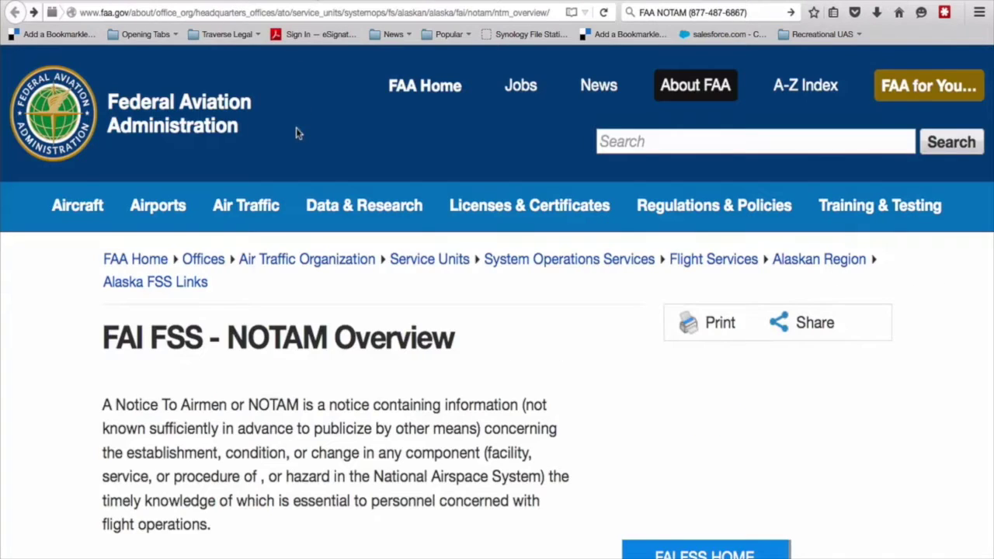
Scroll down the FAA NOTAM Overview page to the Types of NOTAMs list.
mouse_move(286, 225)
scroll(58, 324, down, 1)
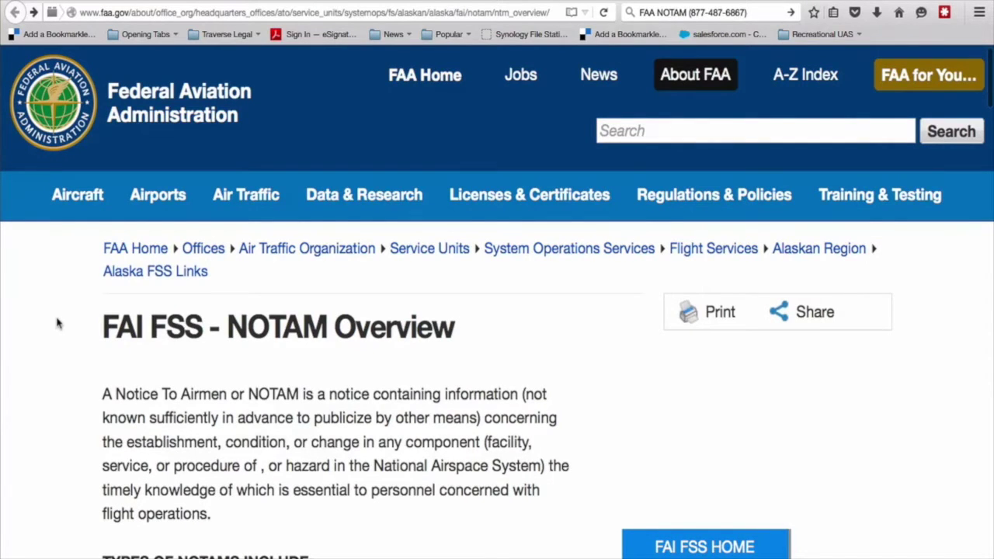
scroll(58, 324, down, 4)
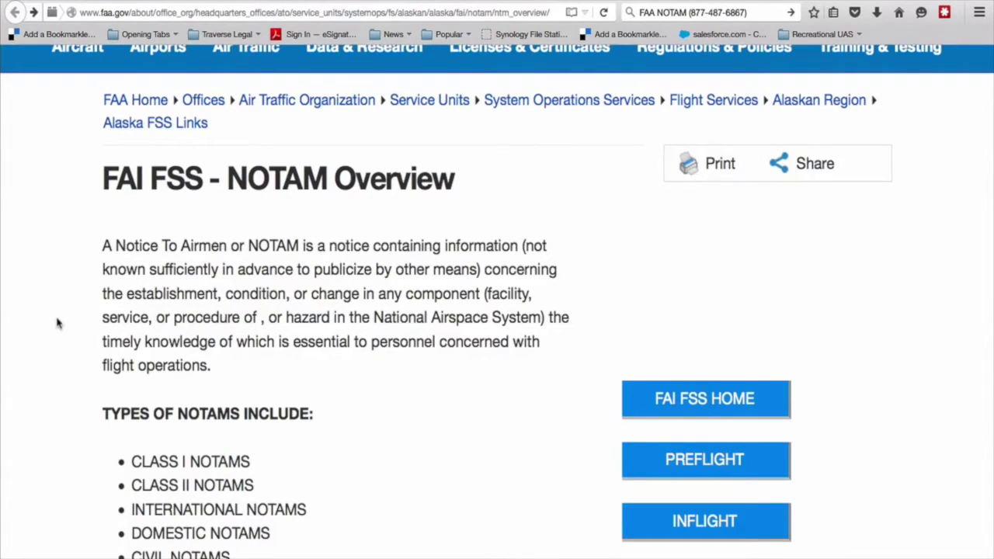
scroll(57, 323, down, 2)
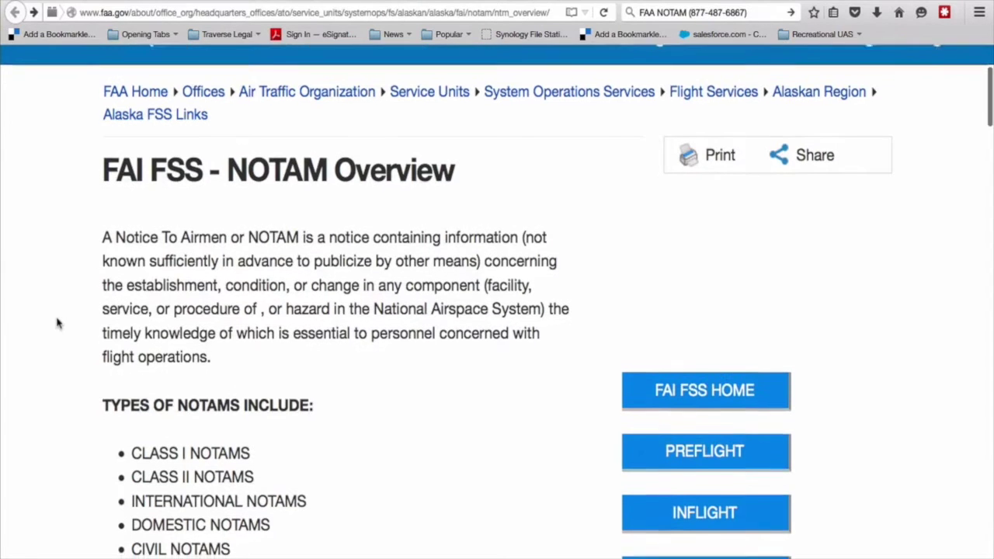
scroll(57, 323, down, 3)
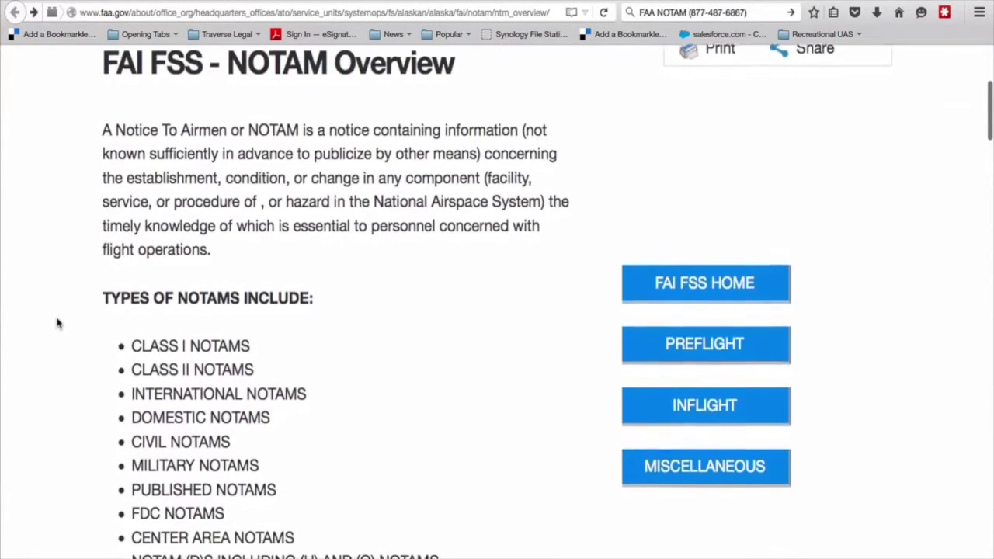
scroll(56, 323, down, 2)
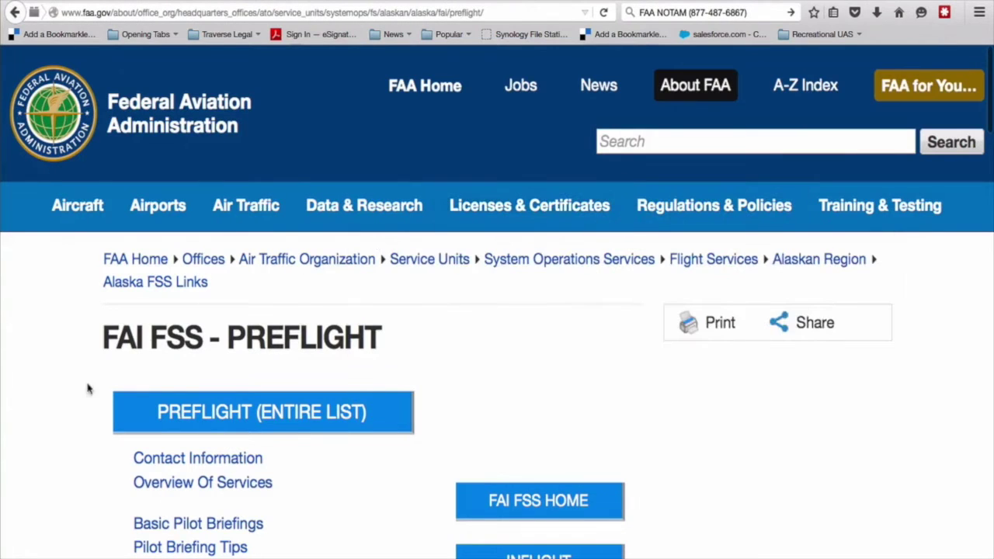
Scroll down through the FAI FSS Preflight page's list of pilot resource links.
scroll(67, 416, down, 3)
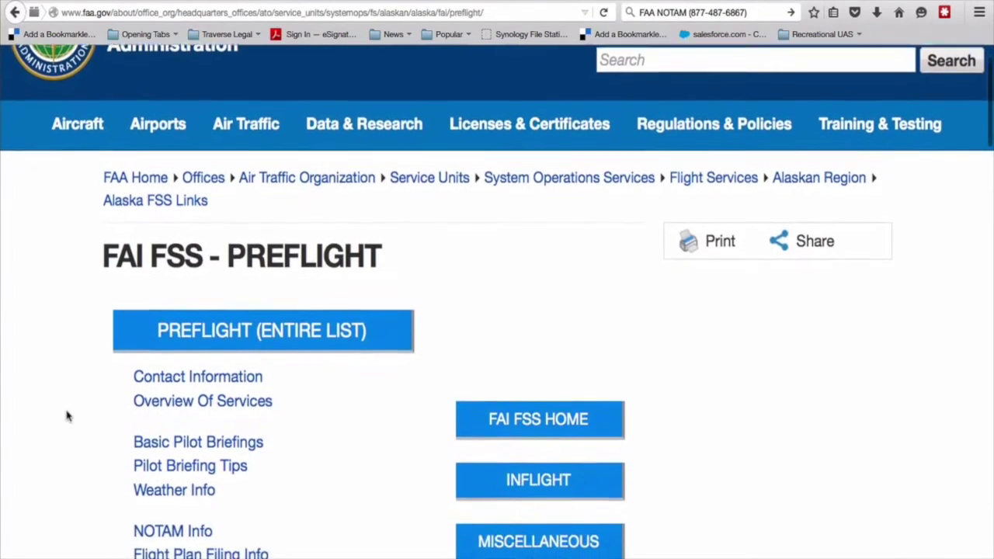
scroll(66, 417, down, 3)
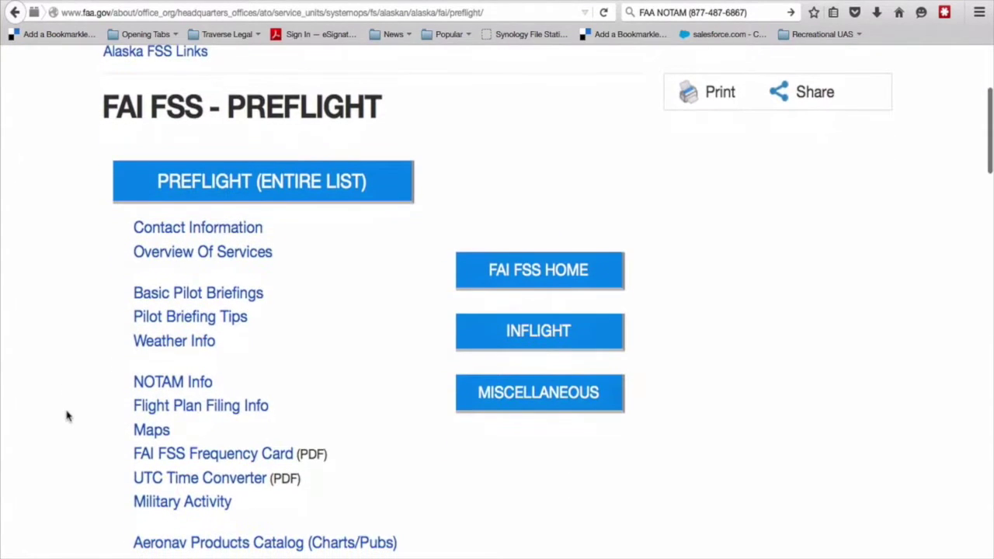
scroll(67, 417, down, 3)
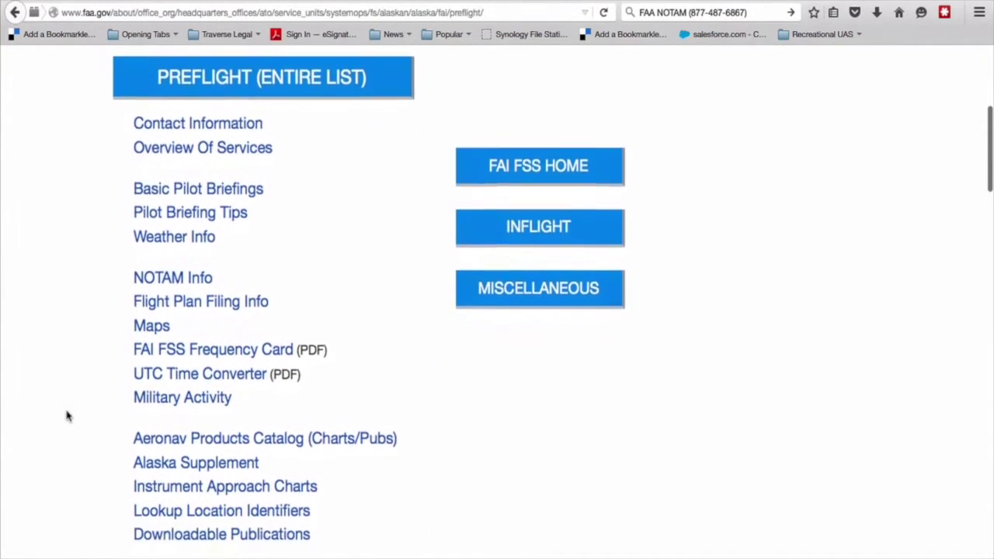
scroll(67, 416, down, 3)
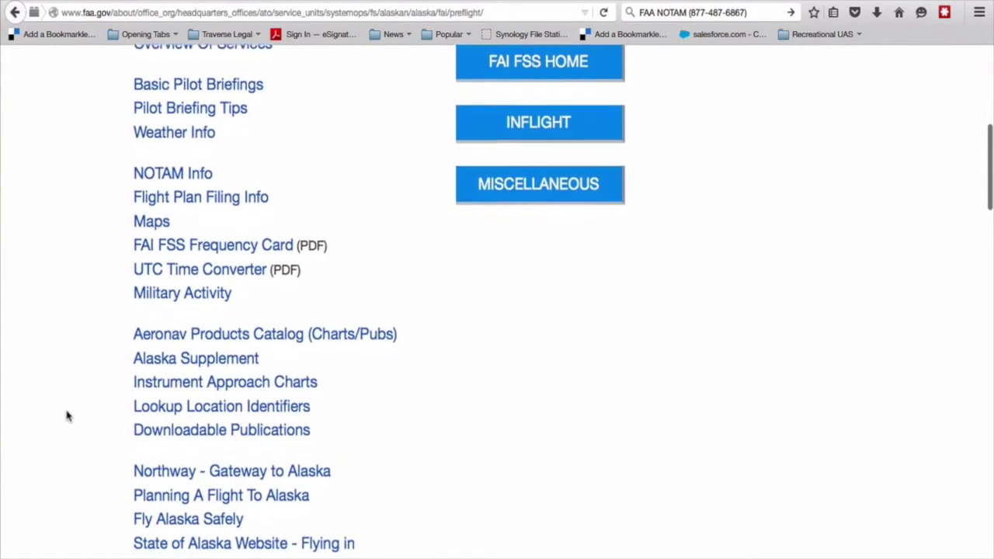
scroll(67, 417, down, 3)
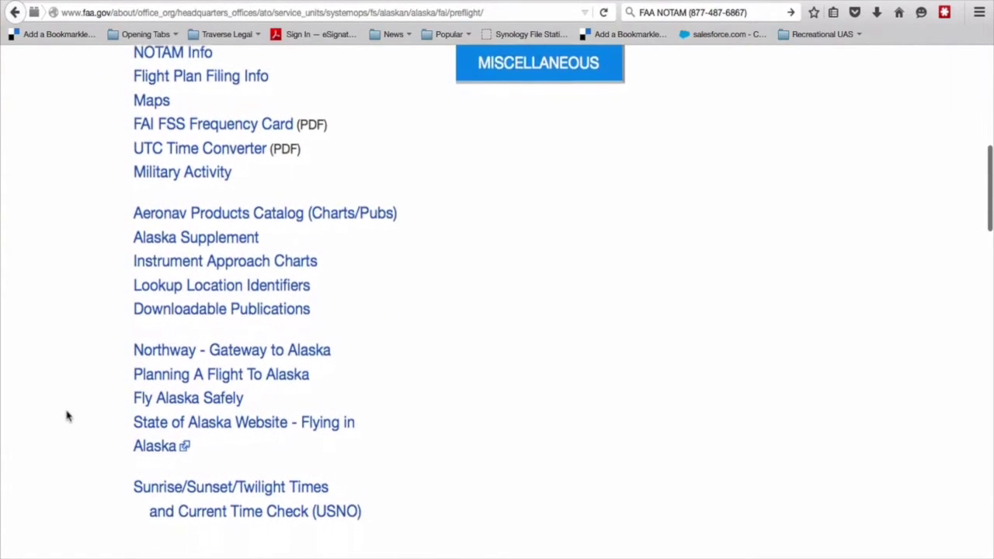
scroll(67, 417, down, 1)
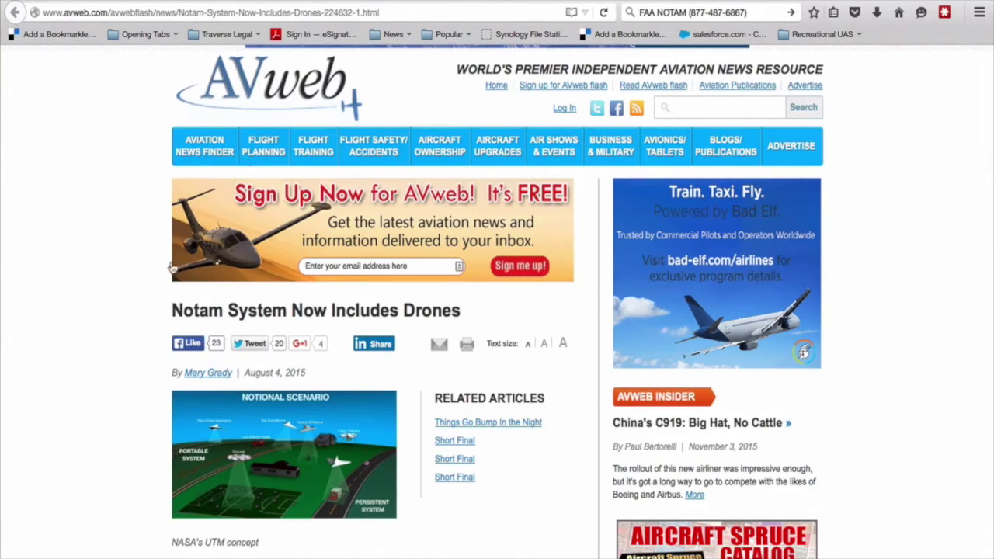
scroll(133, 311, down, 1)
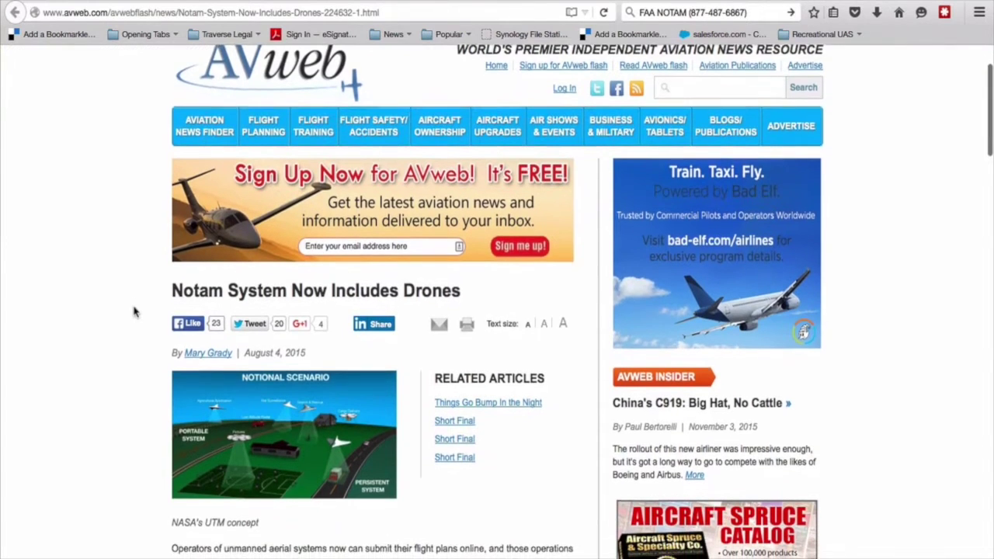
drag(171, 253, 467, 266)
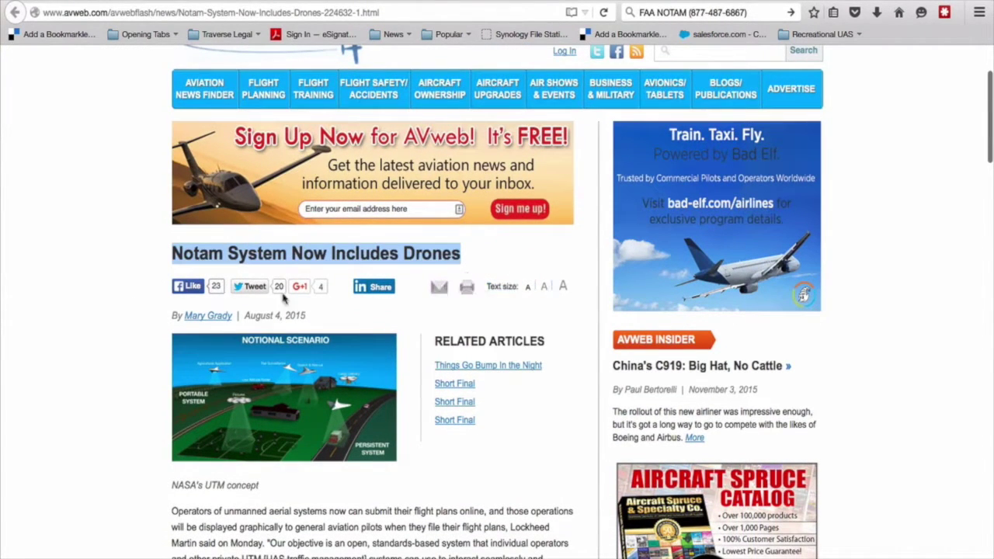
click(76, 356)
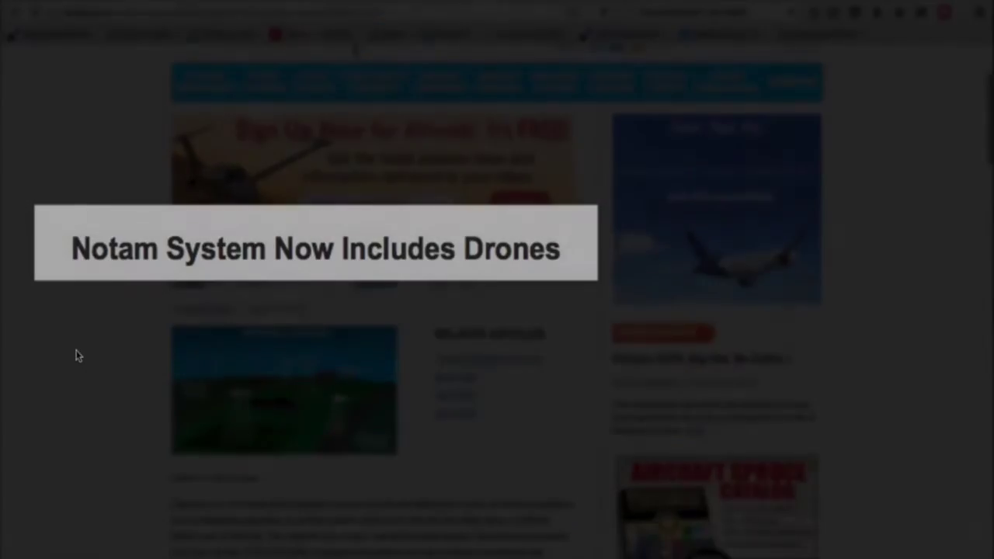
scroll(76, 356, down, 5)
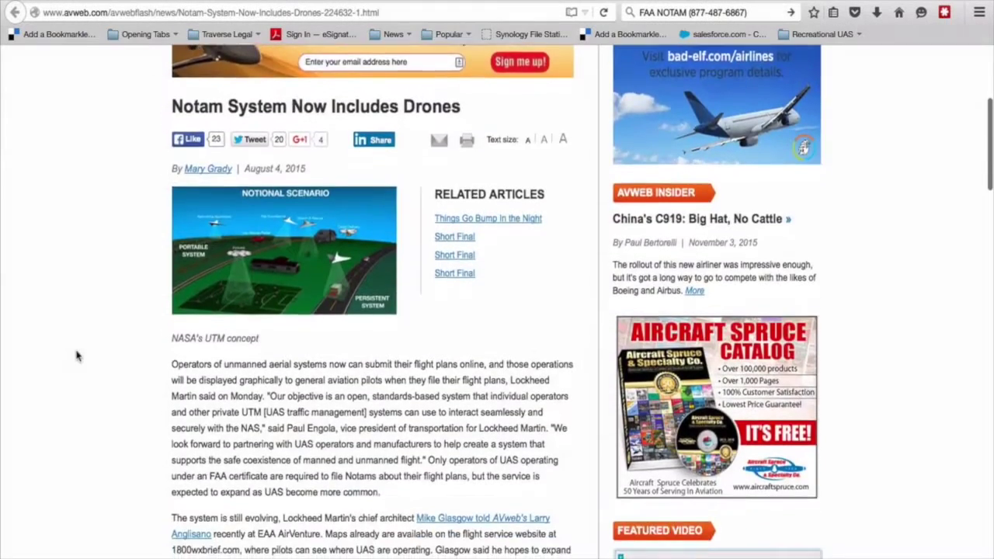
scroll(76, 356, down, 3)
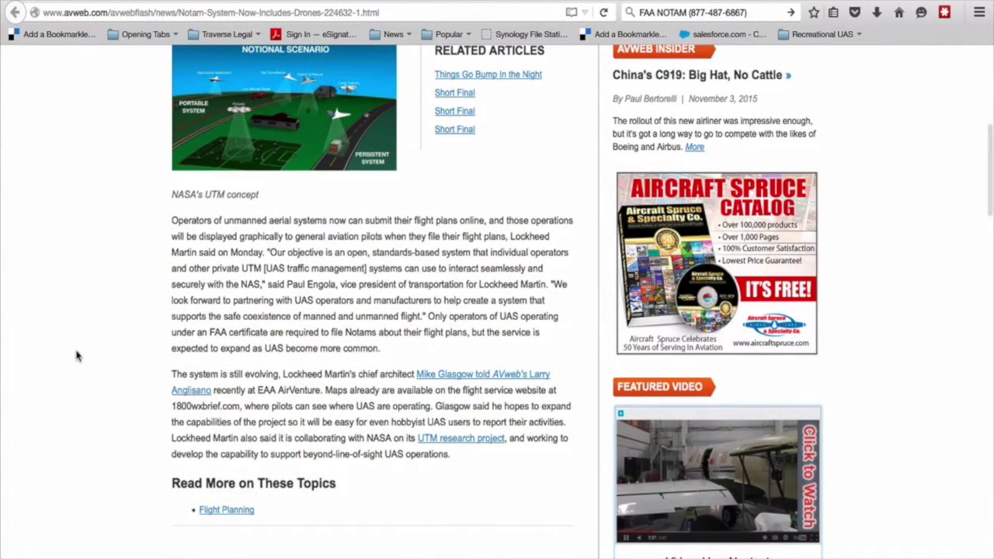
key(ctrl+plus)
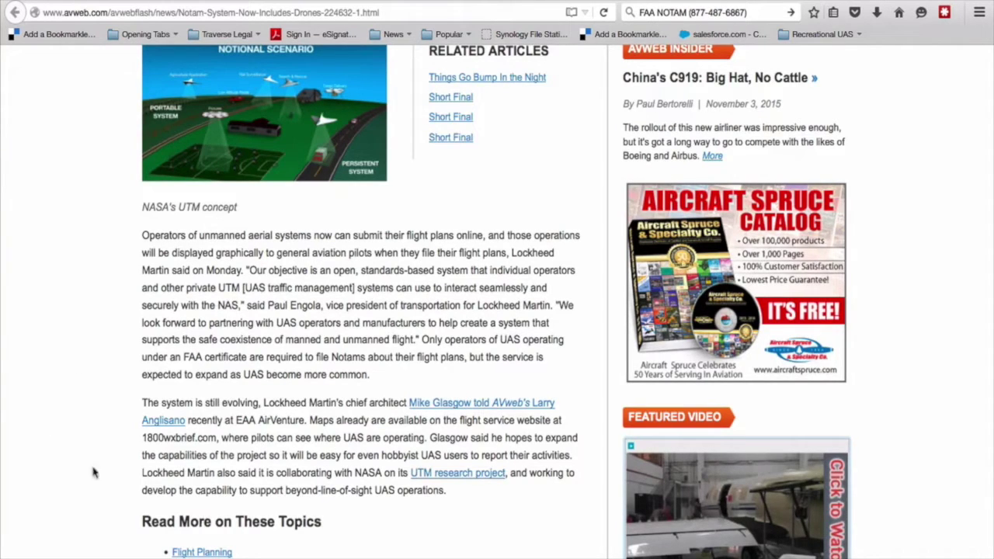
drag(142, 437, 216, 441)
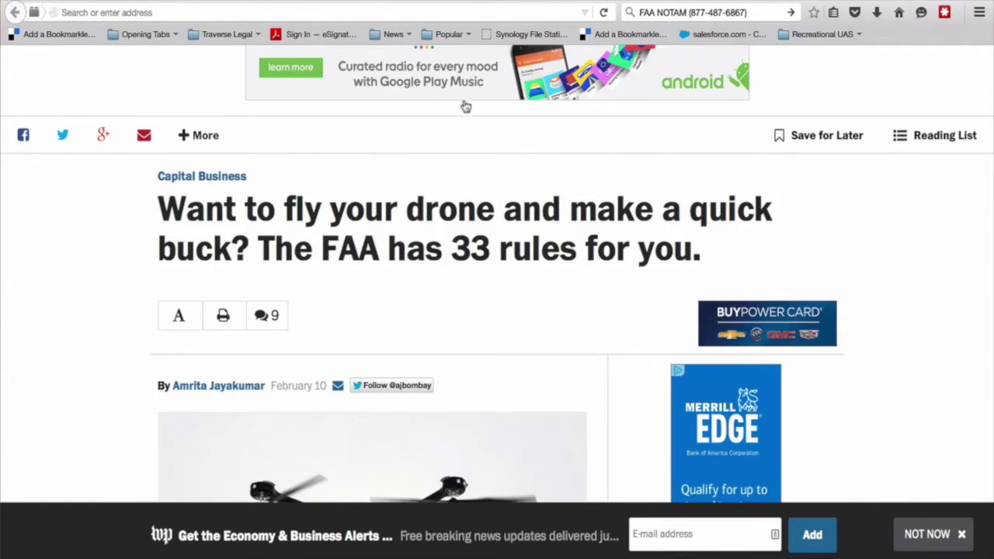
Scroll the Washington Post drone rules article down to rule 24 and select its number.
scroll(76, 293, down, 3)
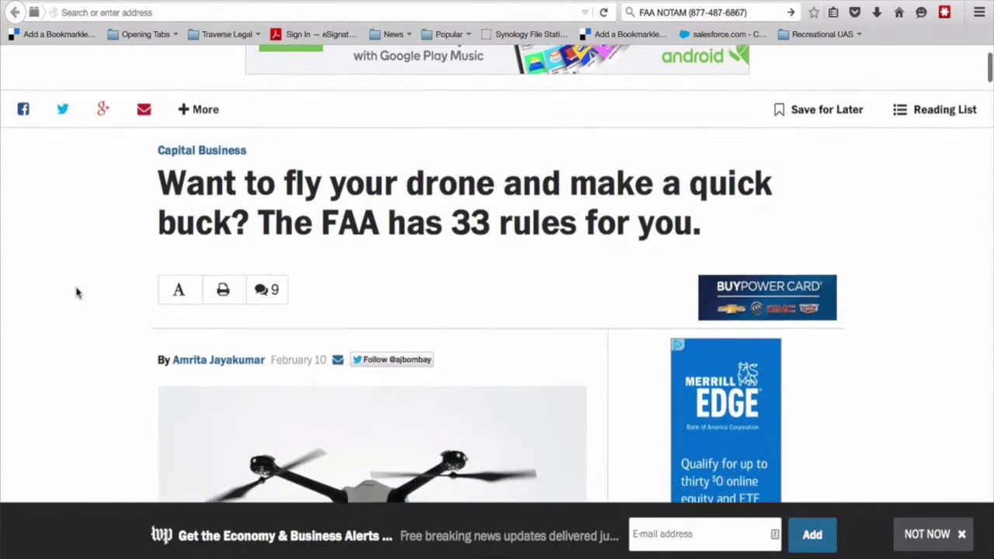
scroll(76, 293, down, 15)
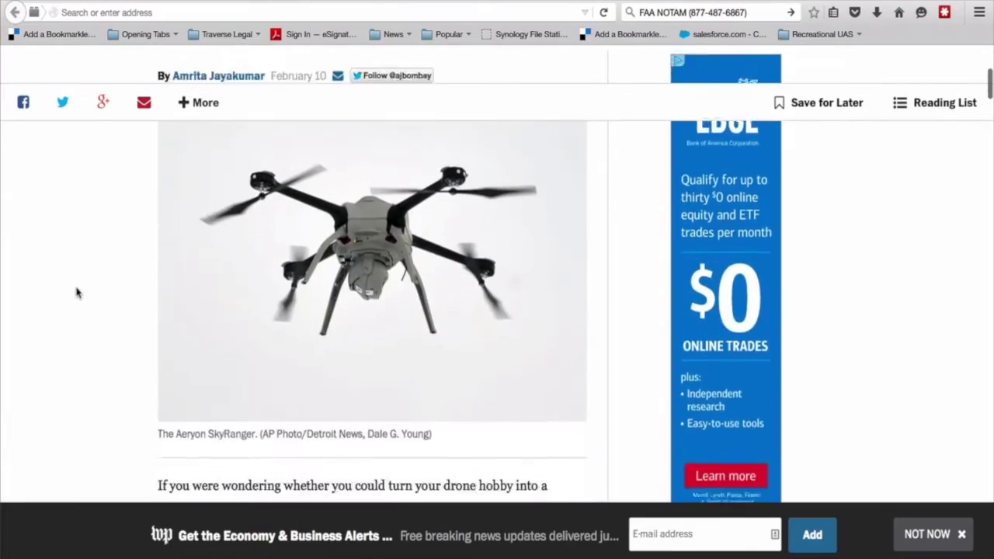
scroll(76, 292, down, 15)
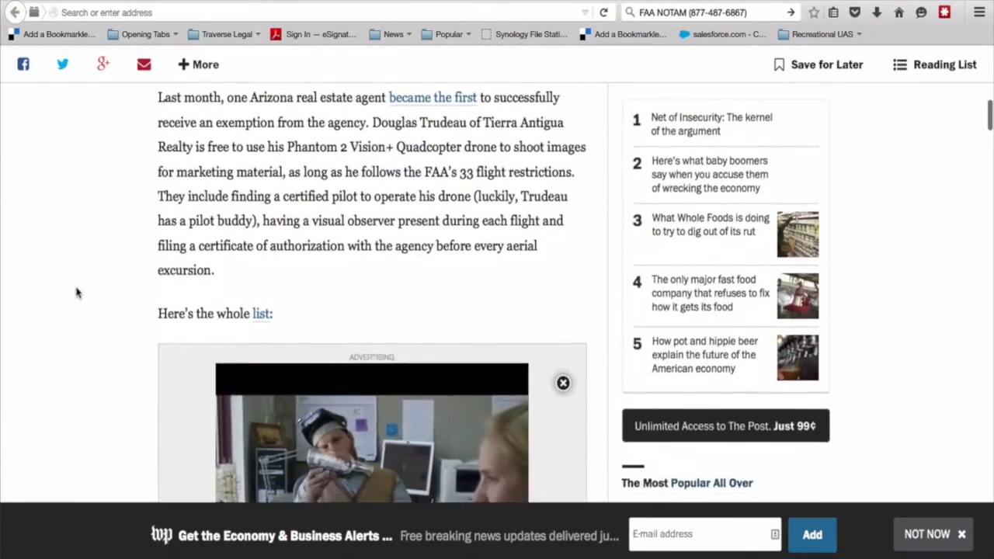
scroll(76, 293, down, 20)
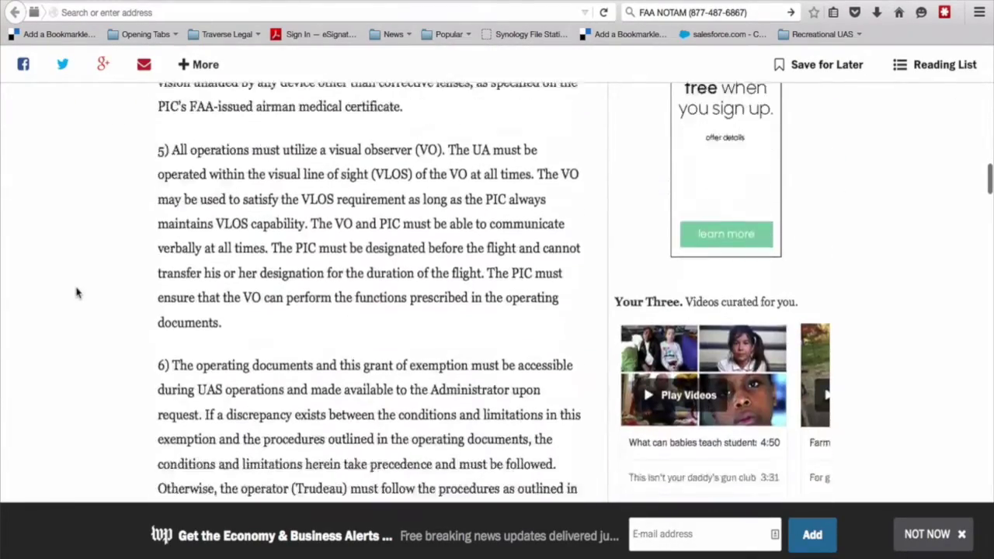
scroll(76, 293, down, 3)
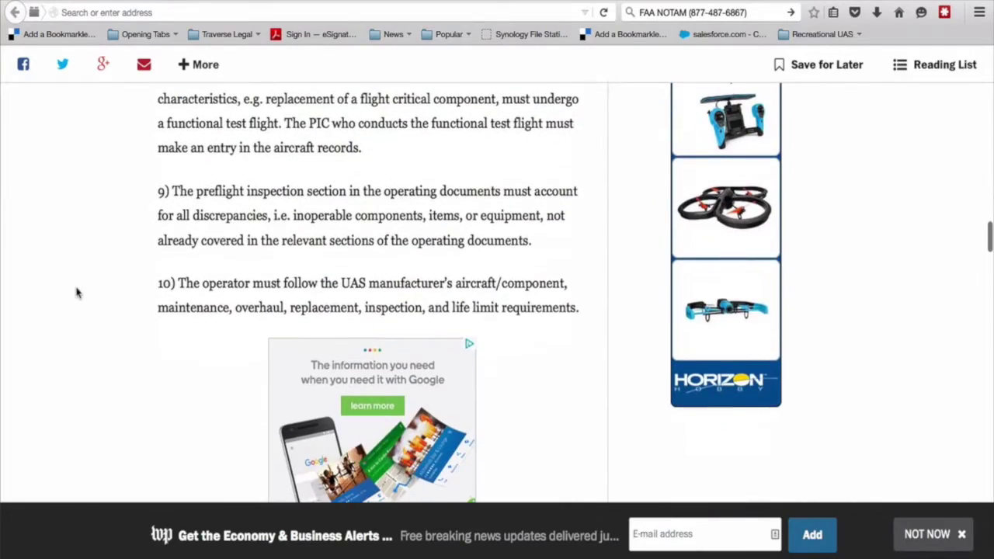
scroll(76, 292, down, 18)
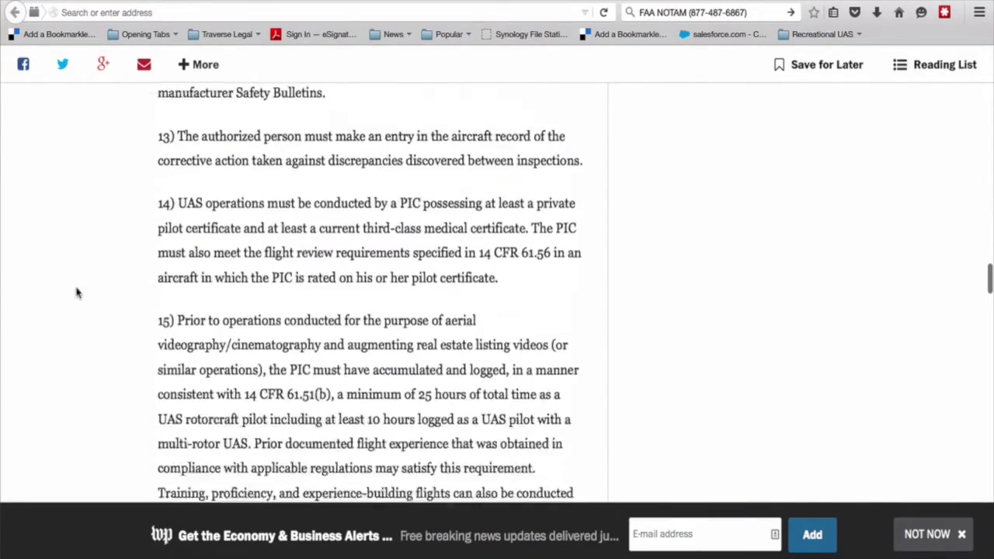
scroll(76, 293, down, 14)
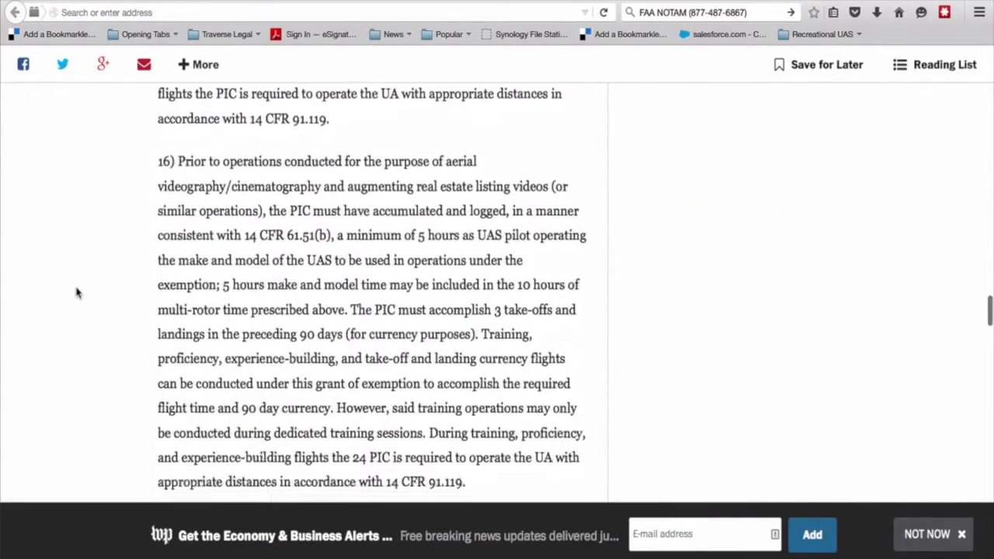
scroll(76, 293, down, 14)
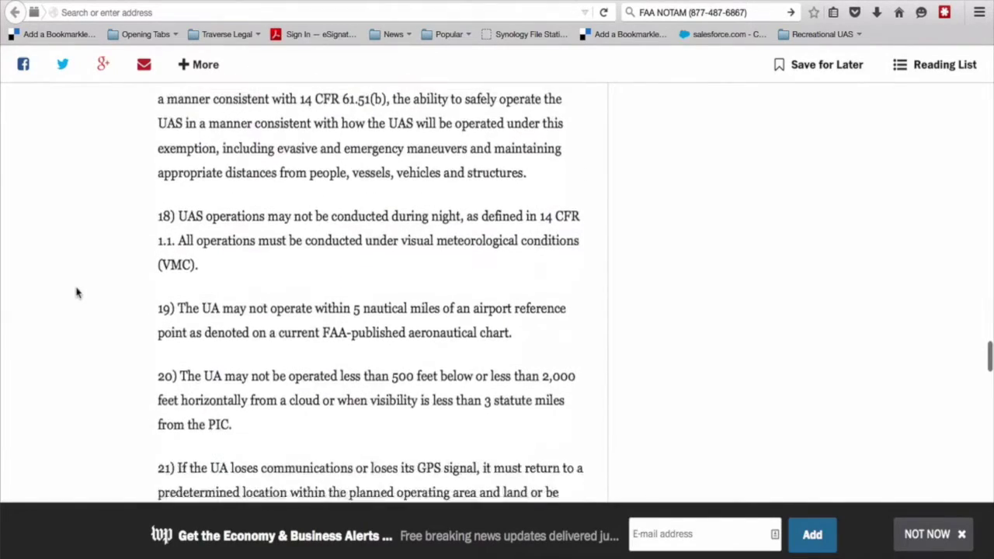
scroll(76, 292, down, 6)
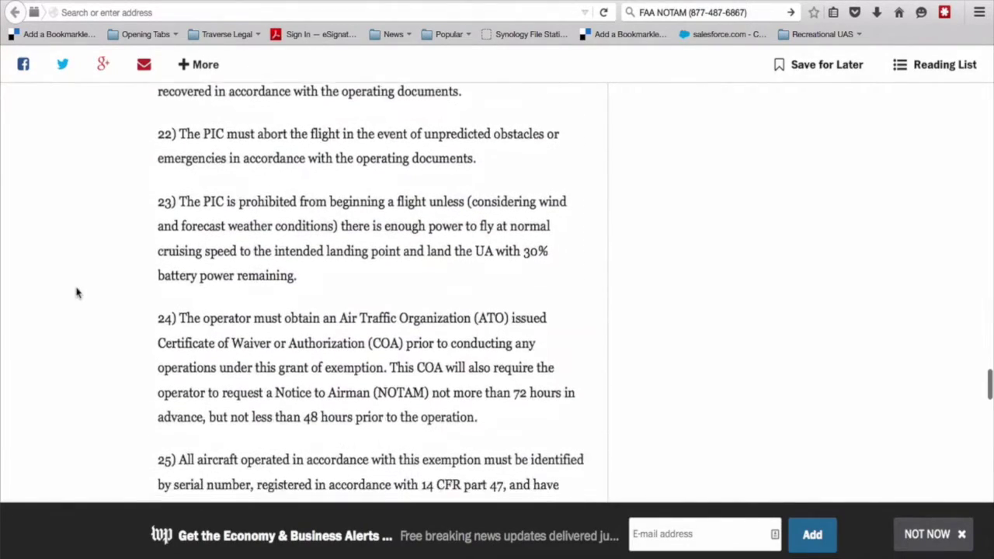
scroll(76, 292, down, 3)
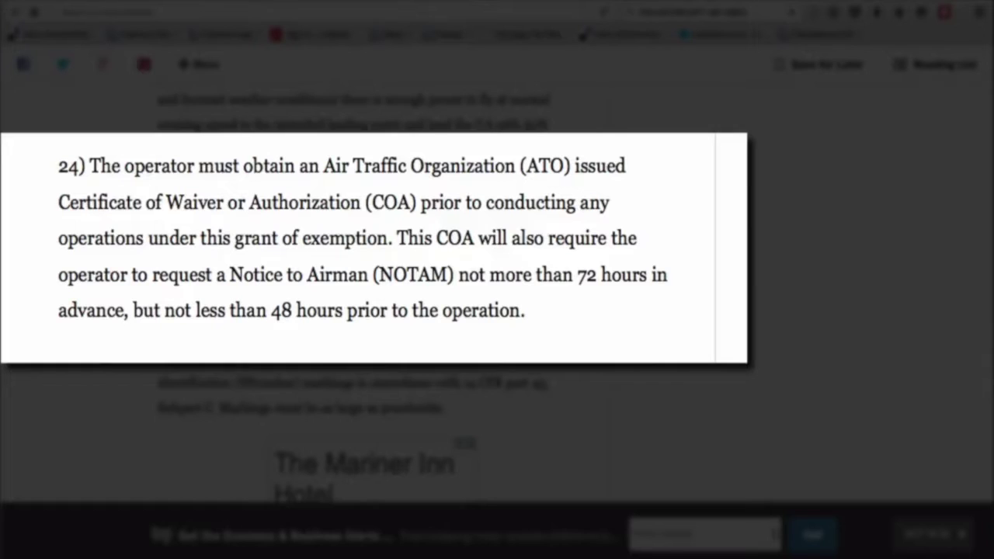
drag(60, 165, 90, 165)
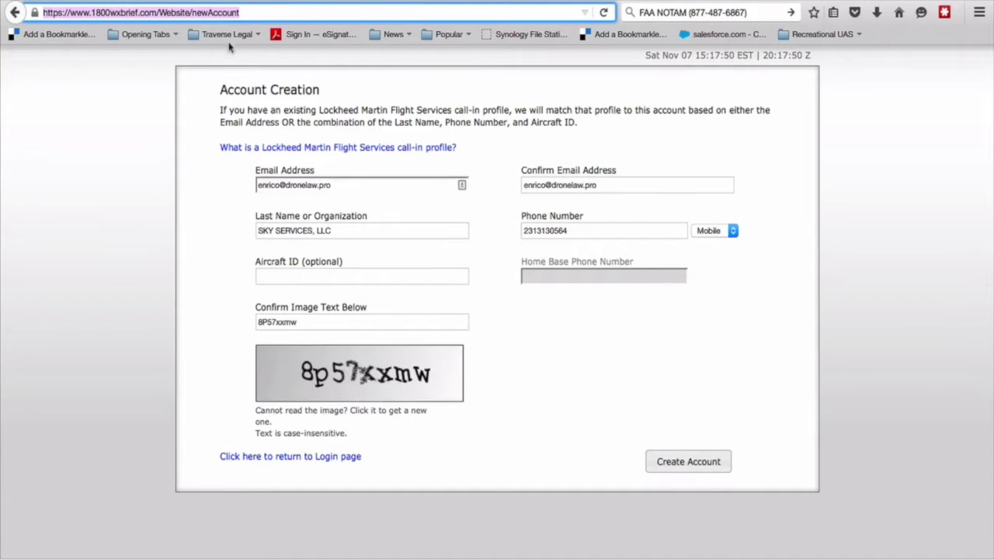
Submit and confirm the new 1800wxbrief account, dismiss the Account Created notice, and begin entering the password.
click(107, 94)
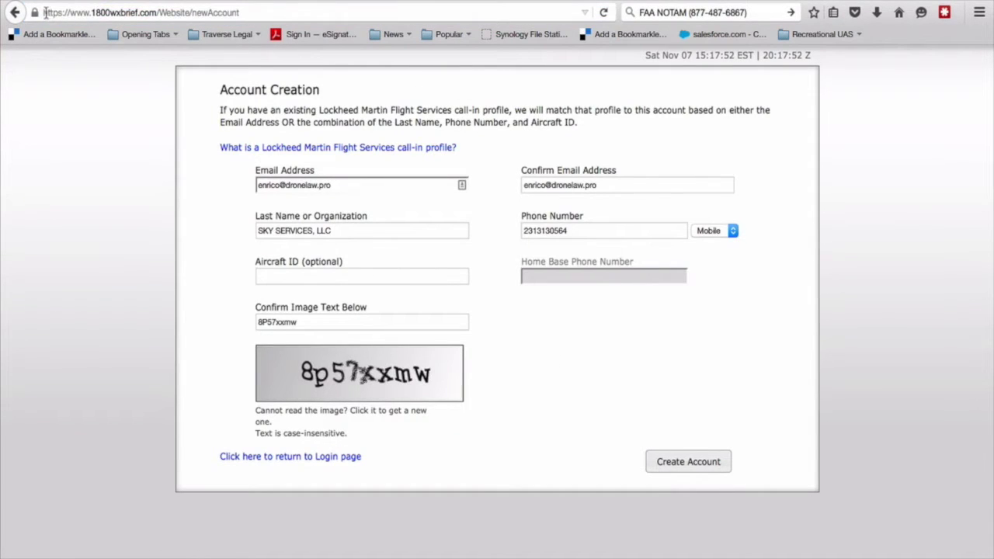
drag(44, 12, 158, 13)
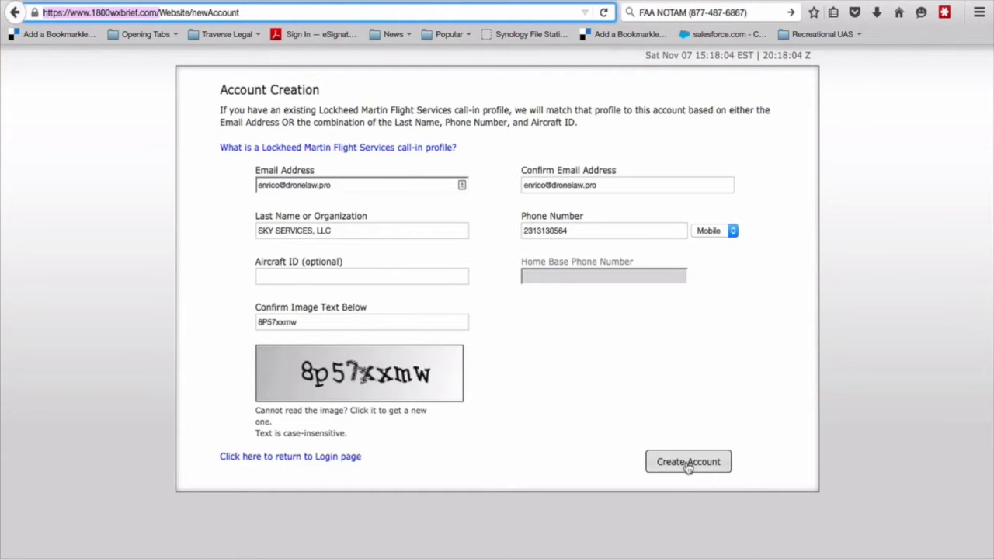
click(688, 465)
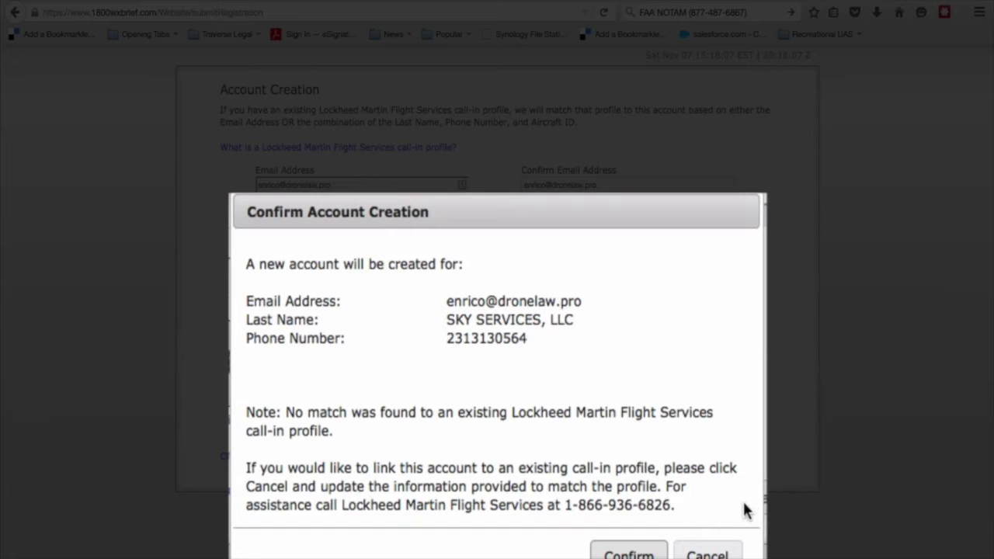
click(620, 548)
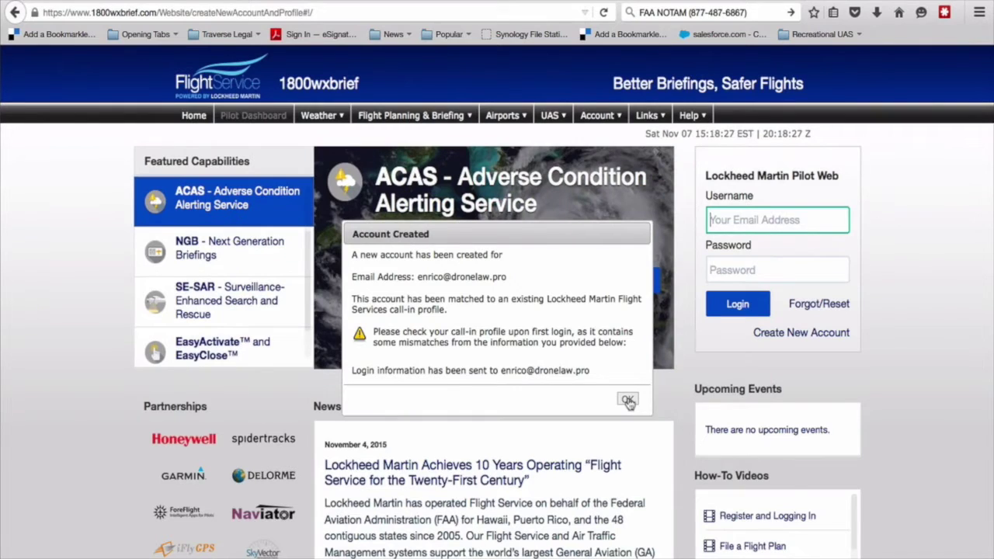
click(628, 400)
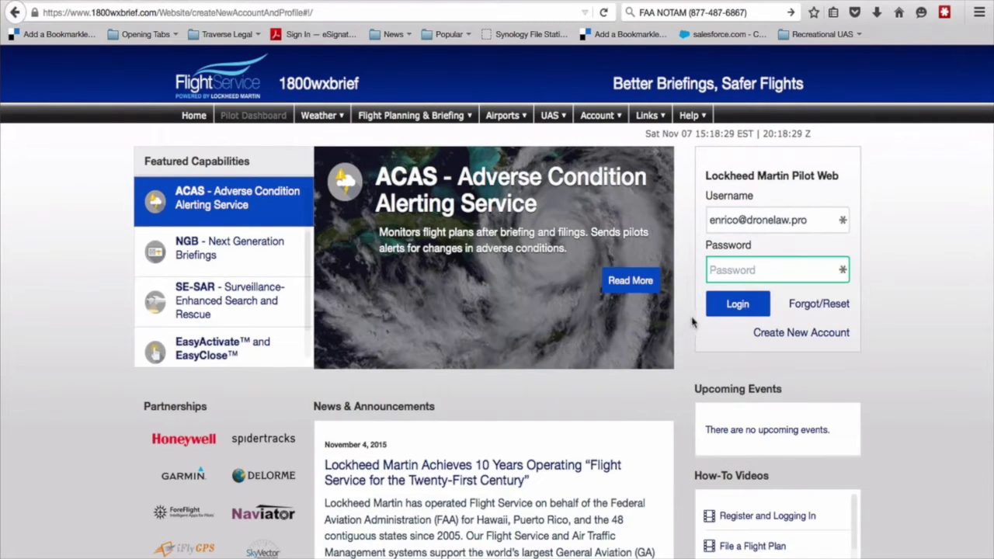
text(•)
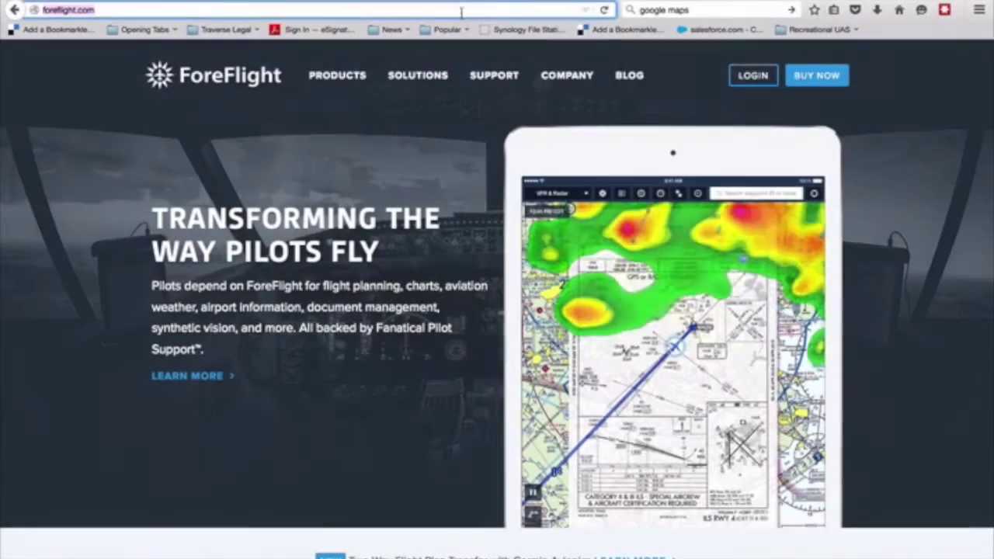
Load foreflight.com and scroll down to the Airports, Maps & Charts and Weather feature tiles.
key(super+l)
text(fo)
key(Escape)
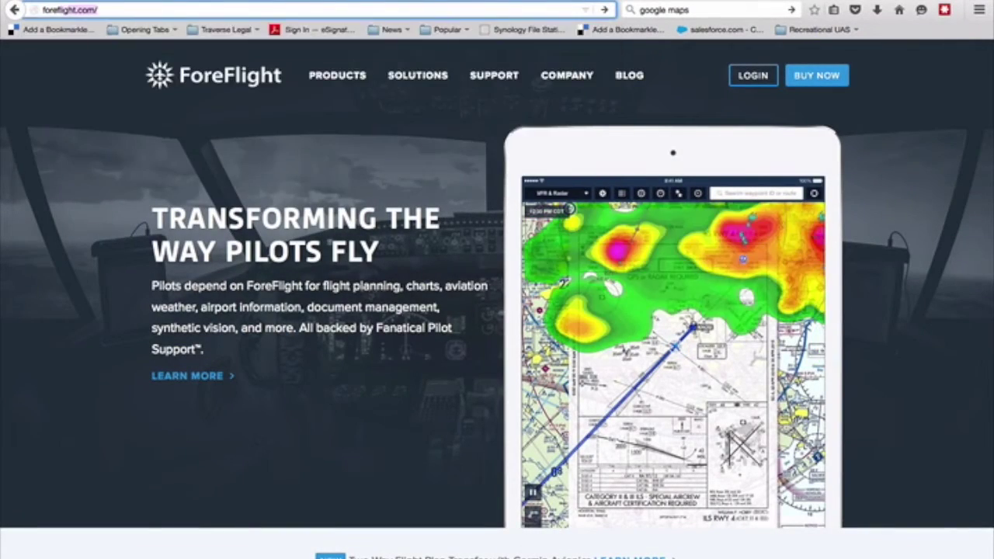
key(BackSpace)
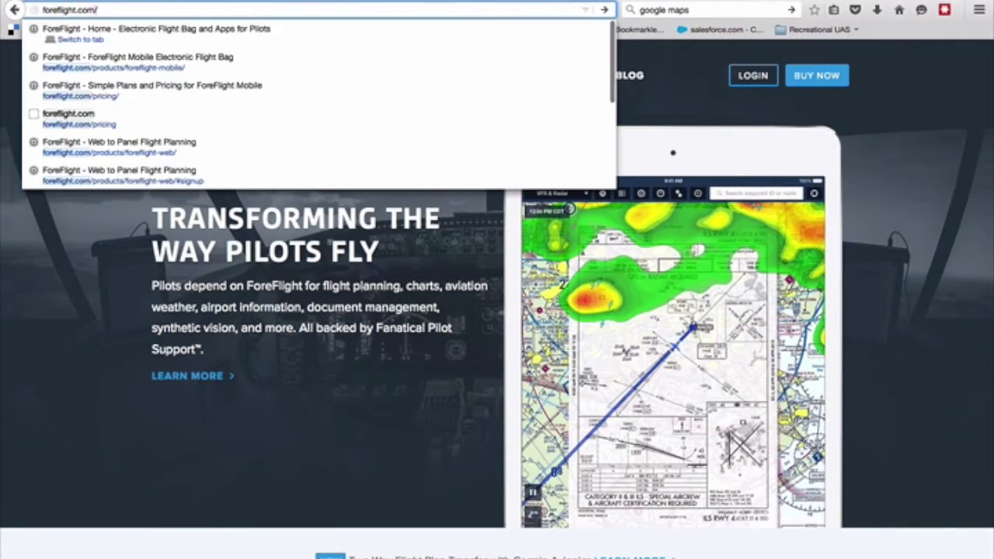
key(Return)
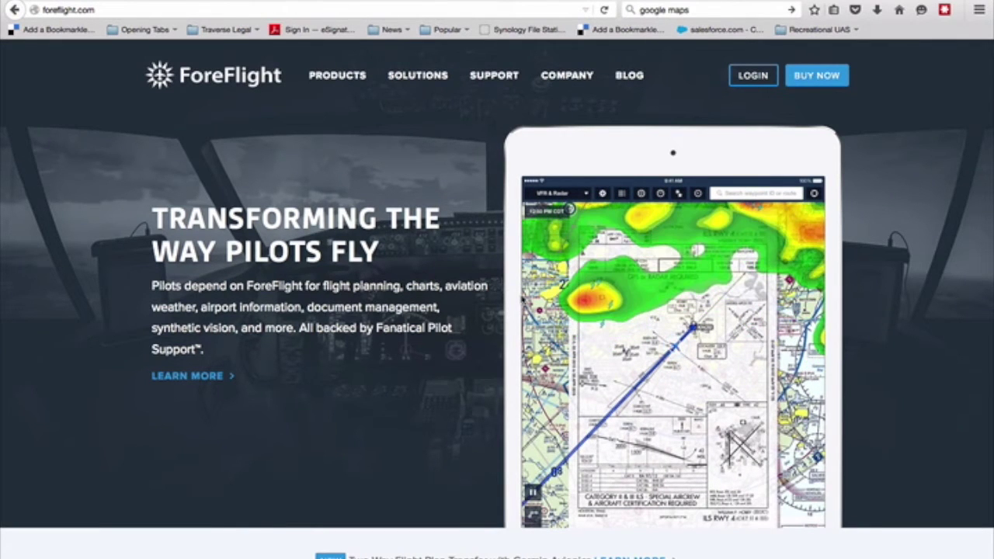
scroll(522, 297, down, 1)
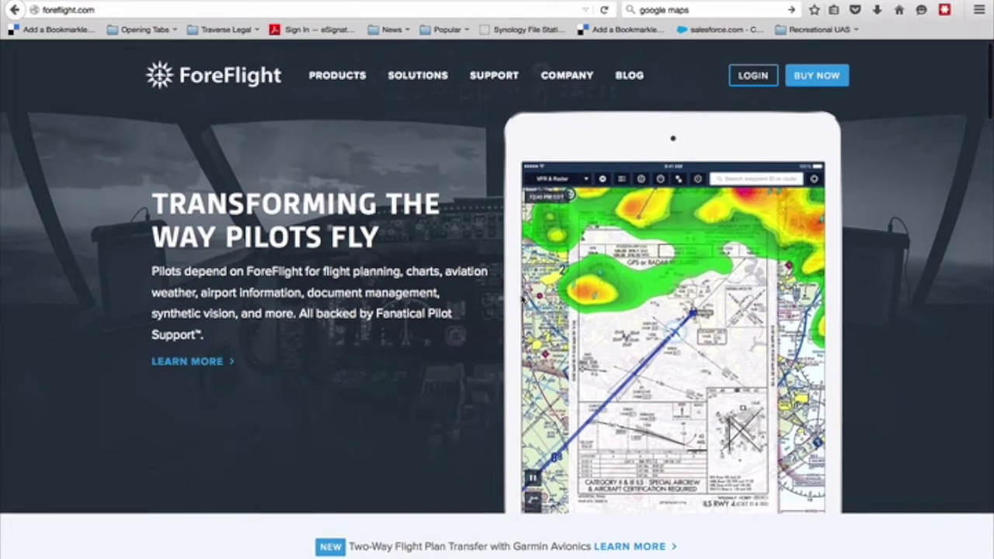
scroll(522, 298, down, 5)
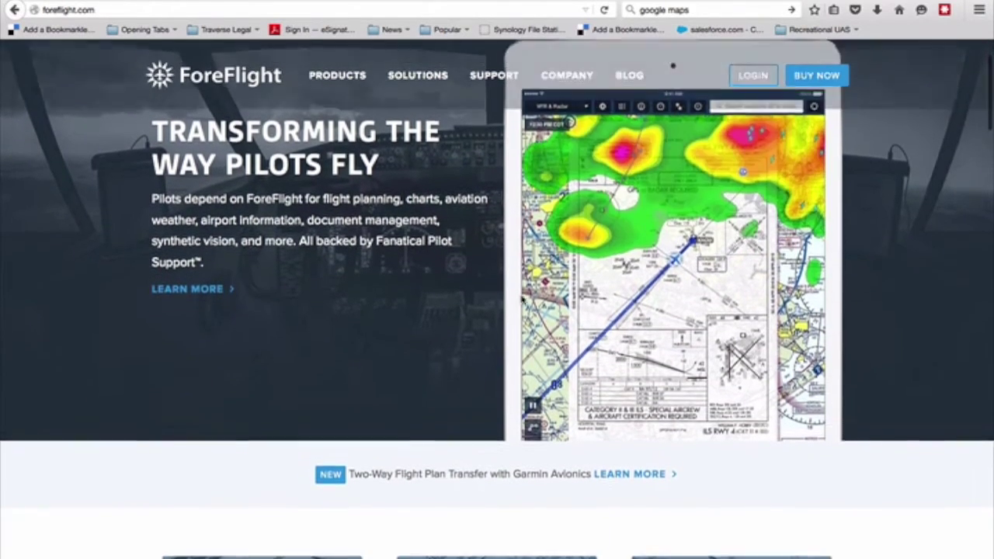
scroll(521, 298, down, 12)
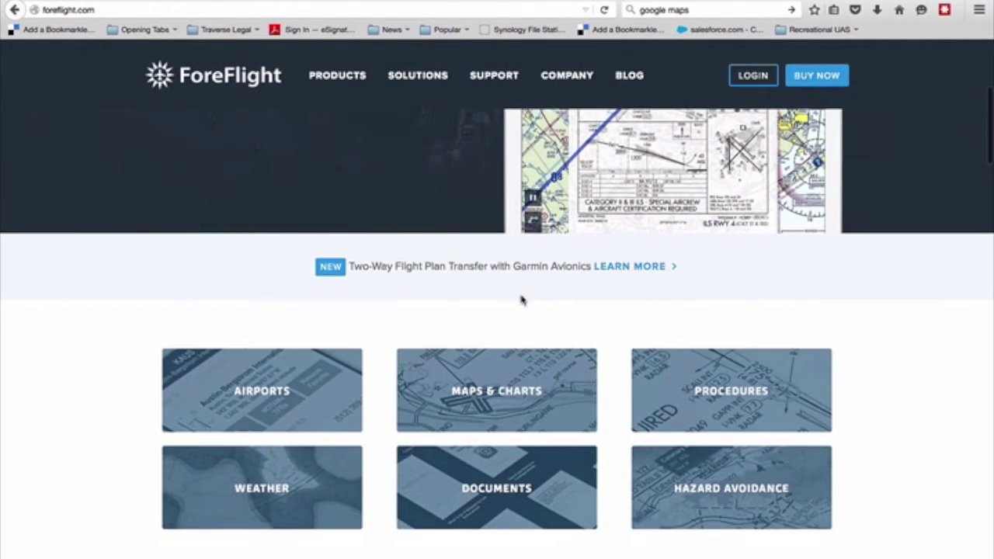
scroll(521, 300, down, 7)
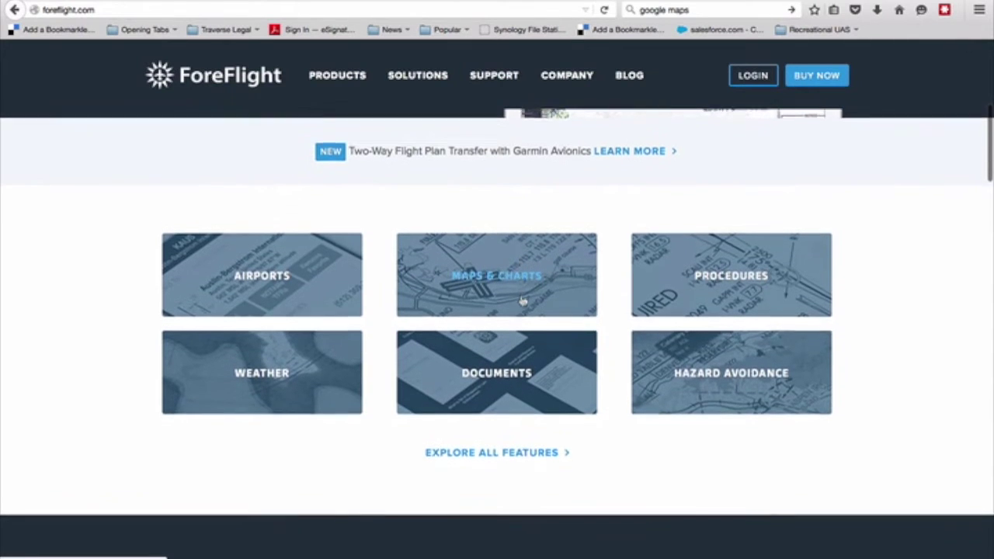
scroll(522, 301, down, 3)
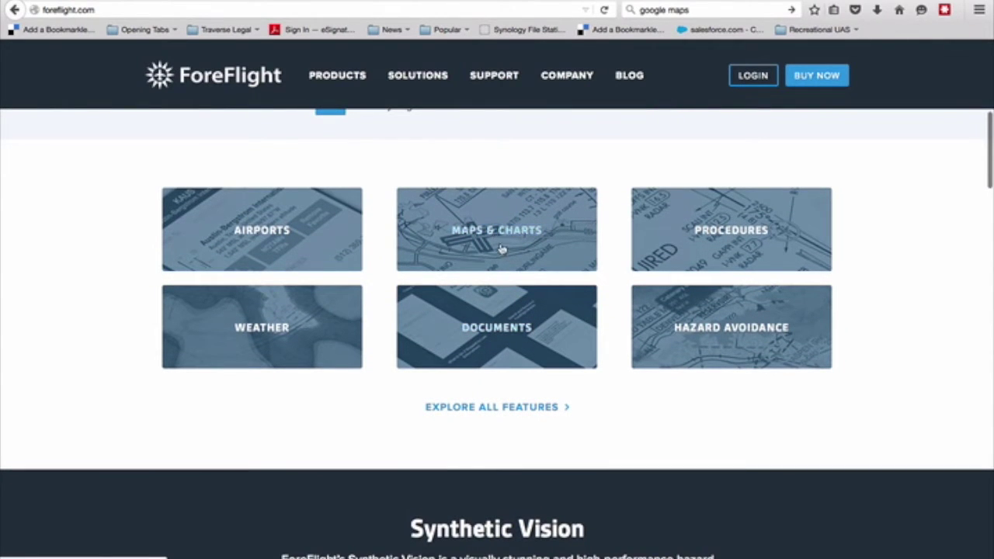
Open the Maps & Charts feature page and scroll through it.
click(496, 235)
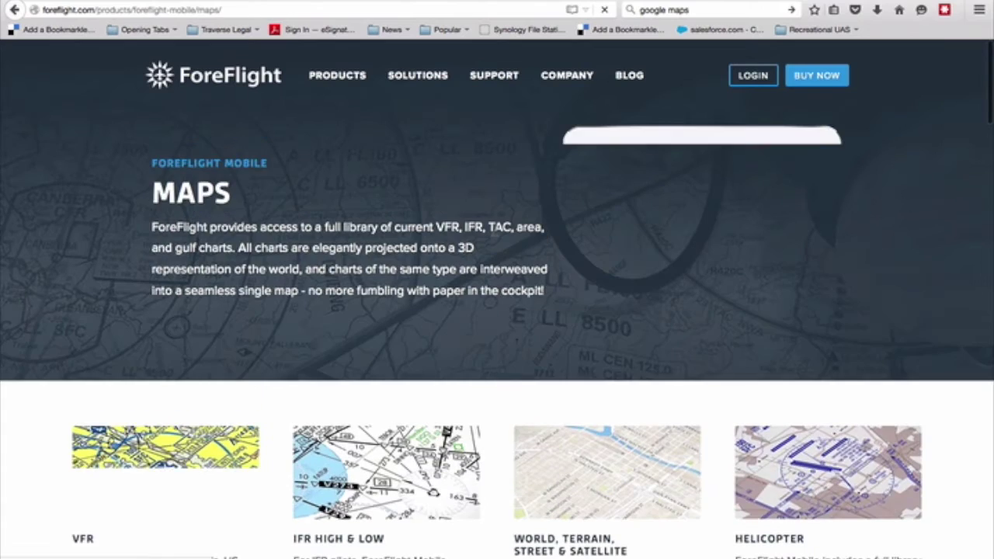
scroll(495, 235, down, 10)
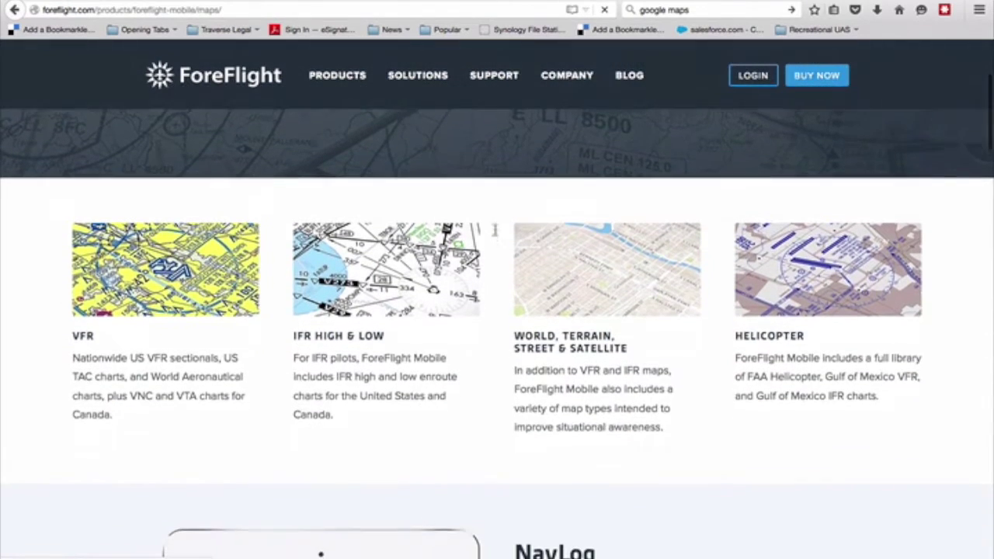
scroll(496, 235, down, 6)
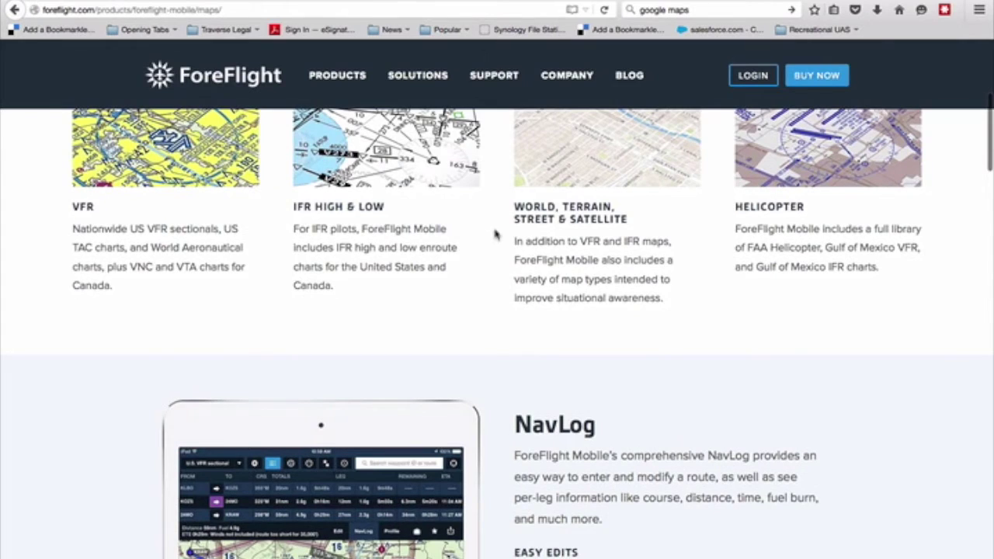
scroll(495, 235, down, 4)
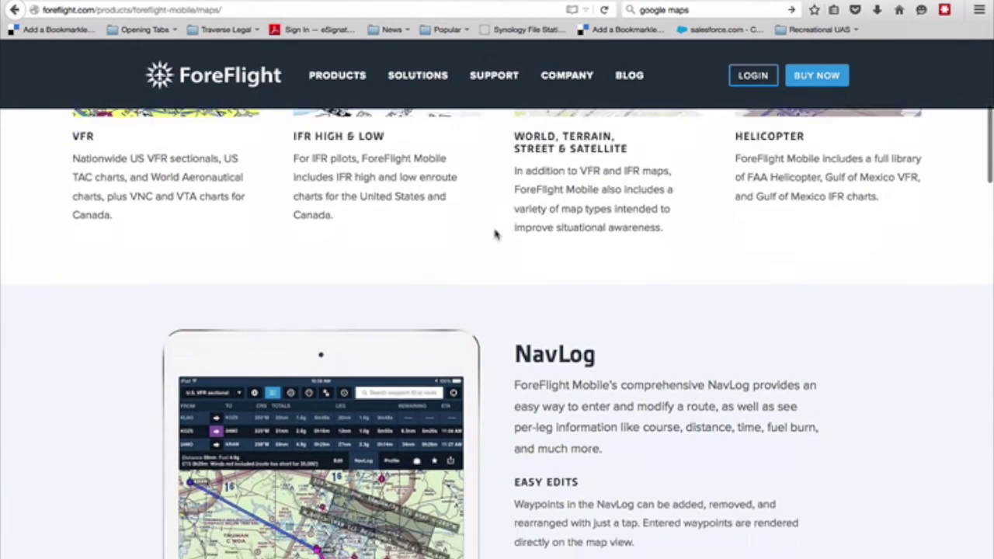
scroll(496, 235, down, 20)
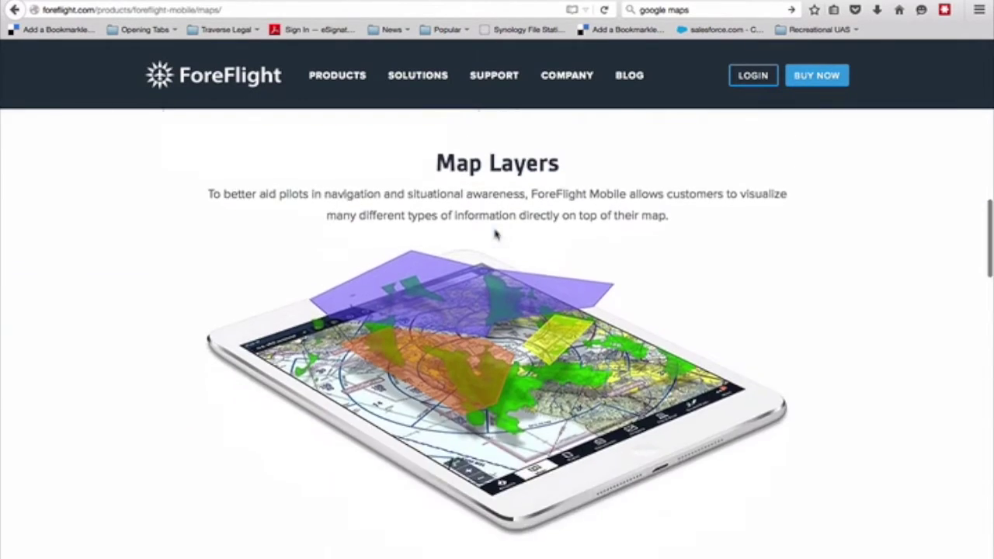
scroll(495, 235, down, 18)
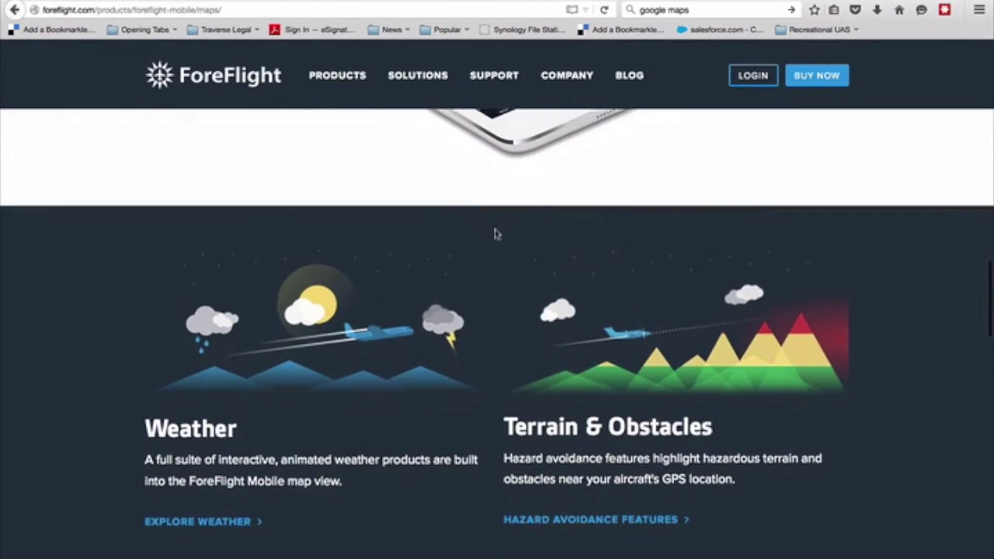
scroll(495, 234, down, 19)
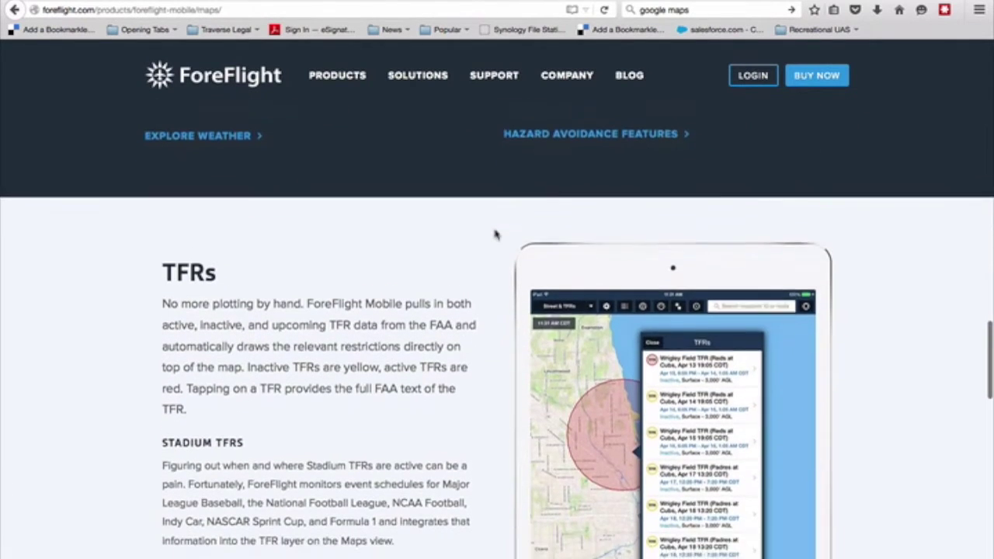
scroll(495, 235, down, 4)
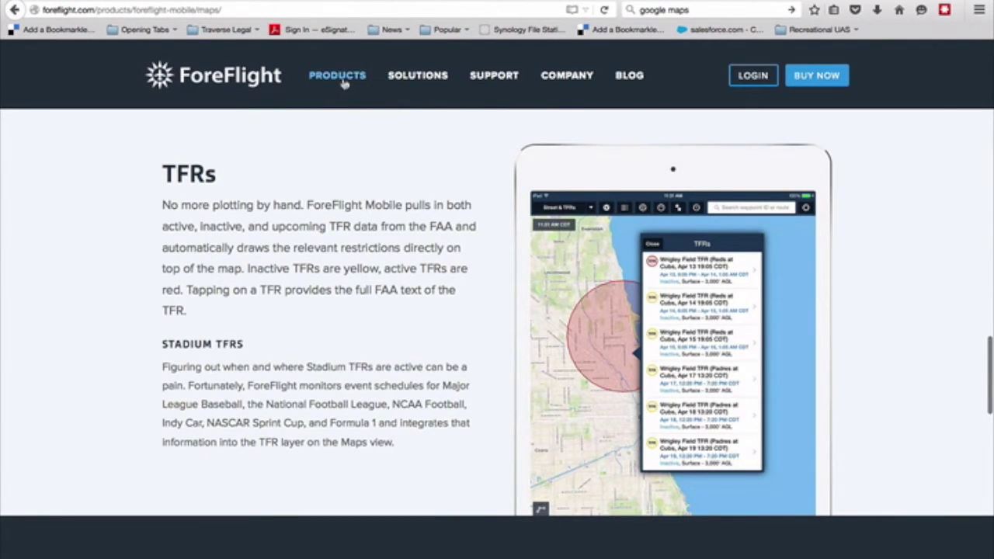
Open the ForeFlight Mobile product page from the Products menu and skim it.
mouse_move(344, 83)
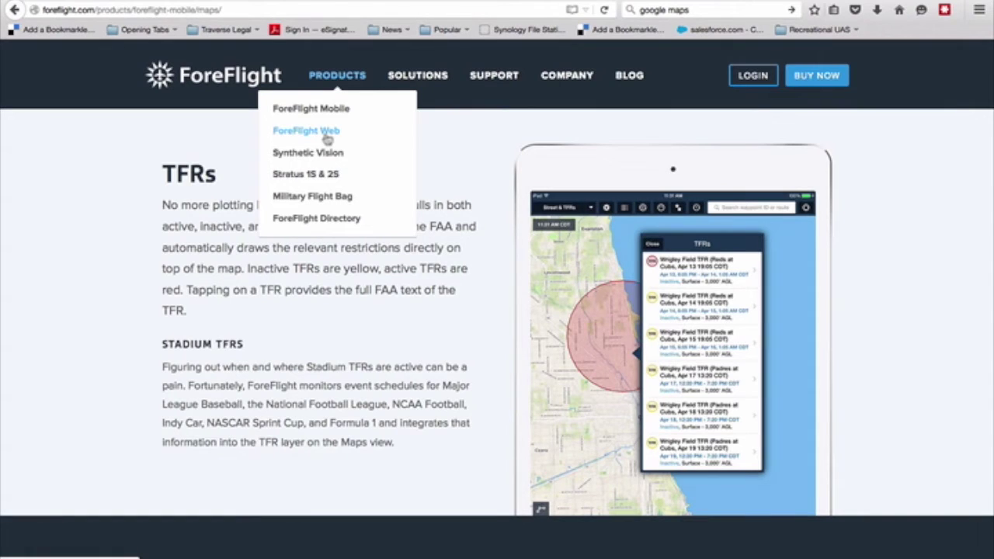
click(329, 112)
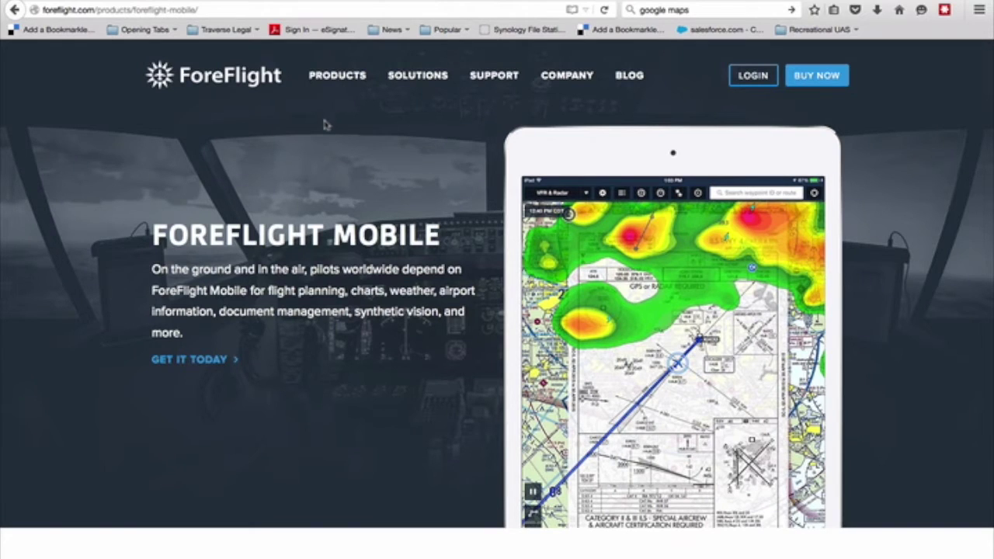
scroll(391, 304, down, 1)
scroll(391, 304, down, 5)
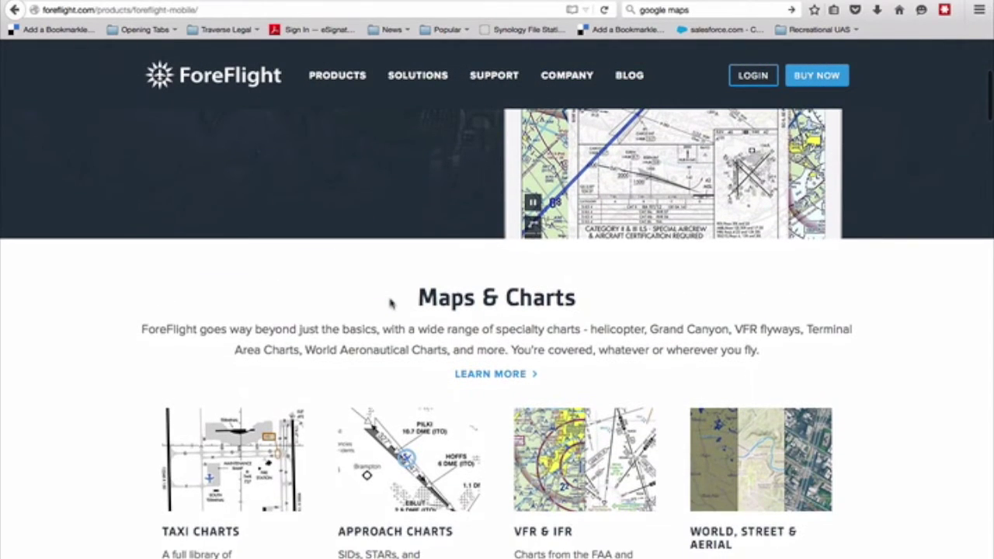
scroll(391, 304, up, 5)
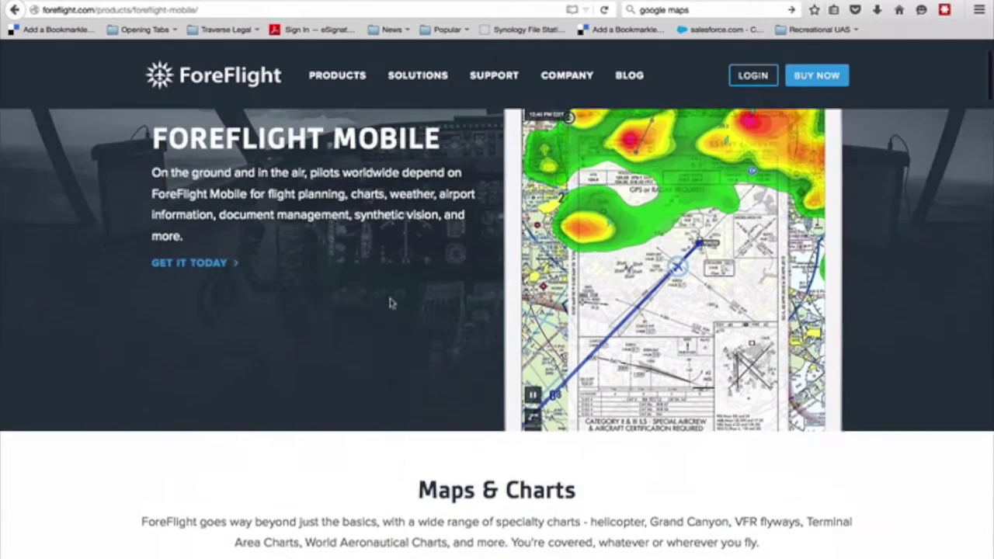
click(232, 363)
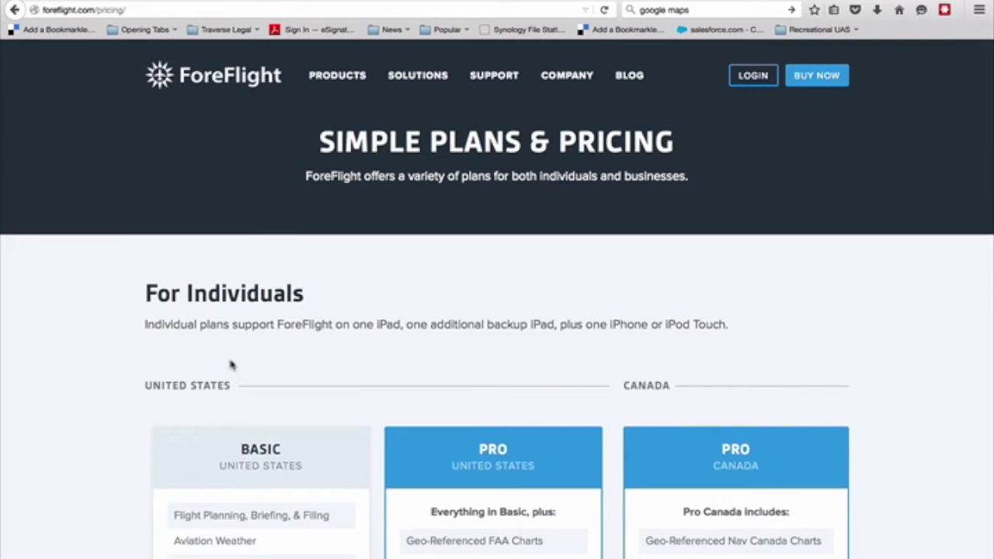
scroll(231, 363, down, 4)
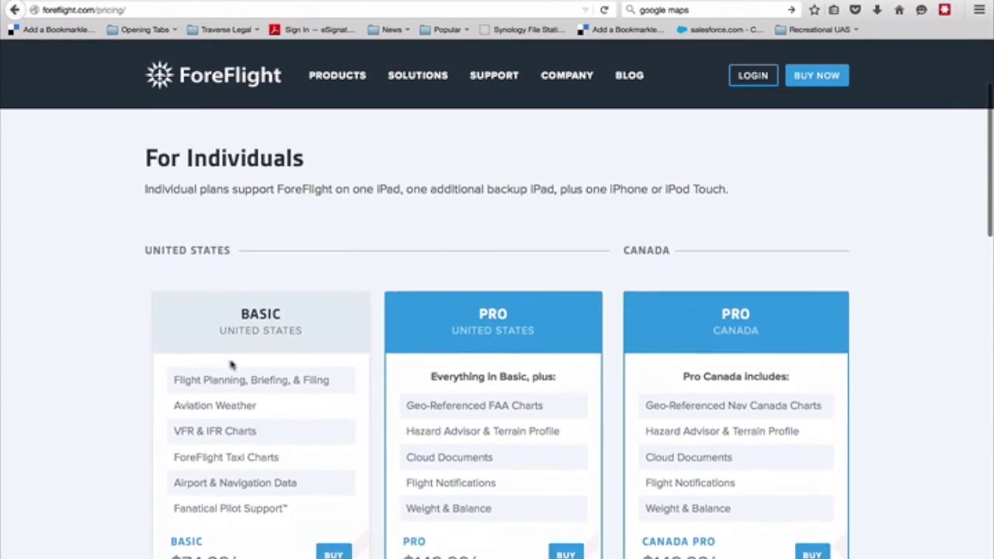
scroll(231, 363, down, 1)
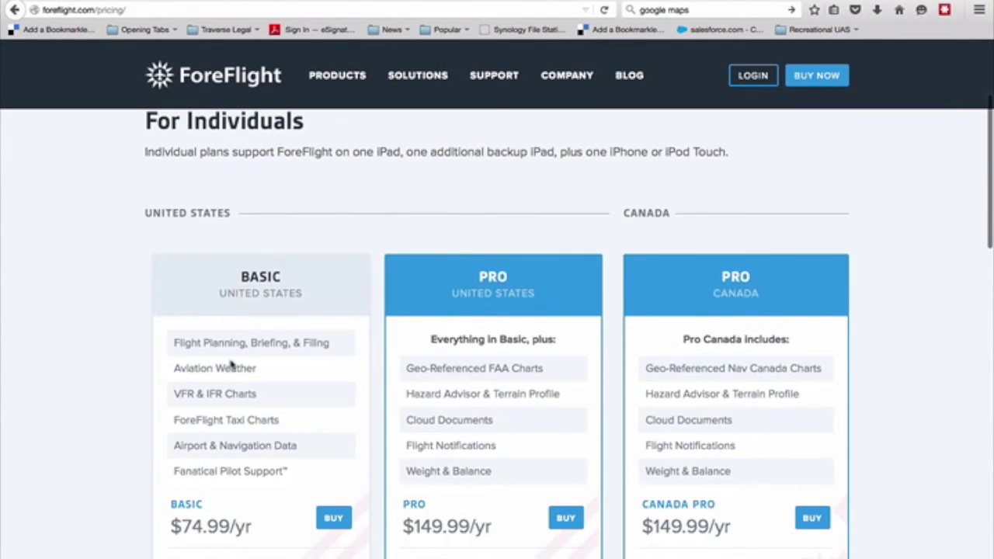
scroll(231, 365, down, 3)
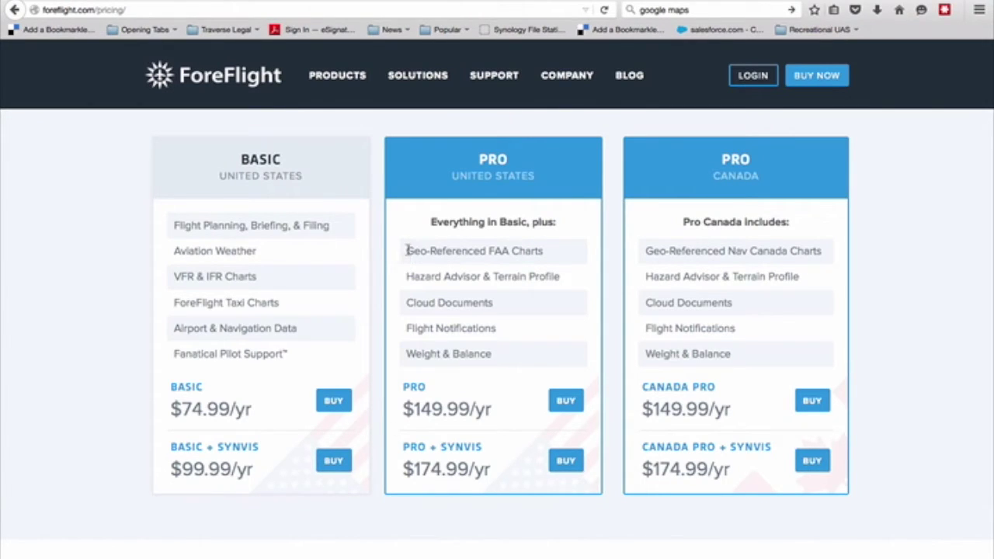
drag(405, 247, 548, 262)
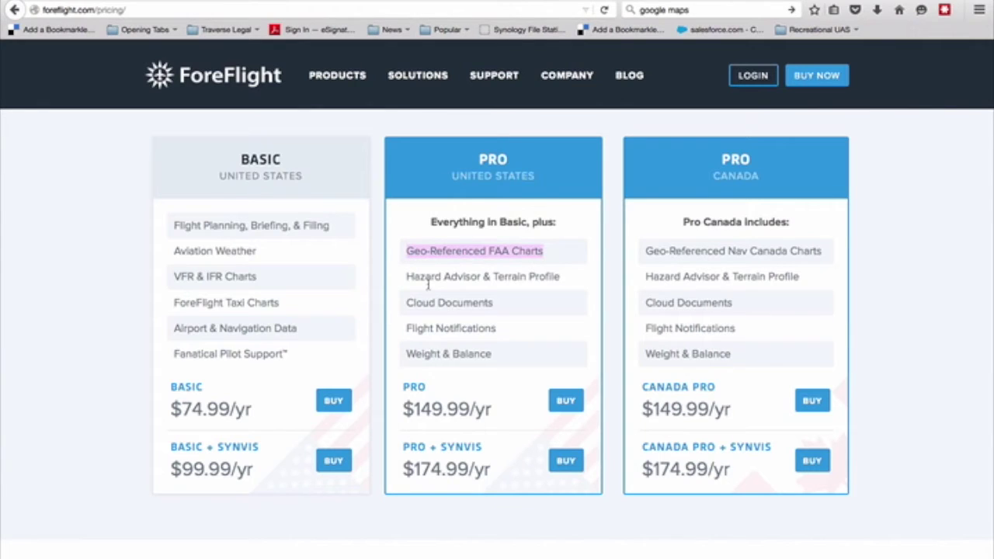
drag(405, 278, 567, 288)
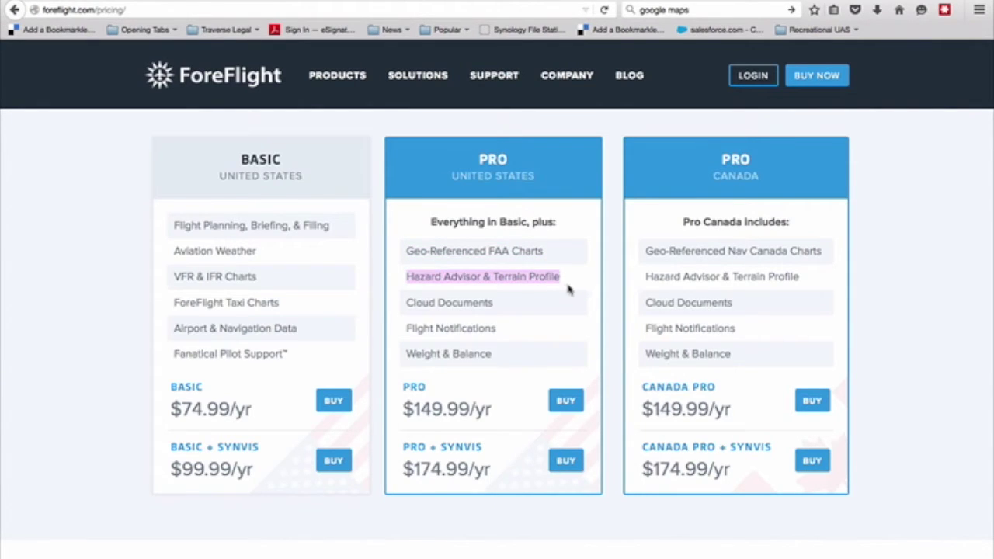
drag(406, 302, 506, 316)
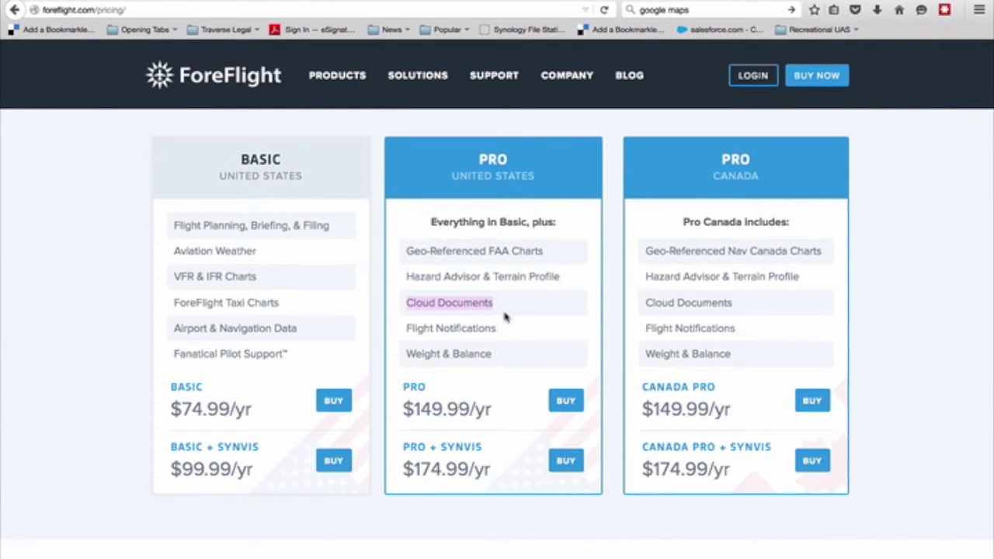
scroll(506, 388, down, 1)
scroll(503, 388, down, 7)
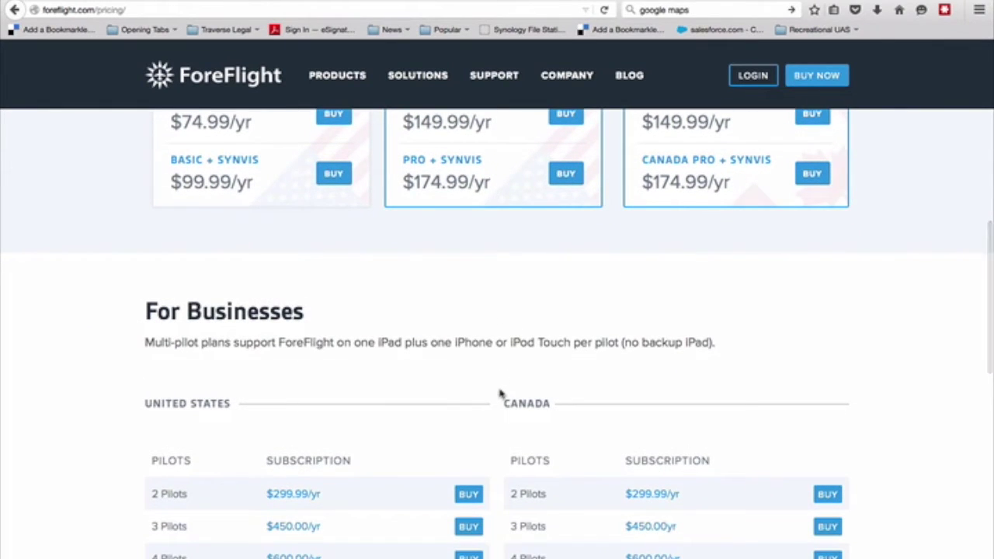
scroll(476, 422, down, 3)
scroll(478, 423, down, 2)
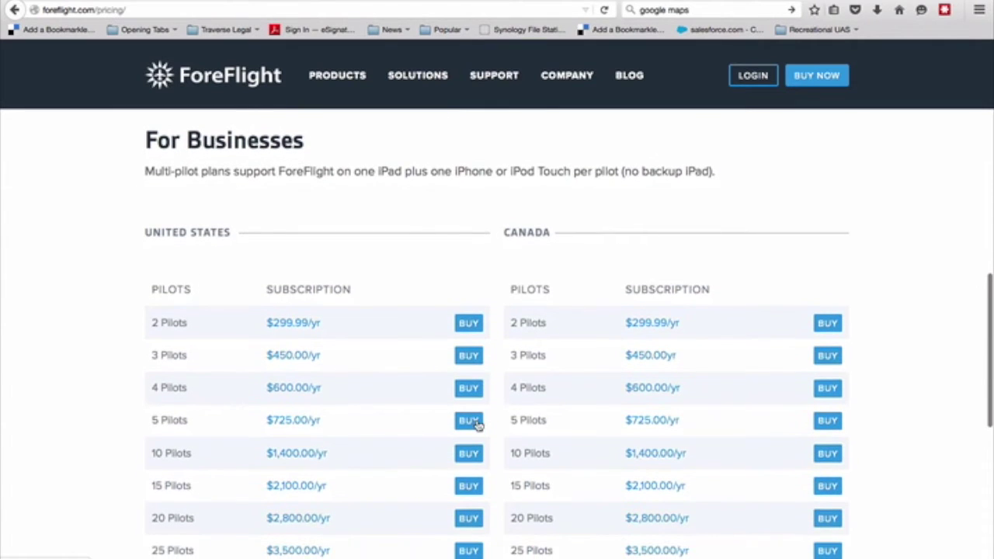
scroll(478, 423, up, 1)
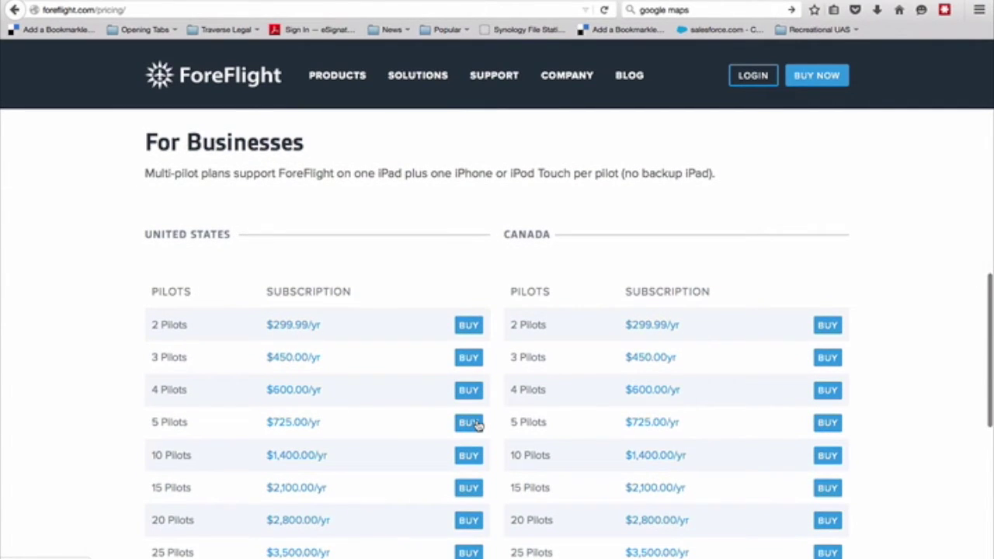
scroll(477, 423, down, 3)
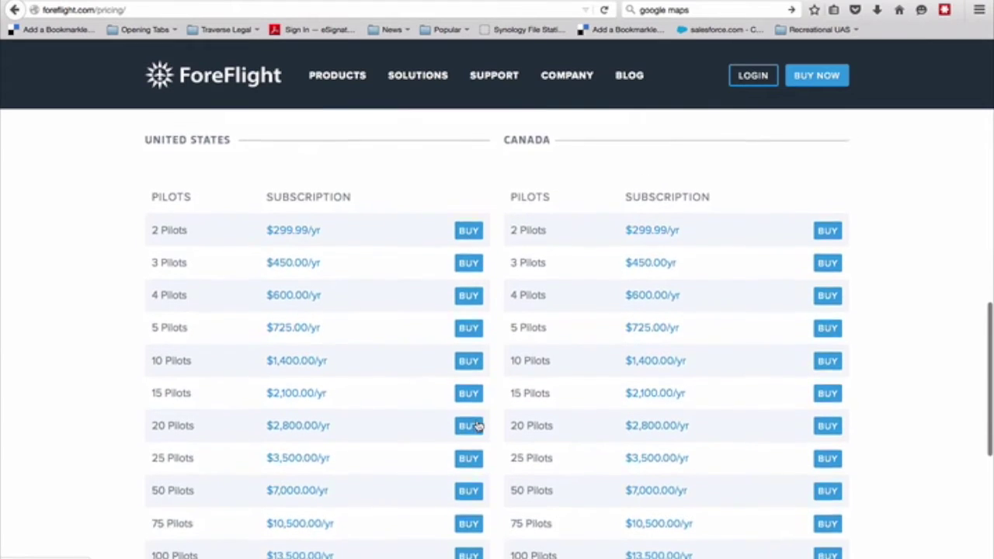
scroll(478, 425, down, 2)
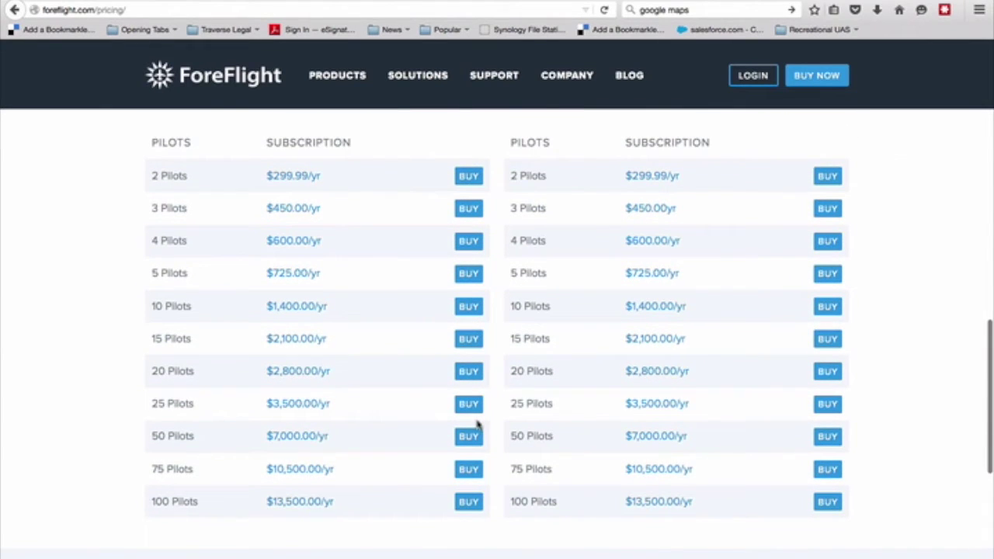
scroll(477, 424, down, 1)
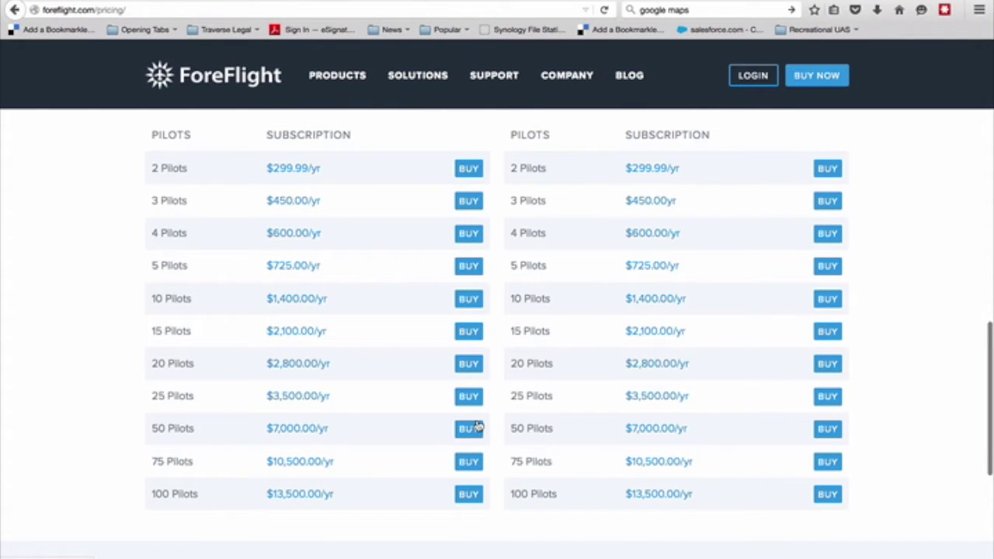
scroll(477, 425, down, 1)
scroll(476, 426, up, 8)
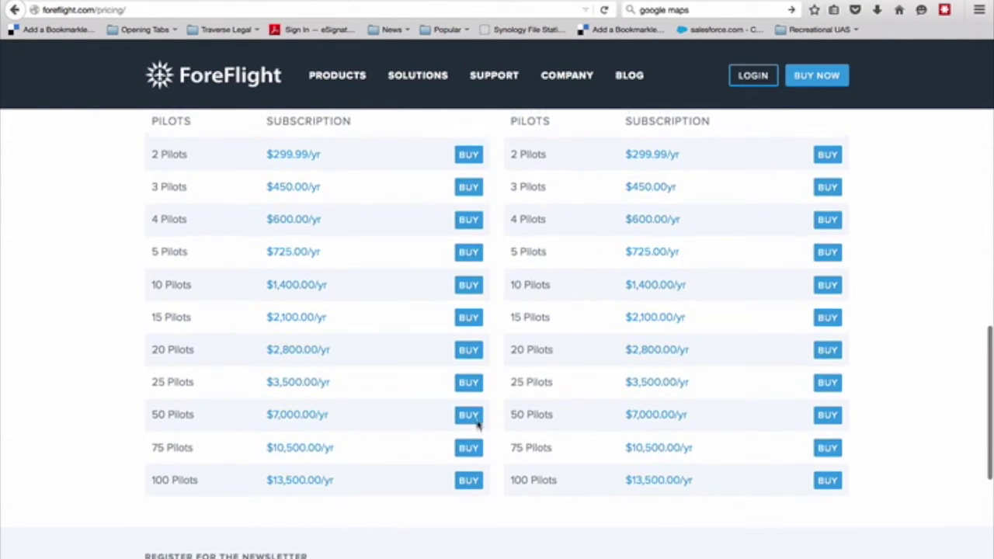
scroll(475, 426, up, 7)
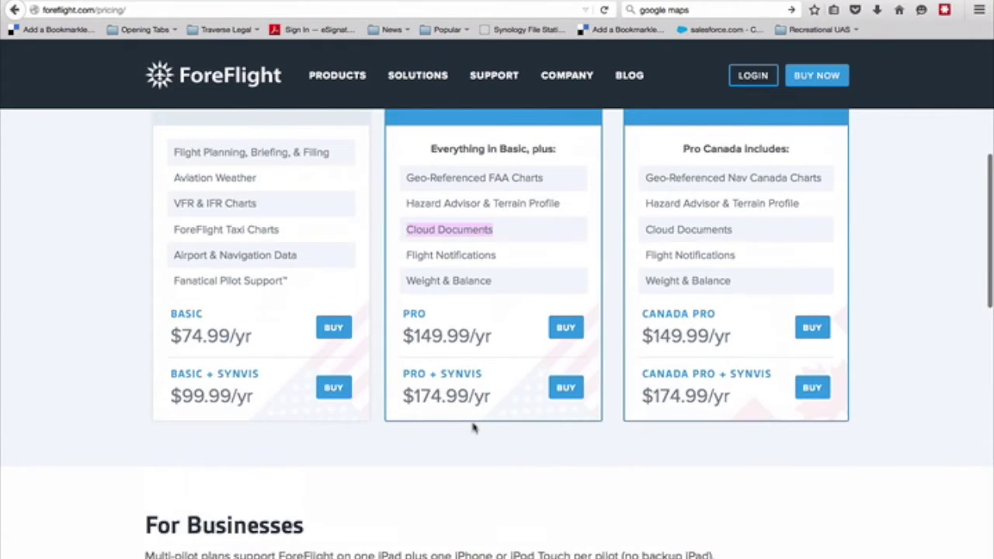
scroll(474, 427, up, 1)
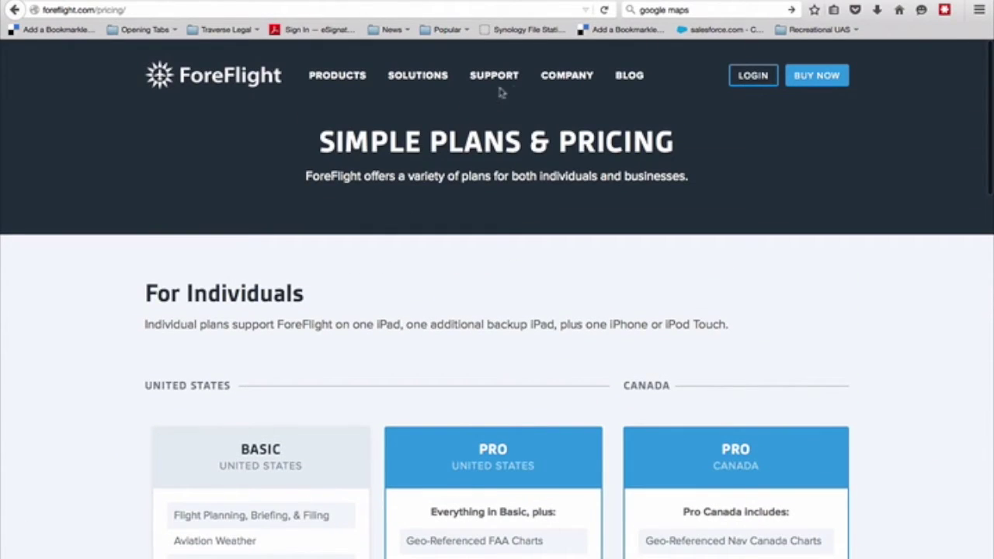
click(630, 77)
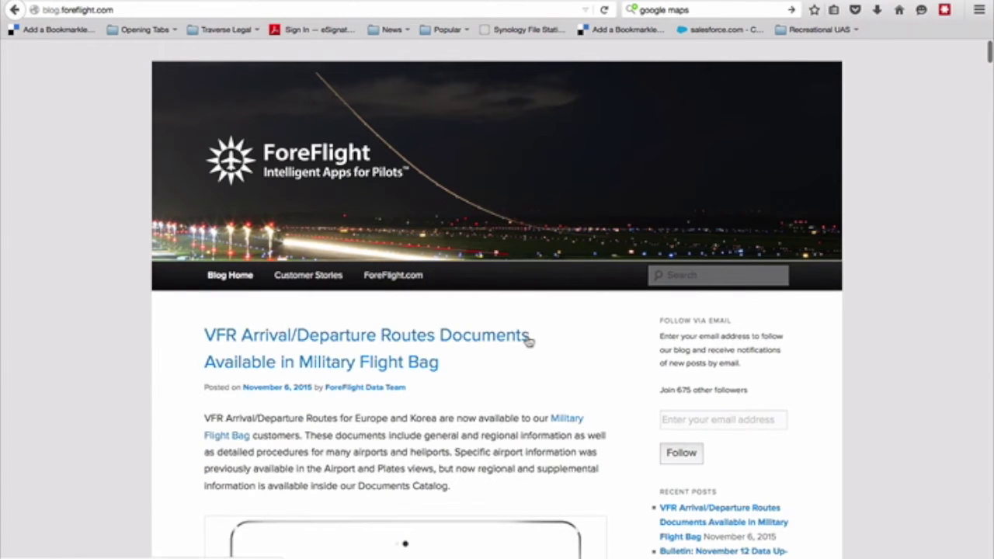
Browse down through the ForeFlight blog posts, then return to the top of the page.
scroll(528, 340, down, 5)
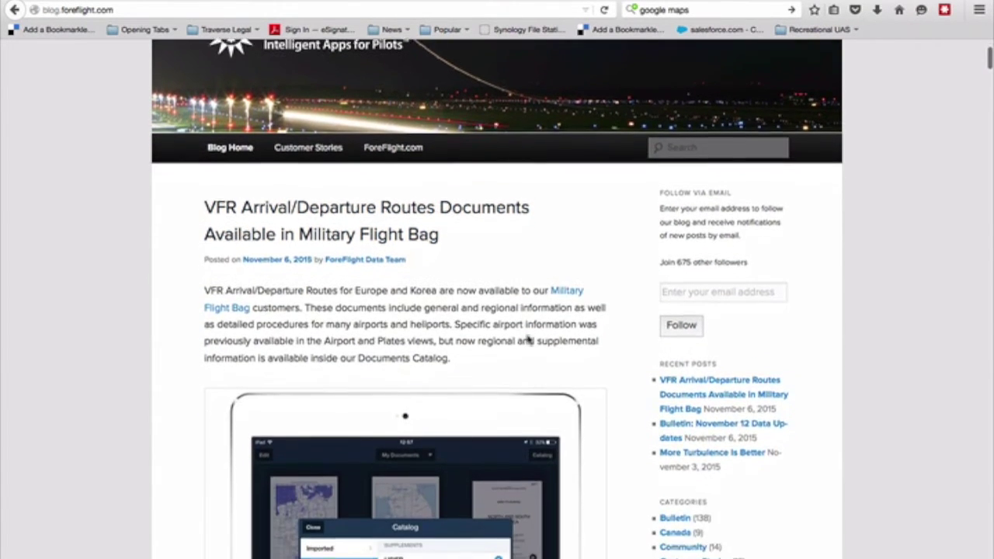
scroll(528, 341, down, 5)
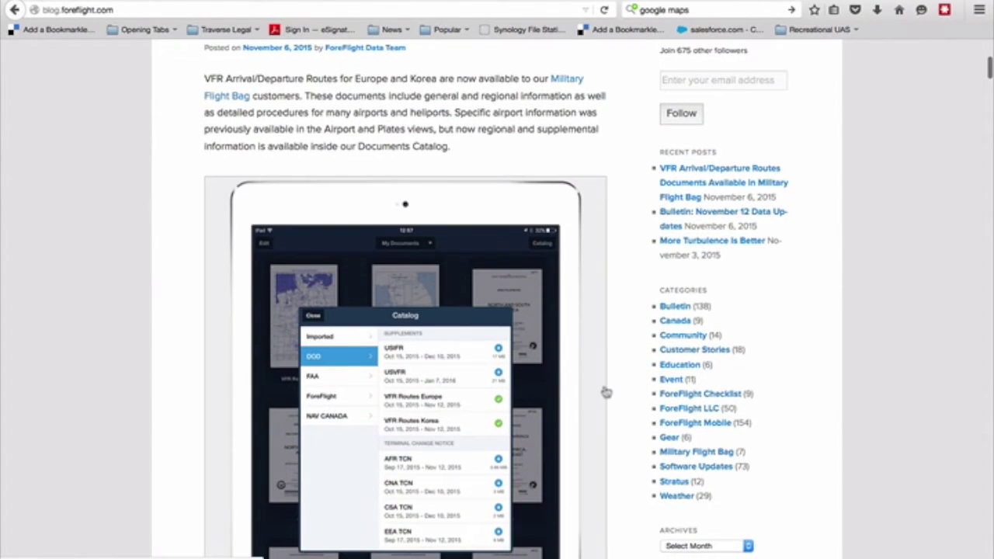
scroll(603, 393, down, 3)
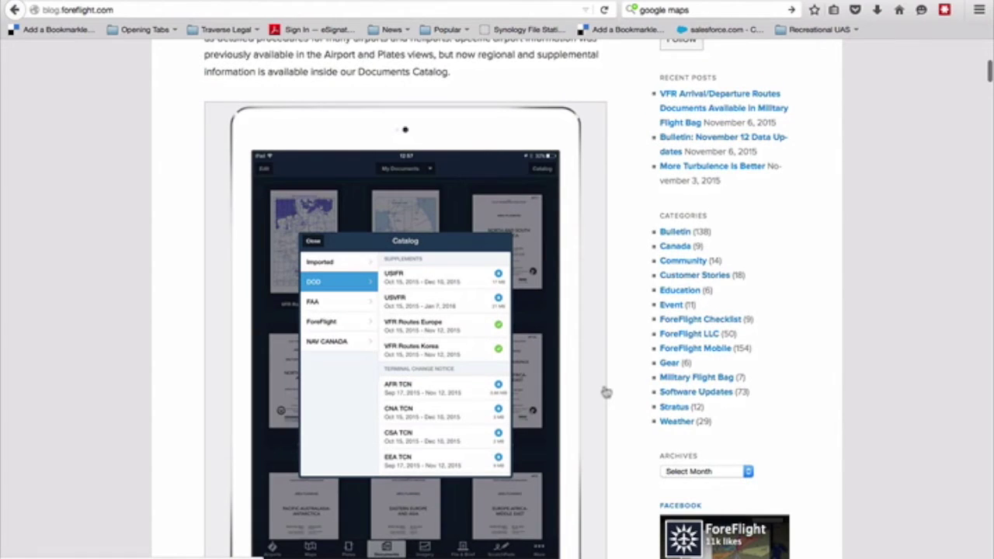
scroll(606, 392, down, 5)
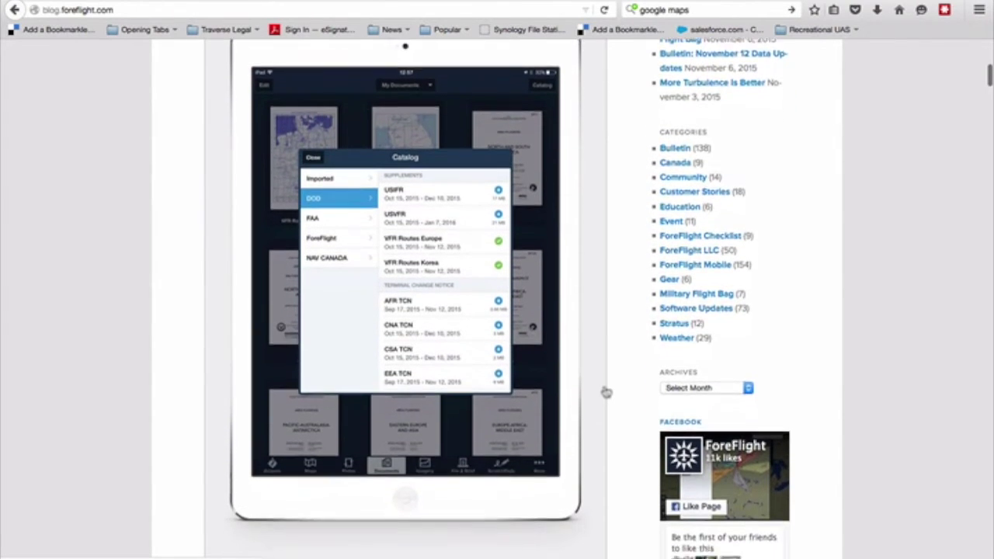
scroll(605, 392, down, 12)
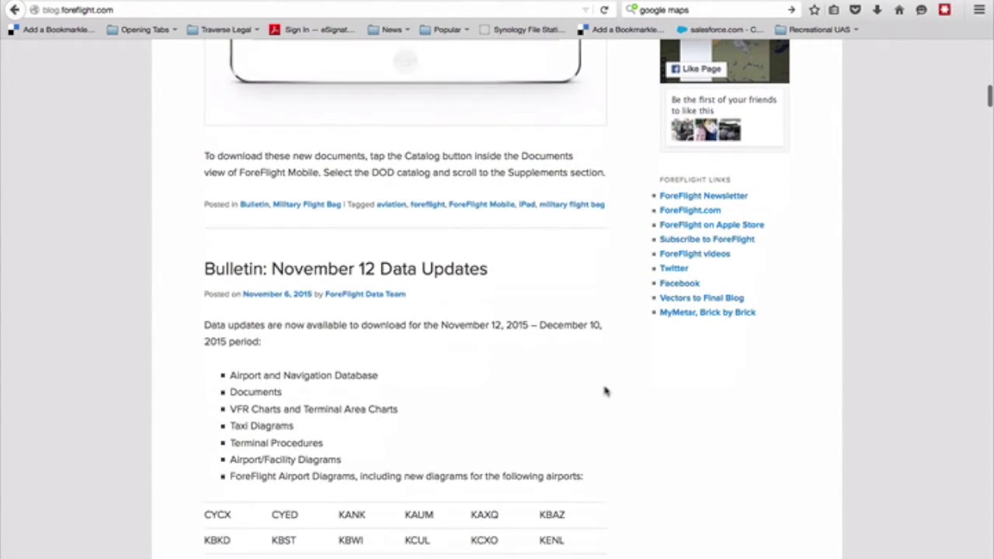
scroll(597, 342, down, 12)
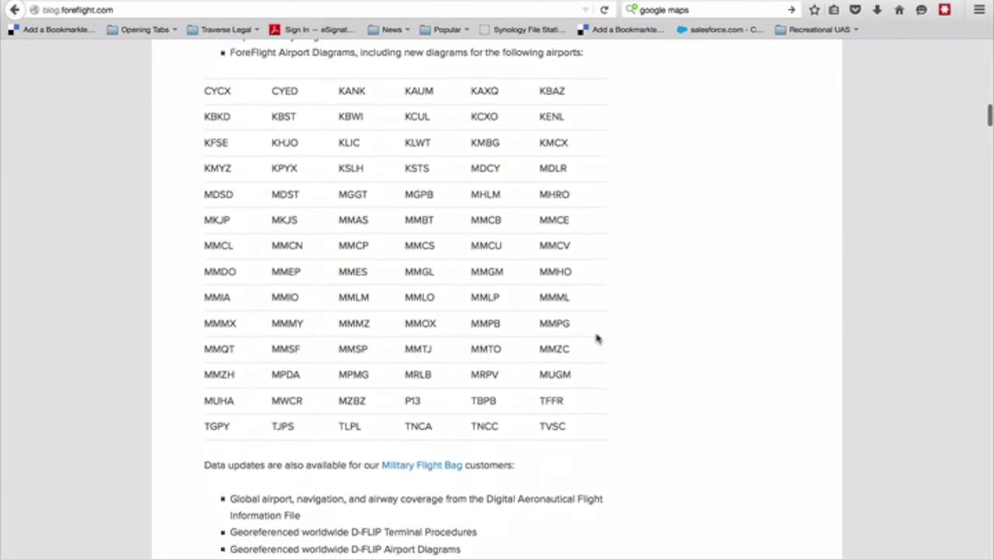
scroll(597, 340, down, 20)
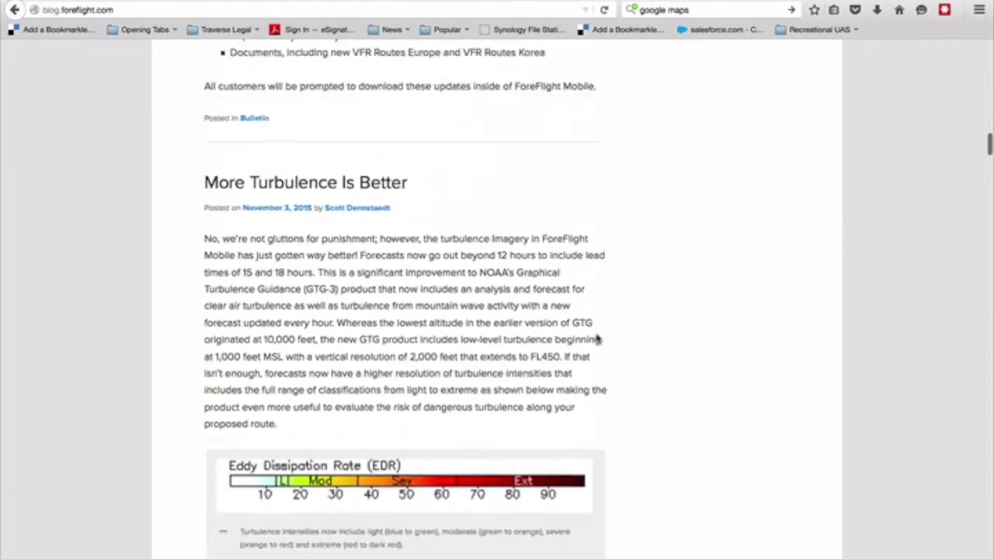
scroll(597, 339, down, 3)
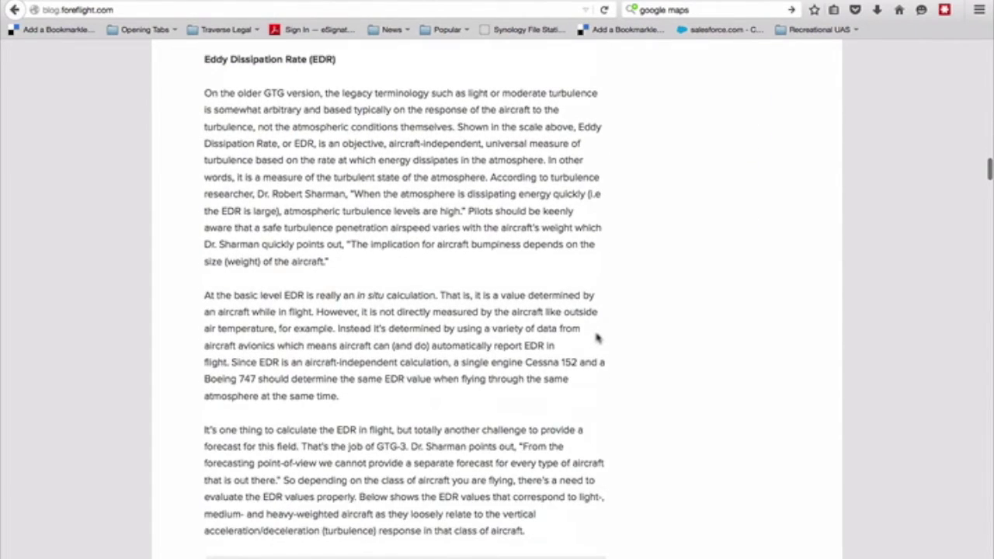
scroll(596, 339, down, 18)
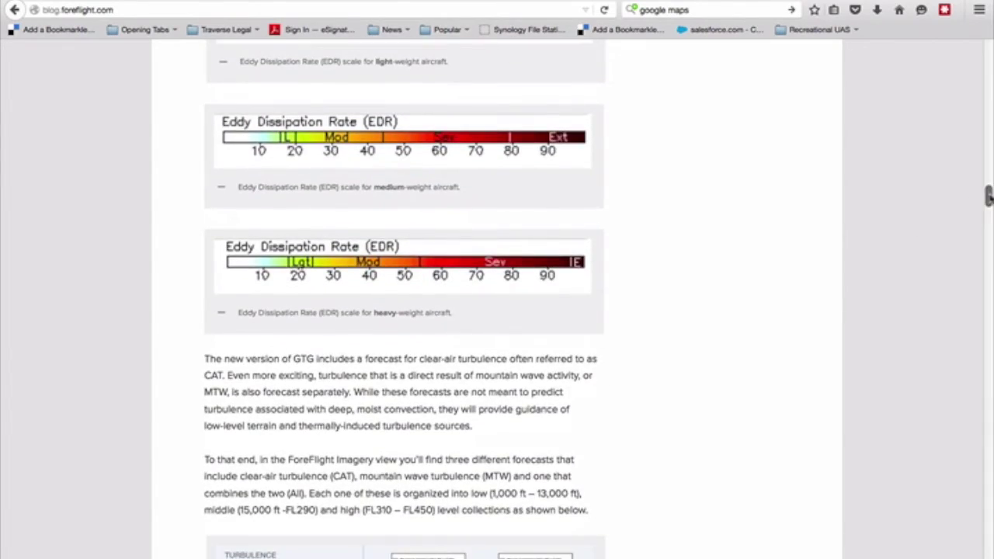
drag(987, 196, 988, 50)
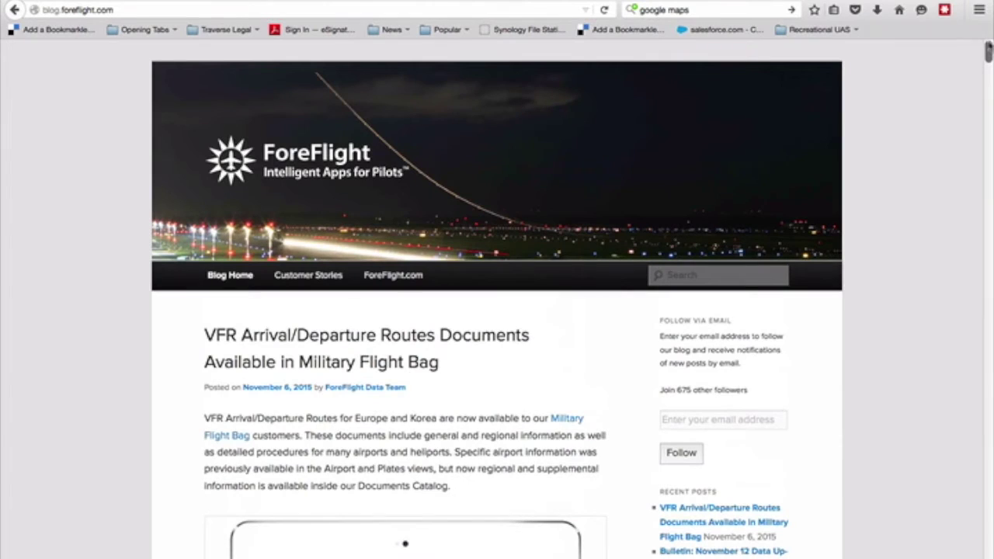
click(739, 275)
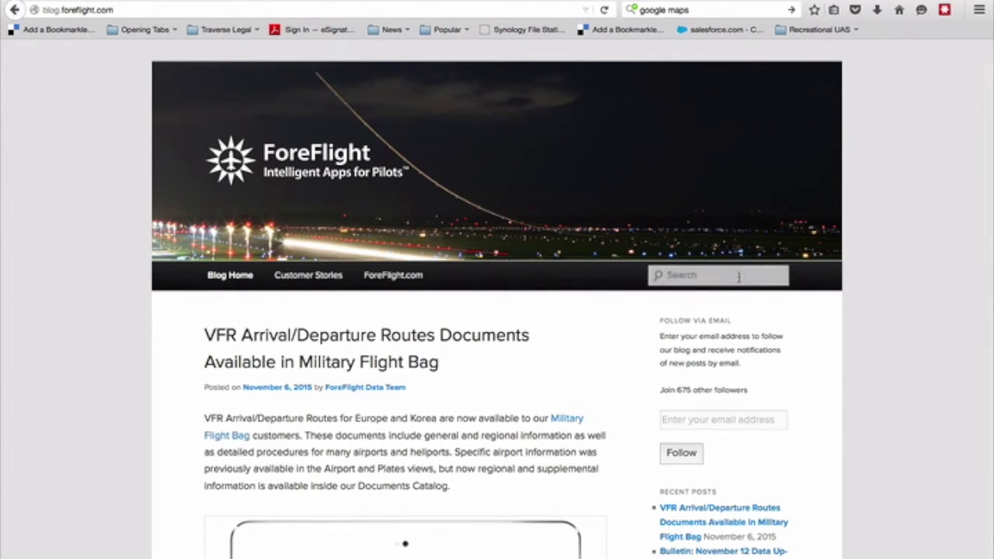
Search the ForeFlight blog for 'drone'.
text(drone)
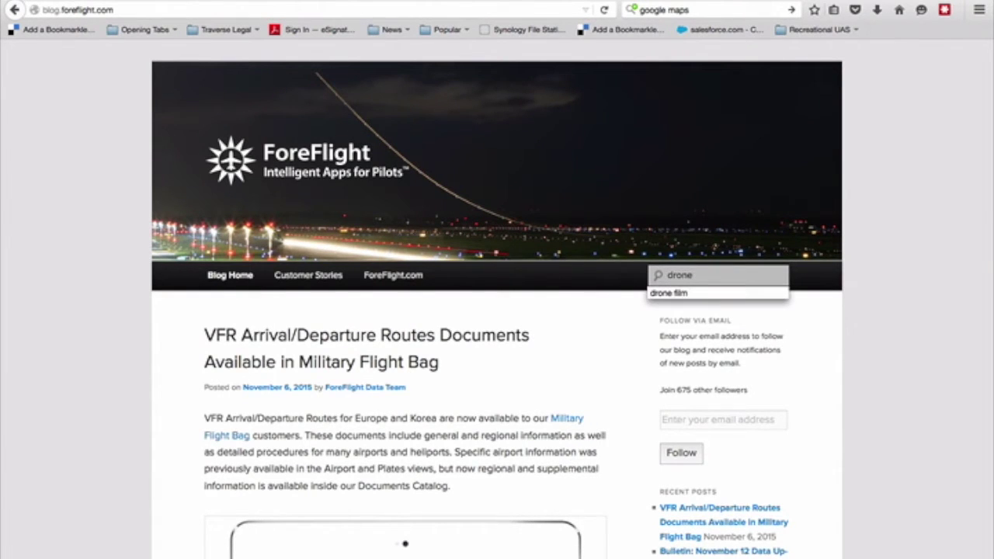
key(Return)
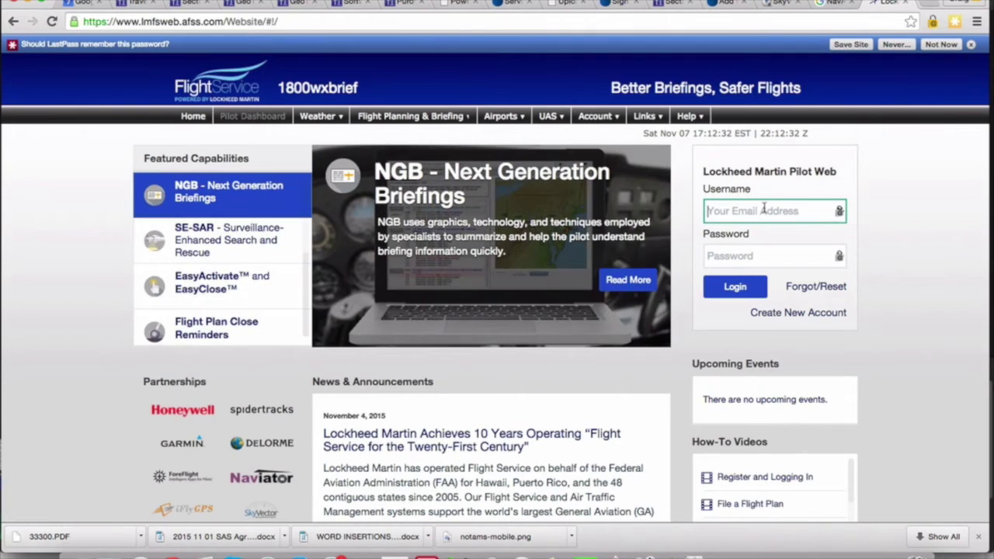
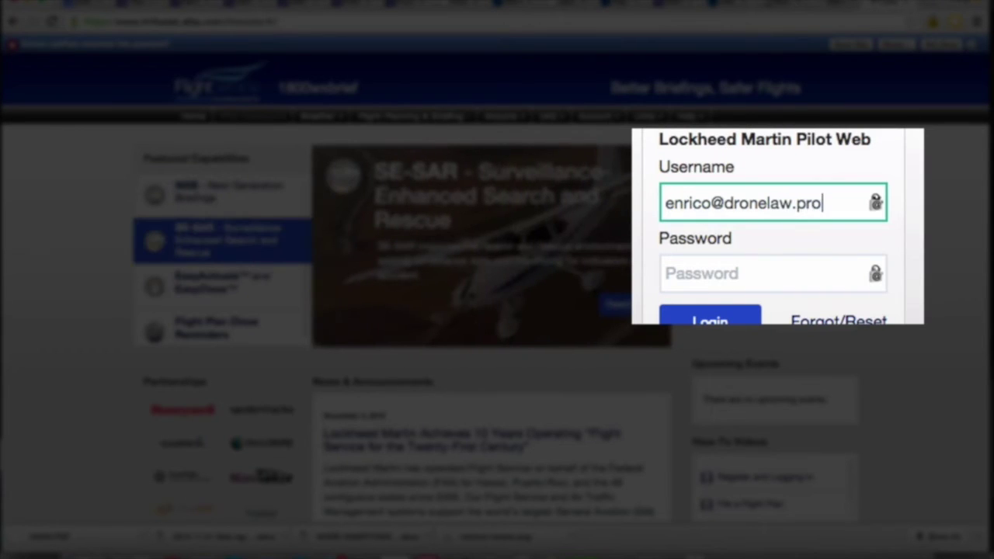
Sign in to 1800wxbrief with the account e-mail and password.
click(749, 255)
text(•)
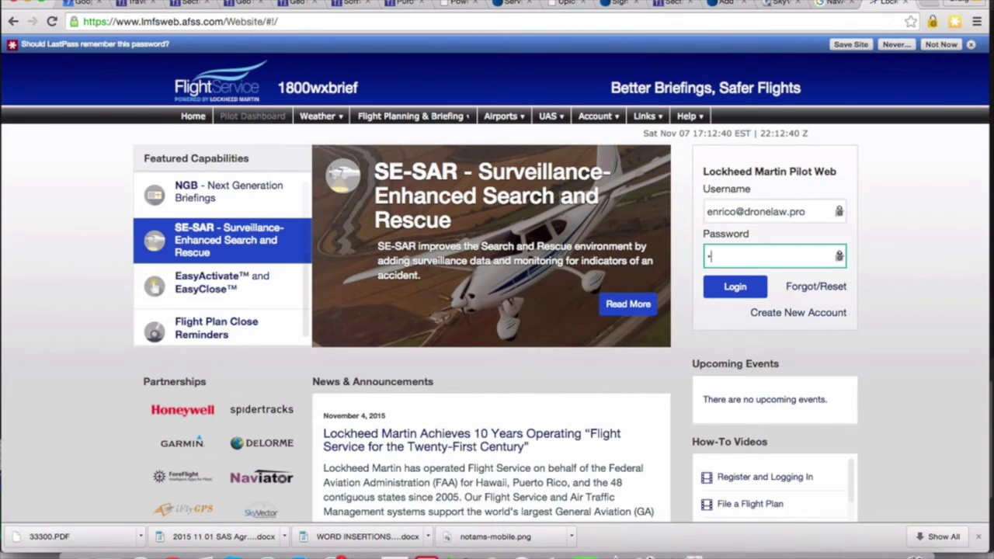
text(••••••••)
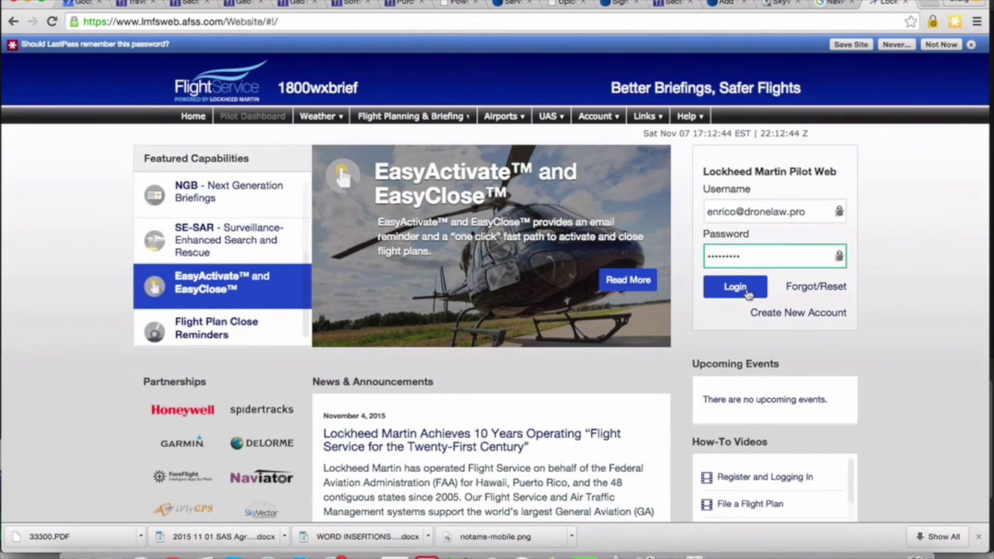
click(747, 290)
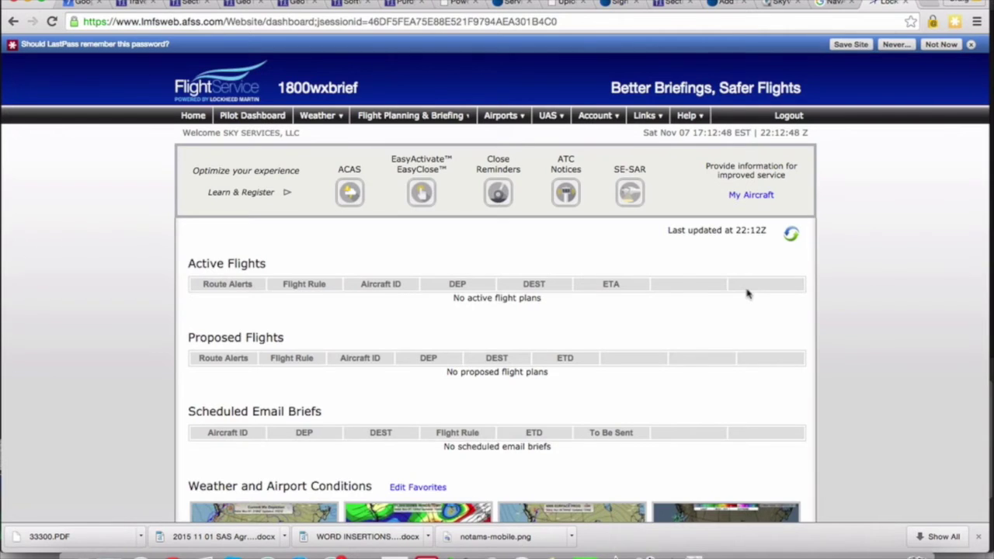
Review the Pilot Dashboard weather and METAR/TAF tables, then bring up the UAS menu.
scroll(682, 277, down, 2)
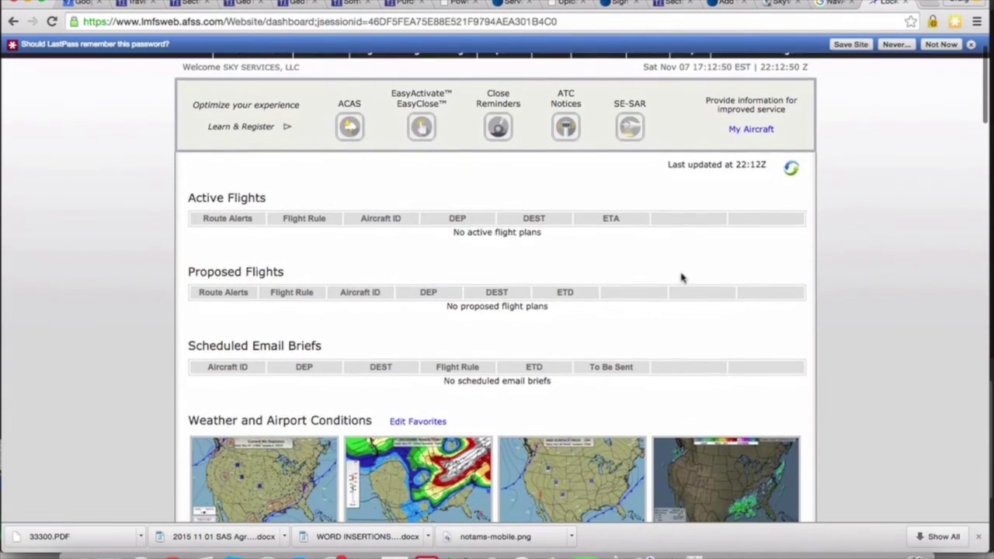
scroll(682, 277, down, 5)
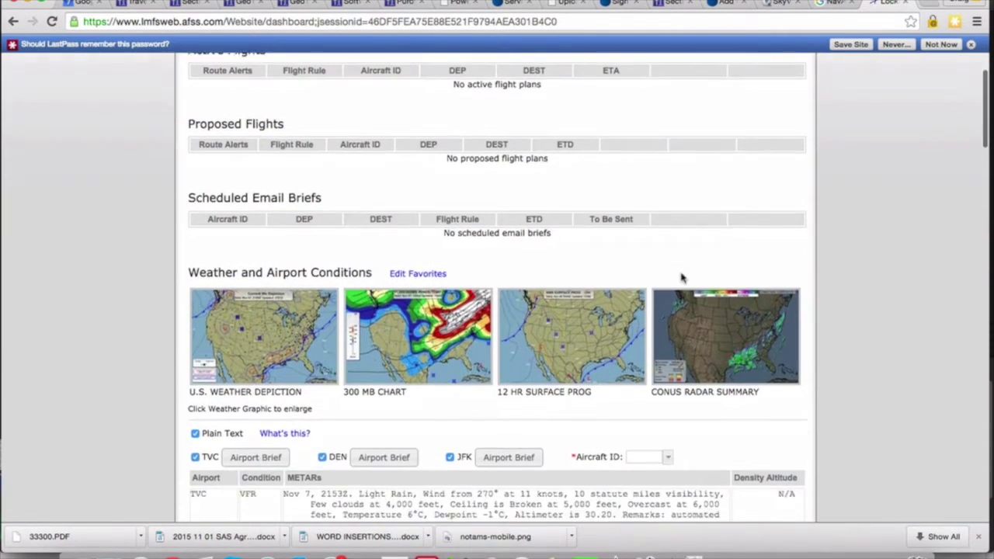
scroll(682, 277, down, 5)
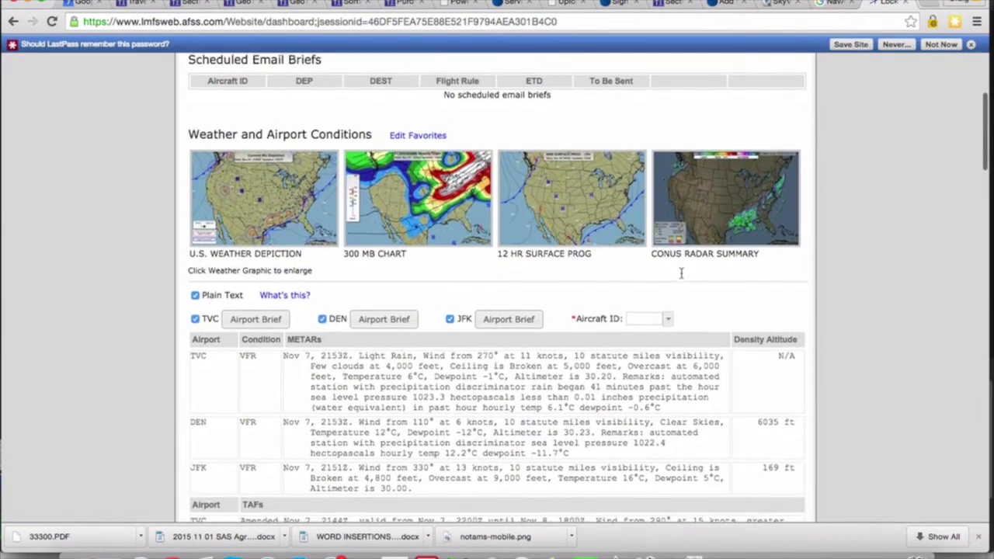
scroll(681, 273, down, 4)
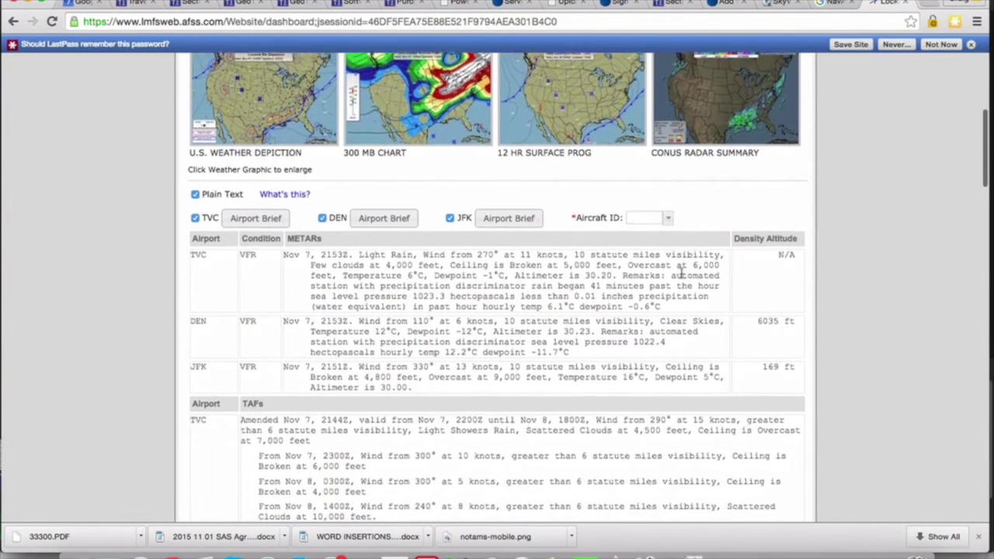
scroll(681, 273, down, 4)
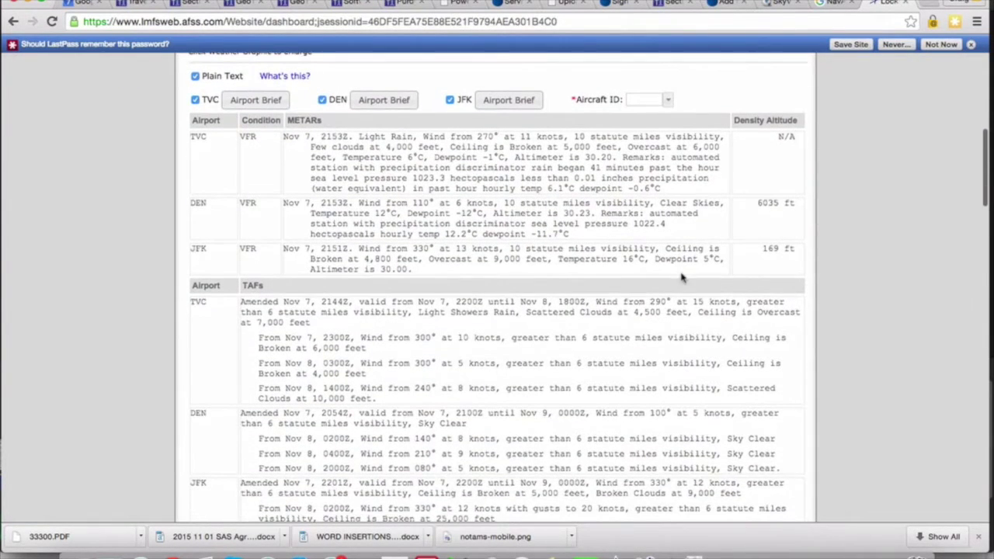
scroll(682, 278, up, 20)
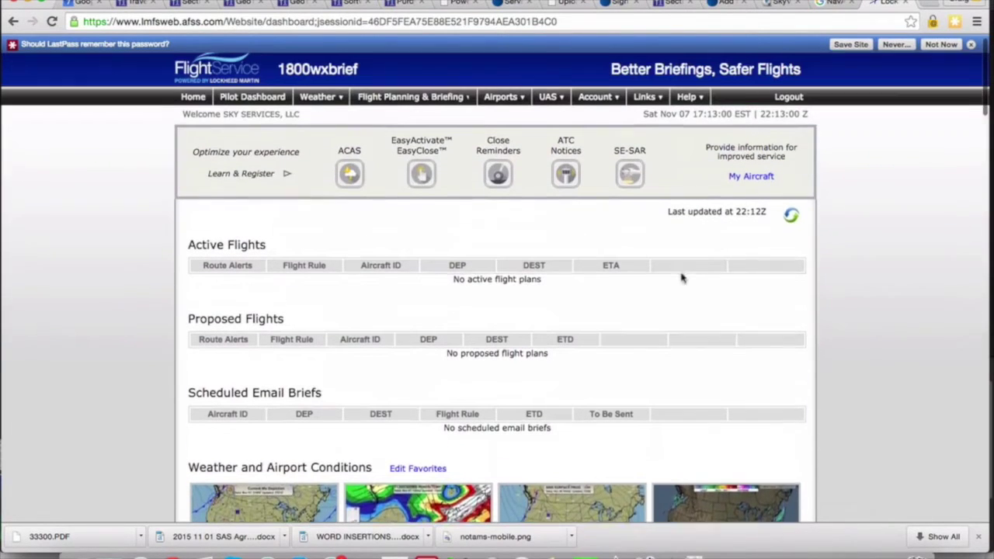
scroll(682, 277, up, 1)
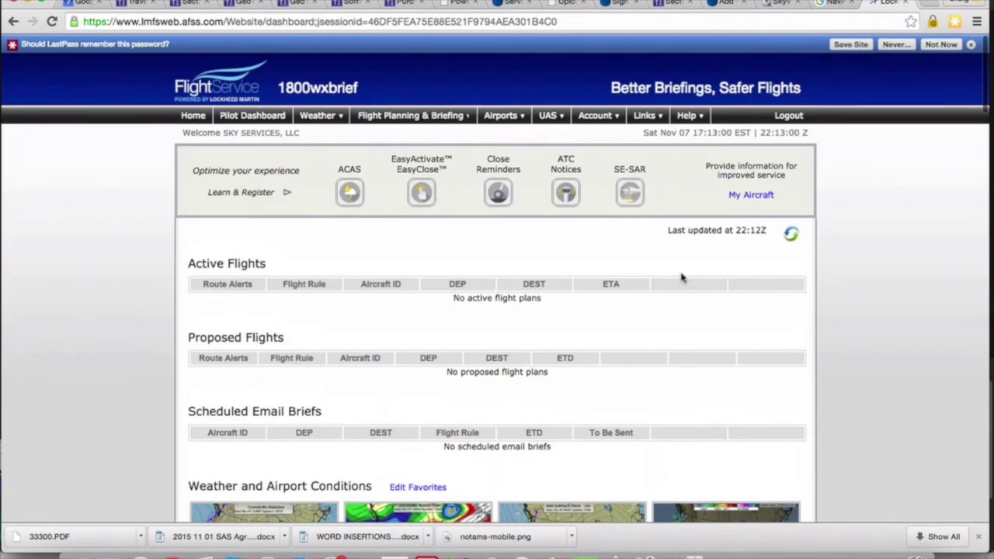
click(553, 116)
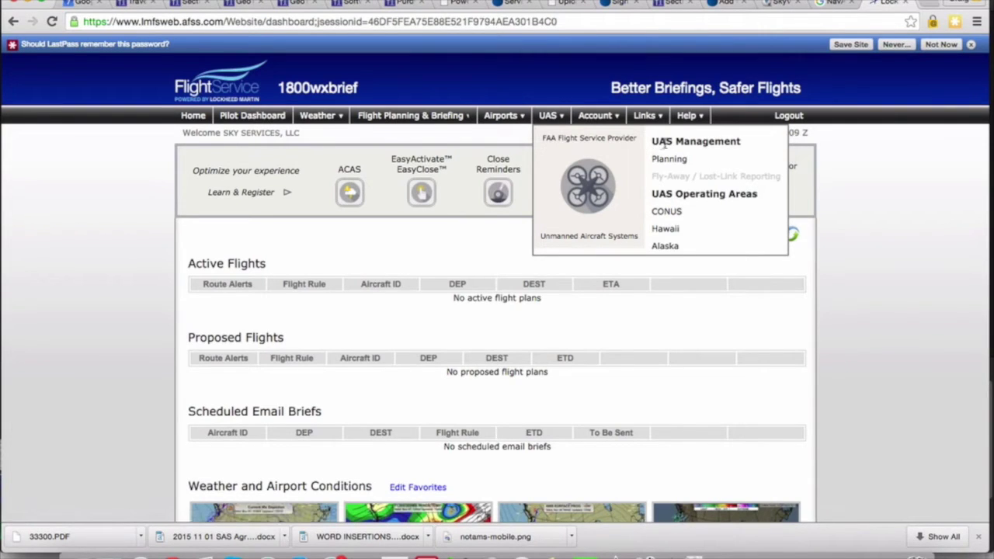
Load the pending SKYSERV operating area and review its 0.5 nm, SFC–100 ft AGL, 0900–1000 details.
click(599, 177)
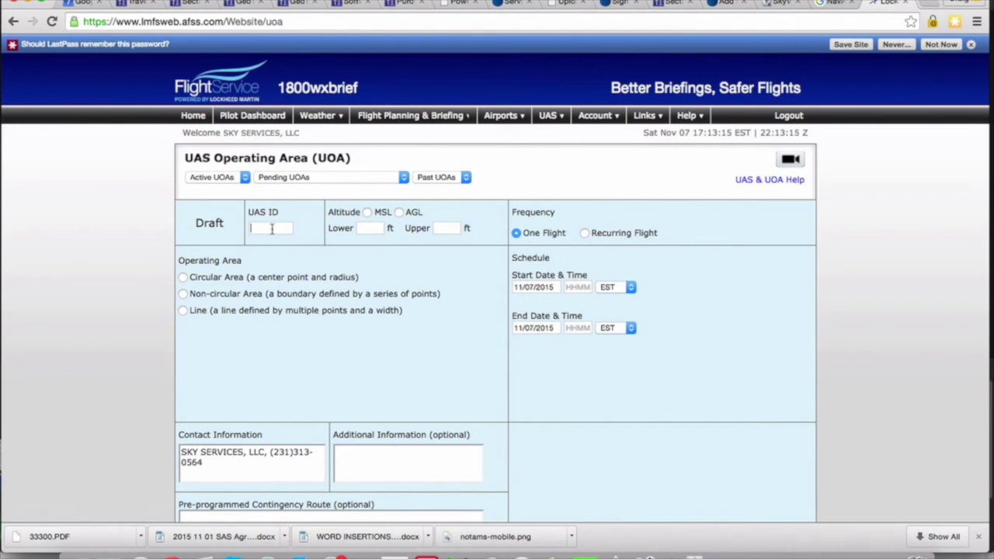
click(294, 181)
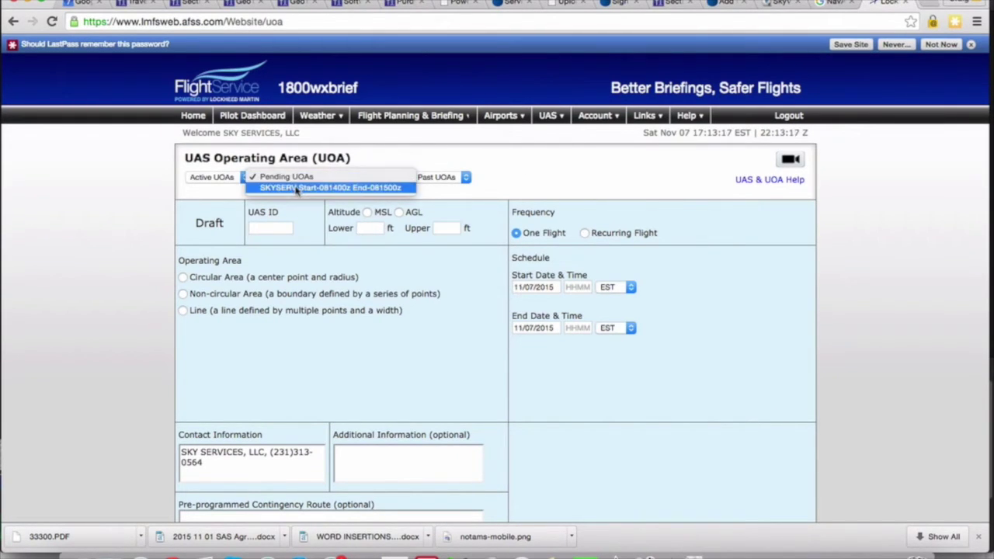
click(296, 189)
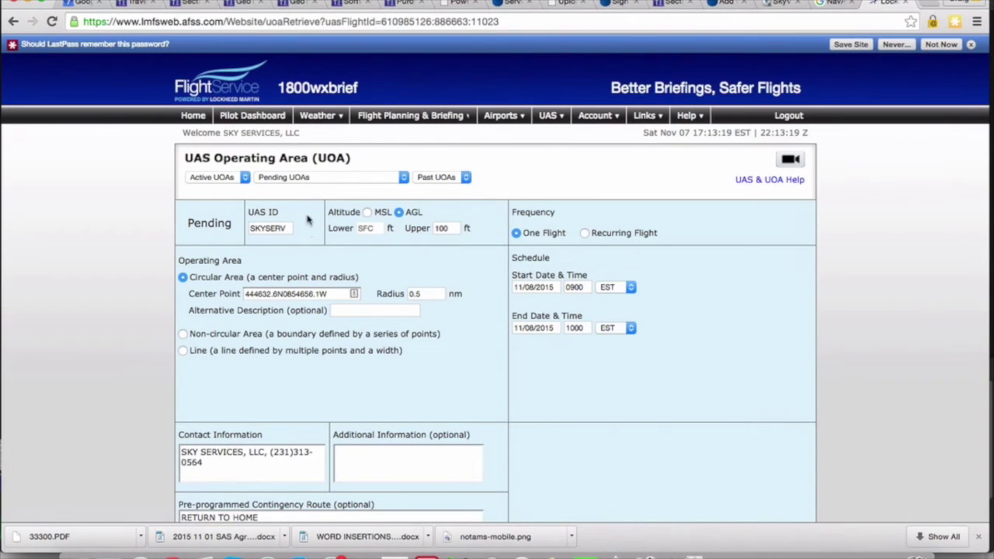
scroll(309, 241, down, 3)
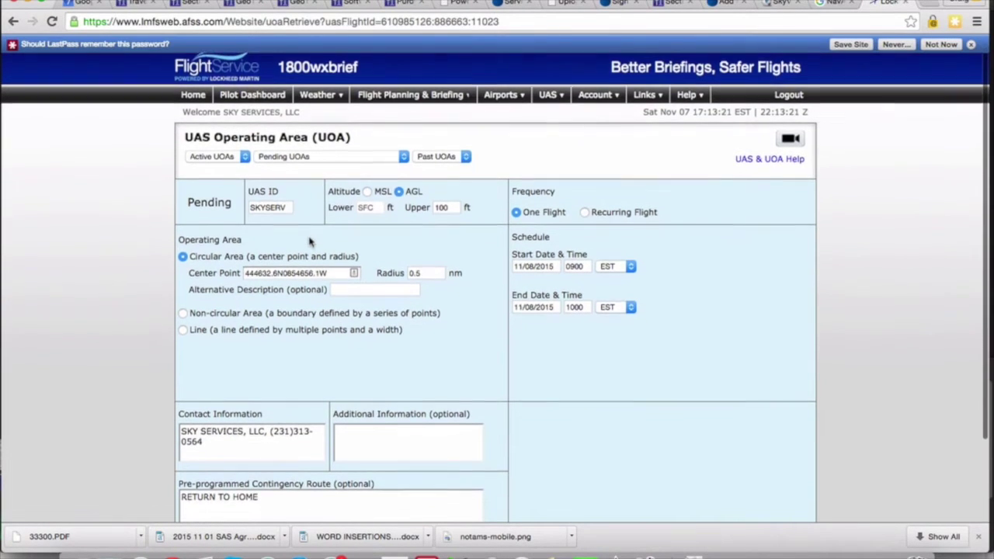
scroll(309, 241, down, 2)
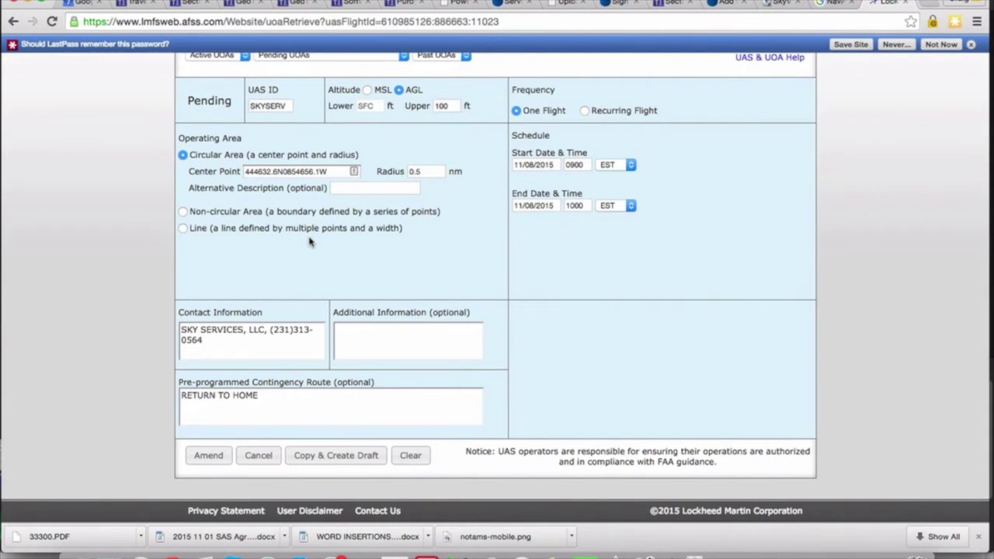
scroll(309, 240, up, 5)
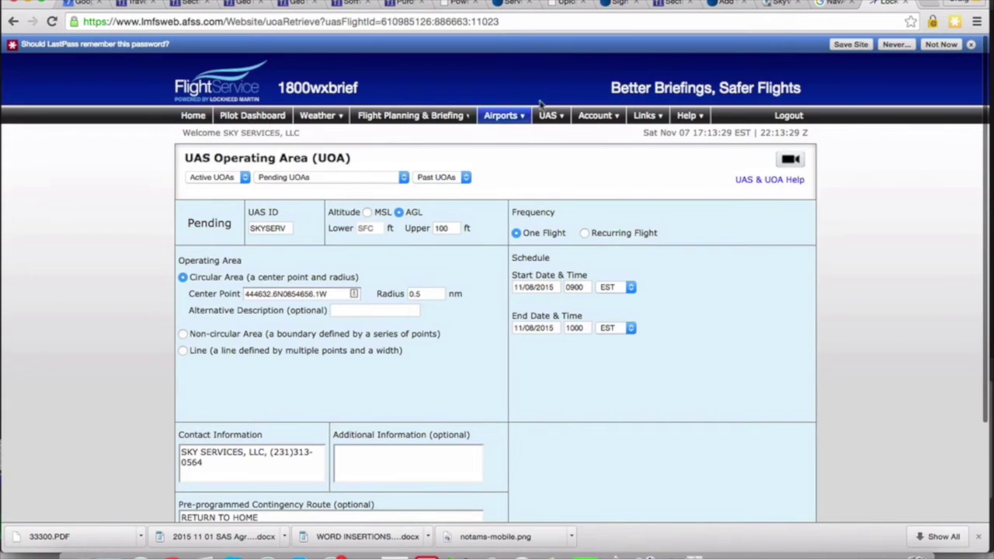
Start a new UOA draft with UAS ID SKYSERV and an upper altitude of 200 ft AGL.
mouse_move(547, 121)
click(577, 178)
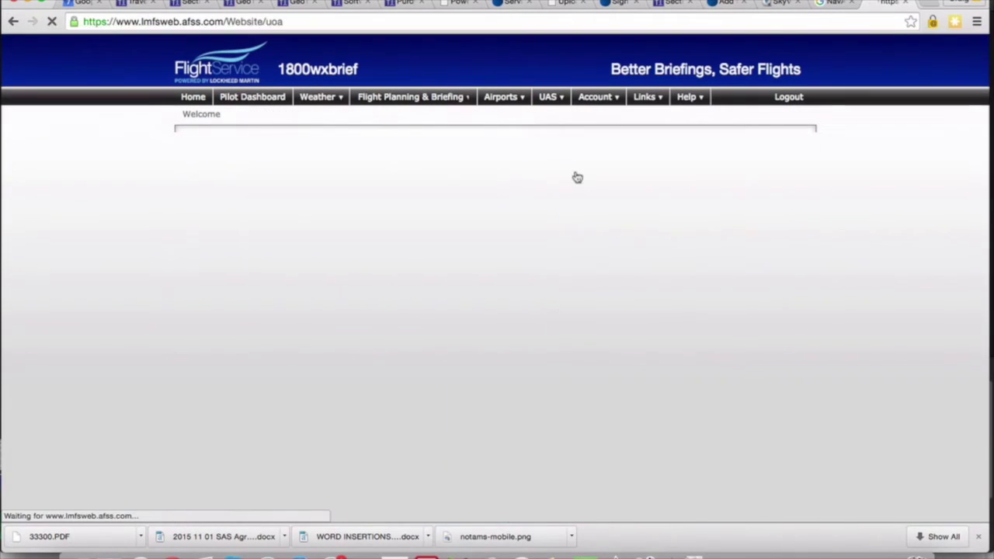
click(261, 227)
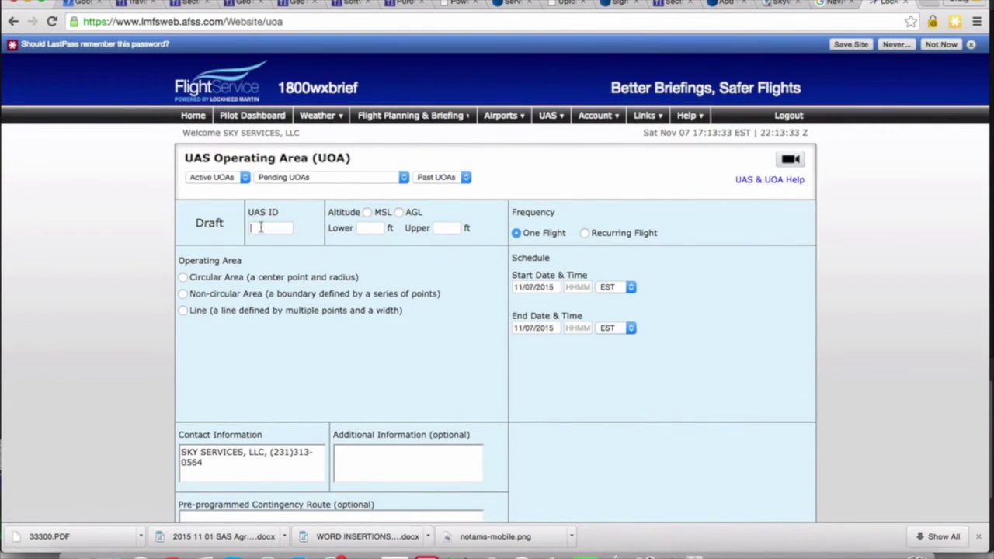
text(S)
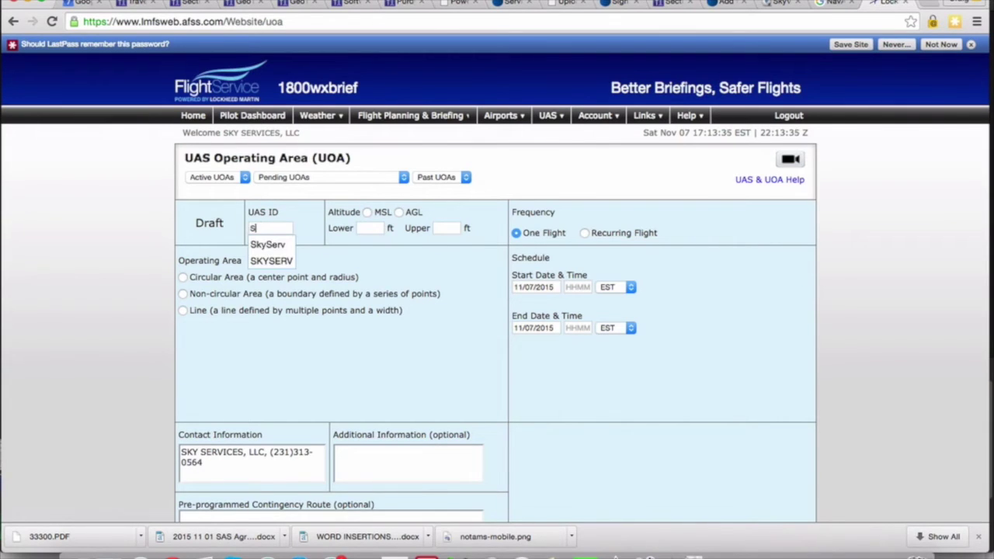
text(KYSERV)
click(268, 261)
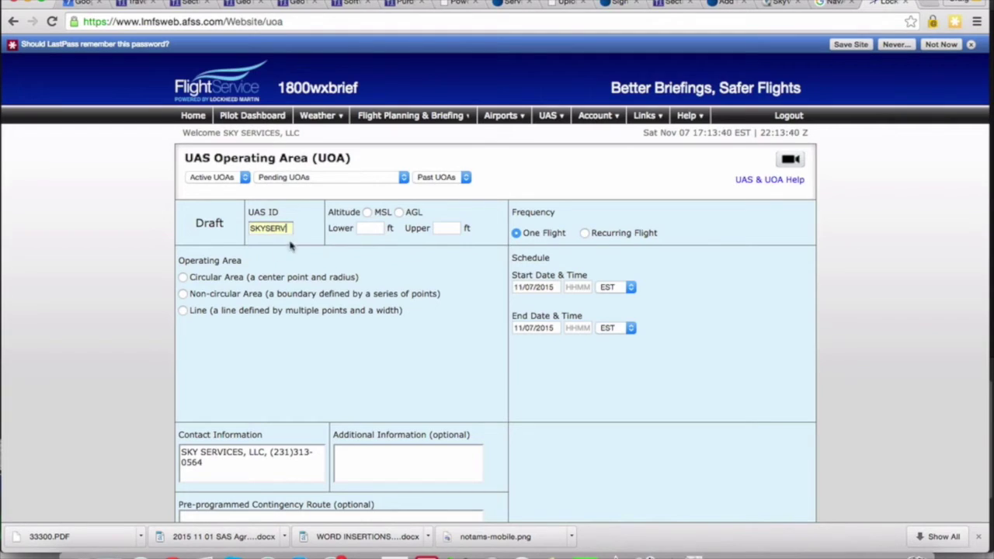
click(398, 213)
text(200)
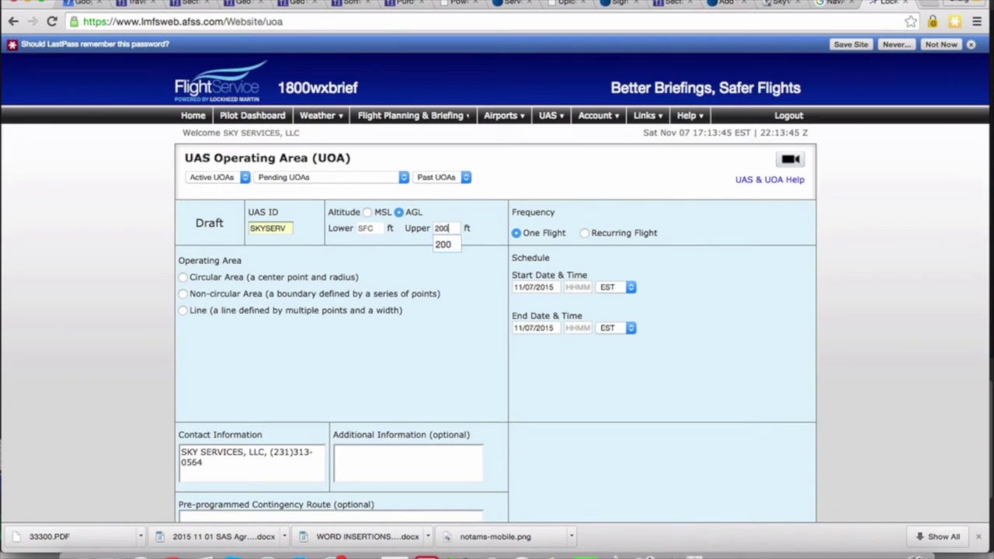
click(437, 278)
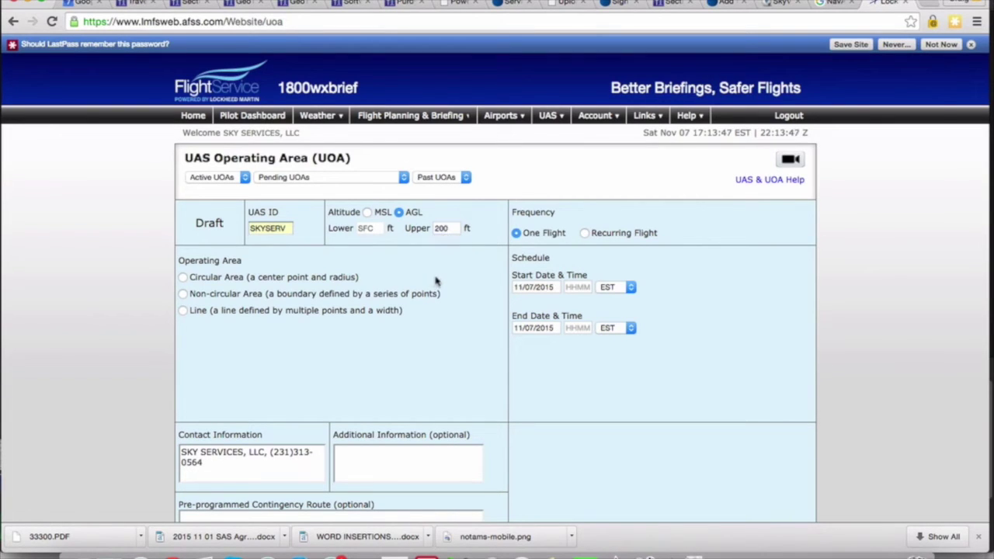
Schedule it for 11/09/2015 0900–1100, choose a circular area, and switch to the NavAid search results.
click(527, 287)
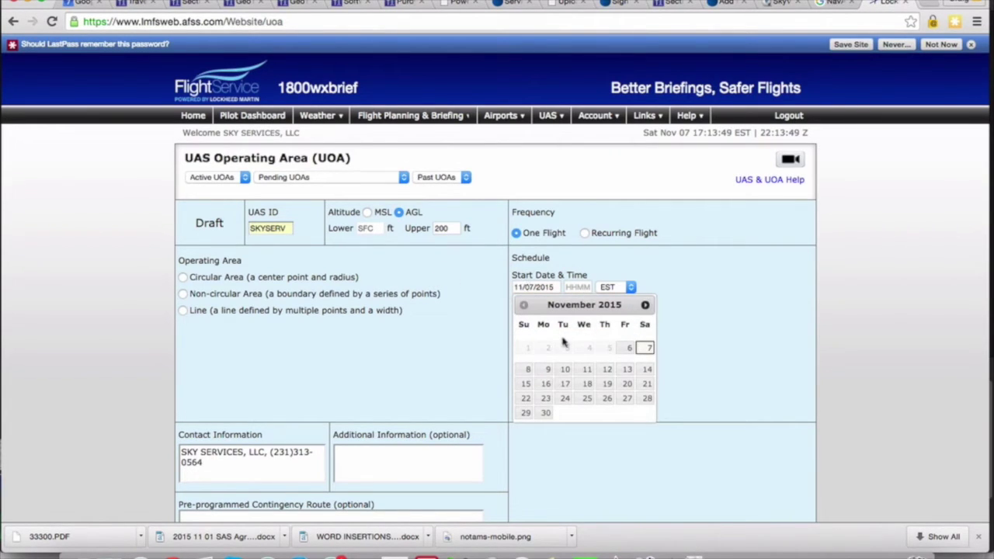
click(546, 371)
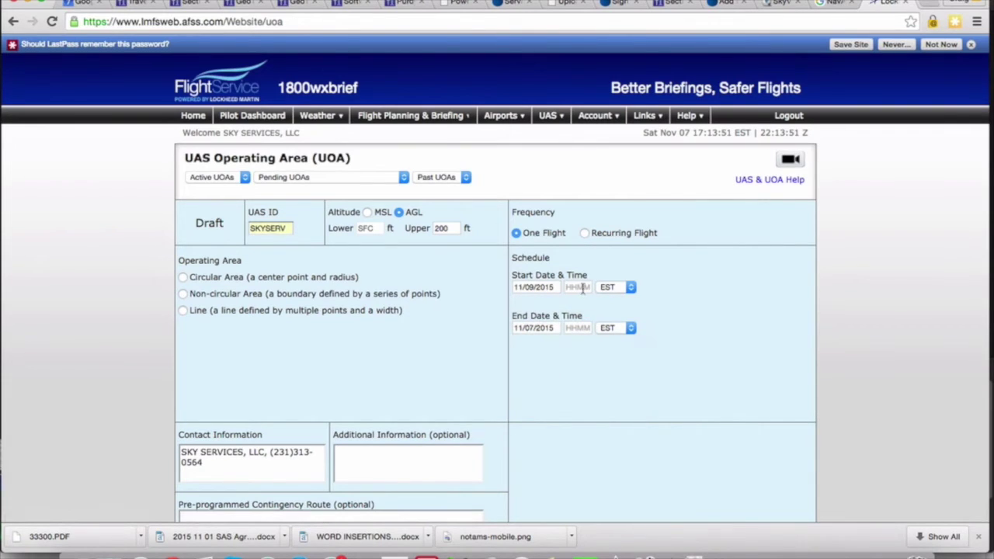
text(0900)
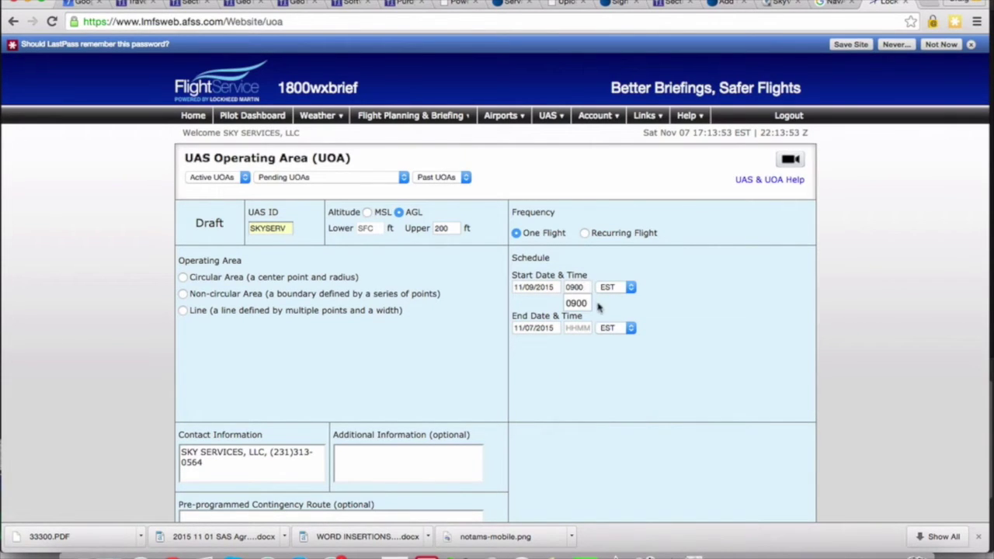
click(576, 303)
click(544, 326)
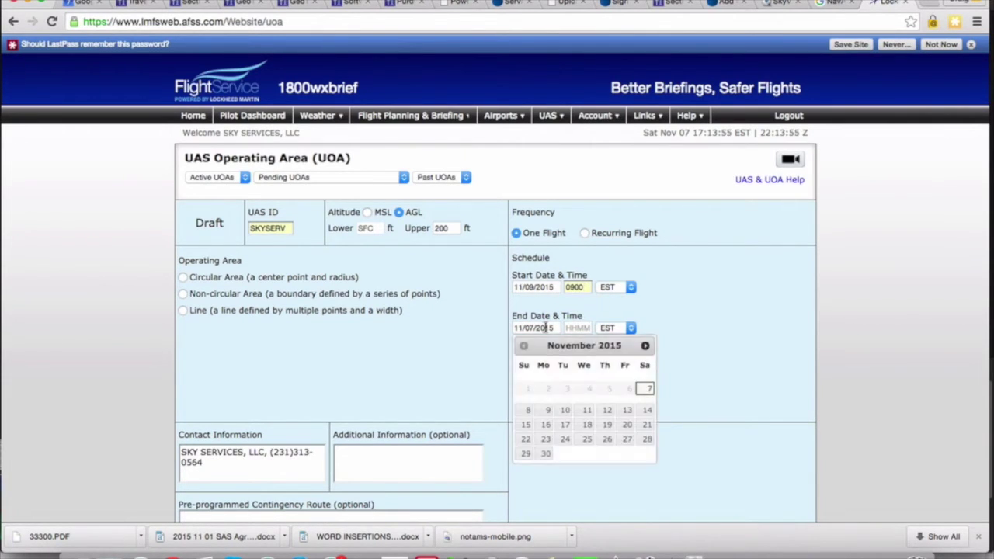
click(548, 409)
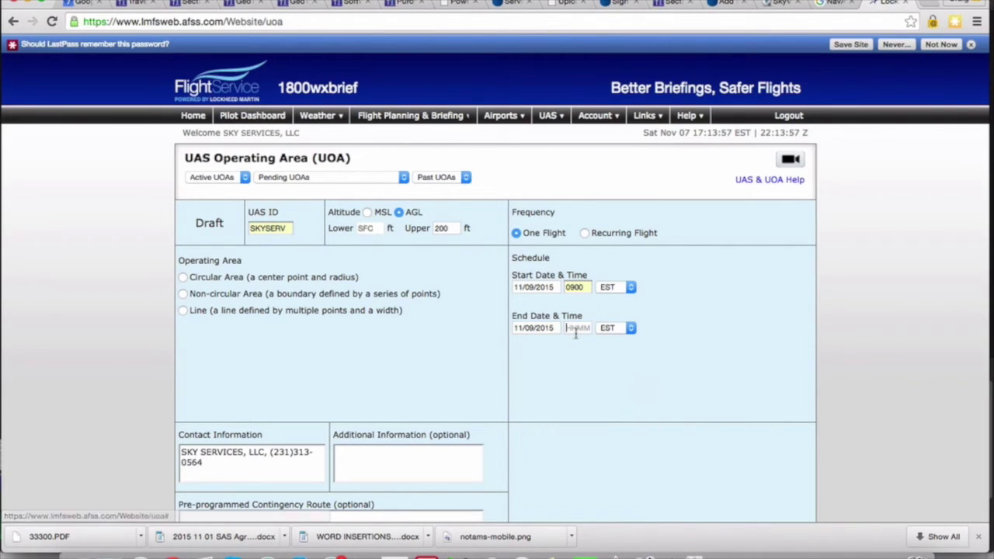
click(575, 331)
text(1100)
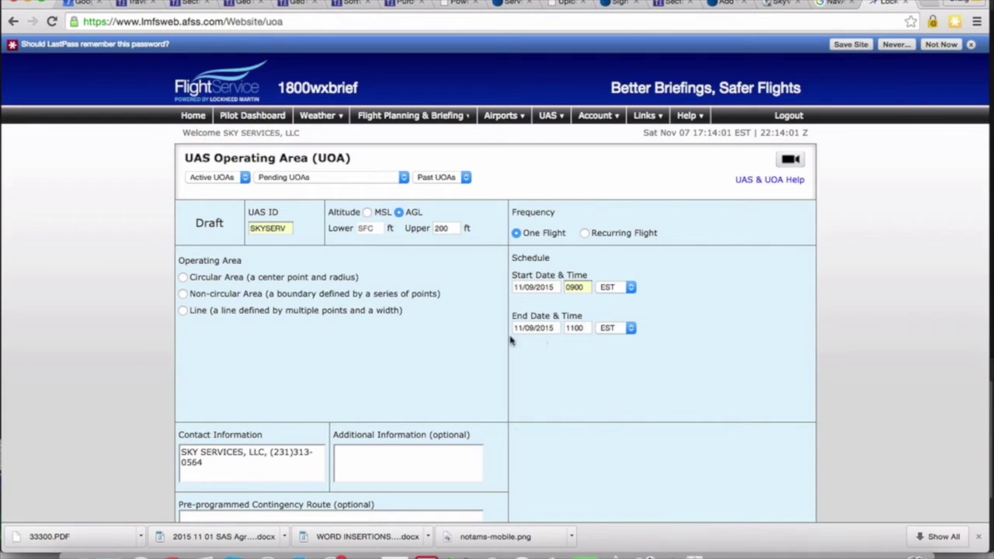
scroll(296, 360, down, 1)
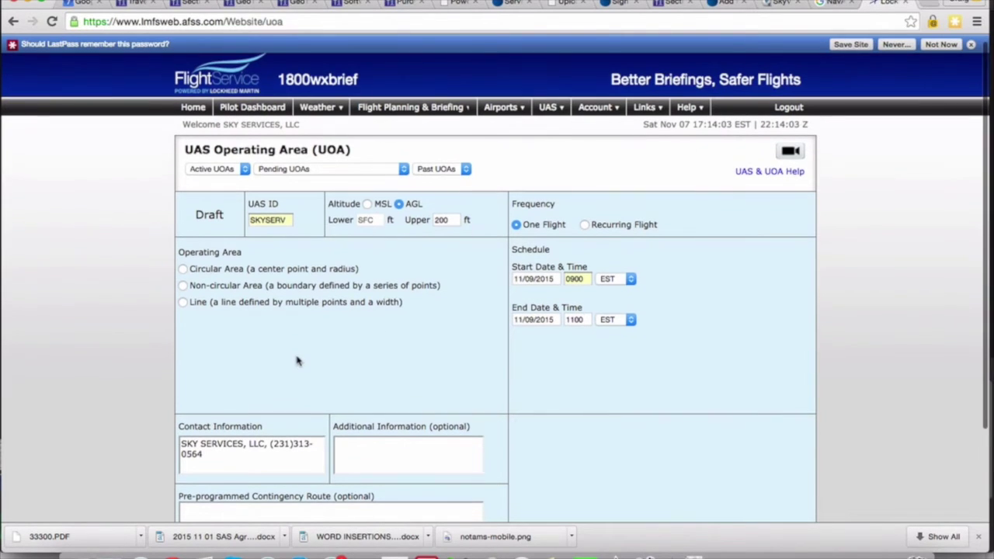
click(183, 269)
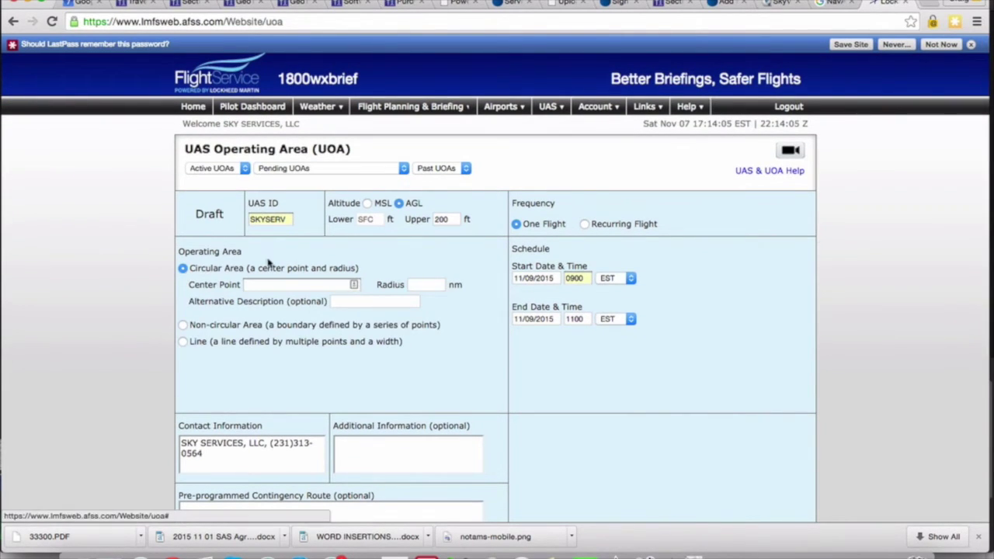
mouse_move(578, 118)
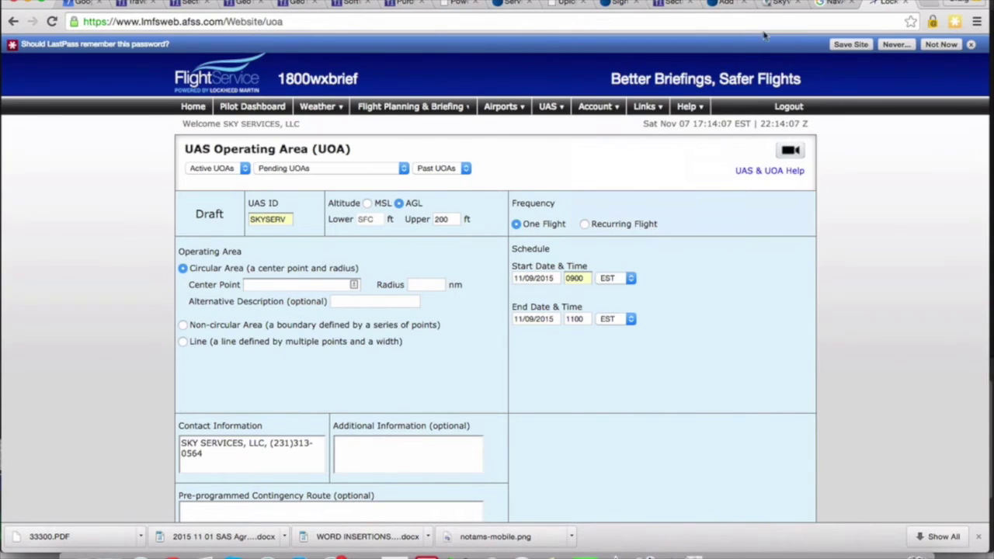
click(833, 4)
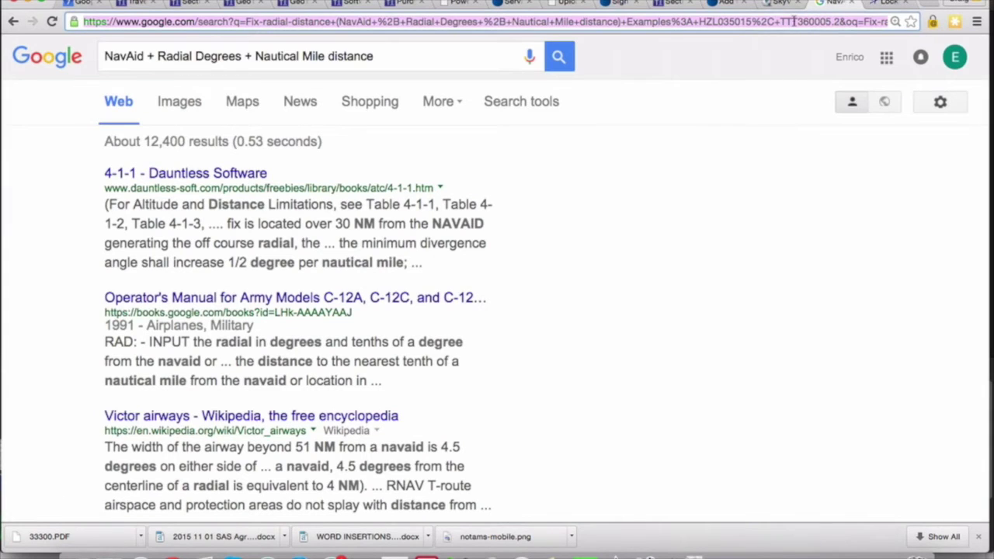
Search for 'google maps' and open Google Maps.
key(super+l)
text(google maps)
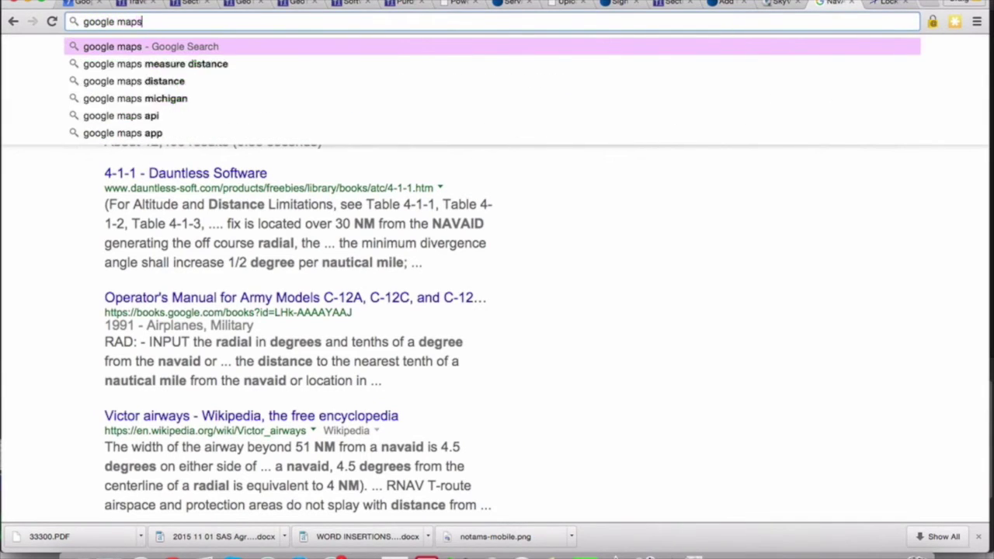
key(Return)
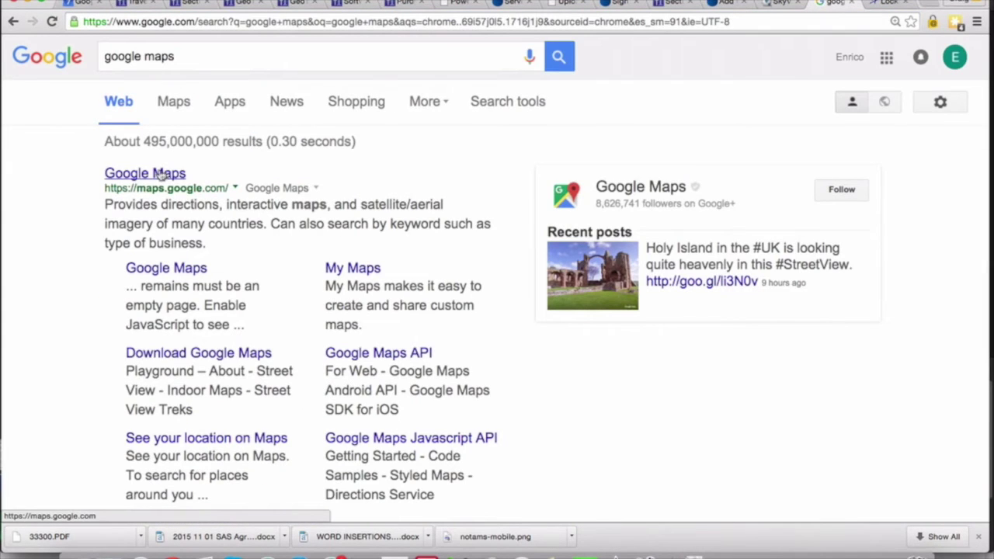
click(159, 174)
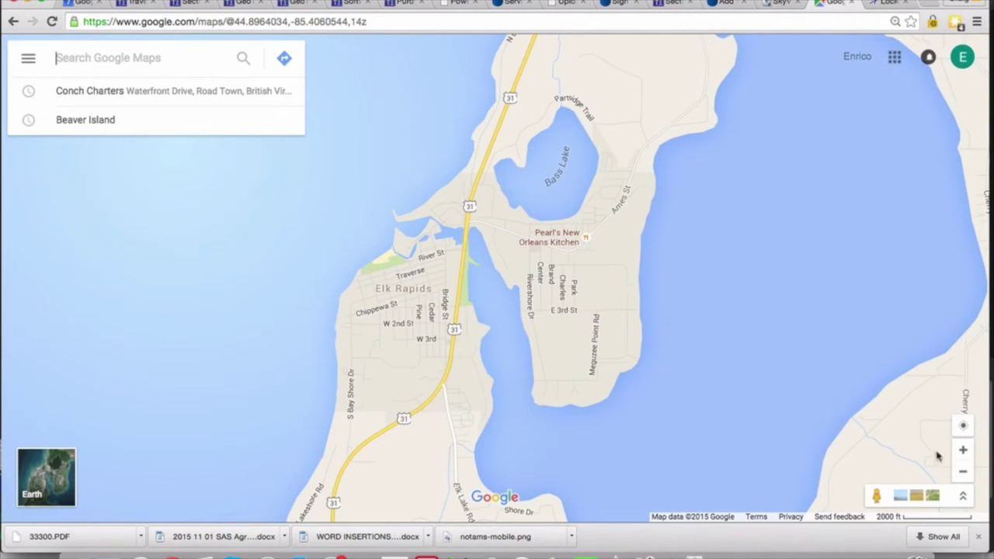
Mark a spot near Elk Rapids and copy its coordinates 44°53'28.7"N 85°23'36.7"W.
click(963, 474)
click(963, 474)
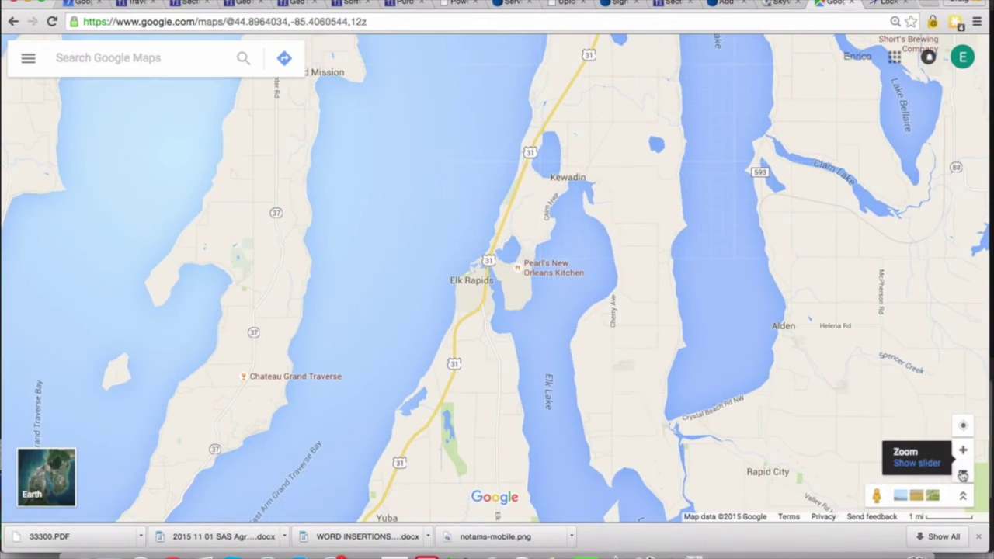
click(522, 296)
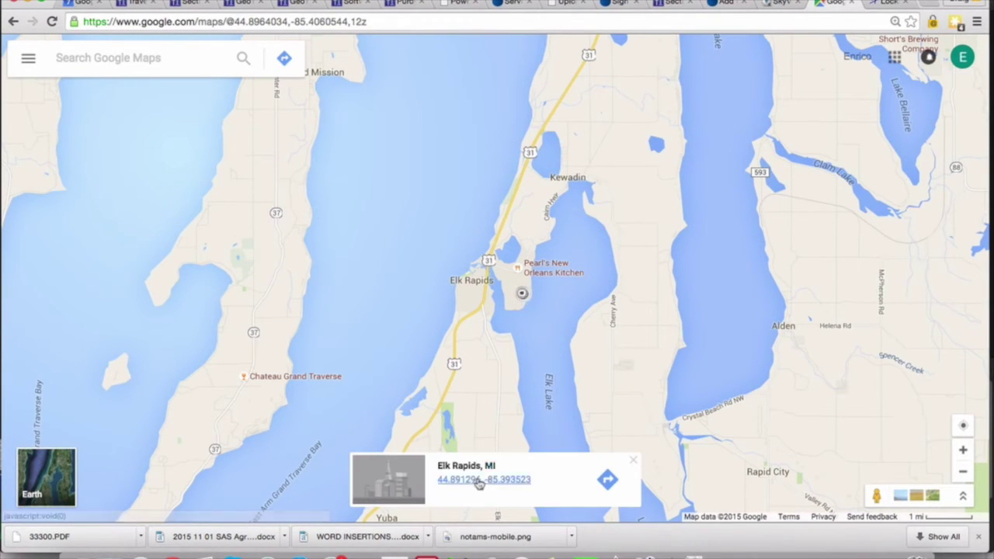
click(479, 482)
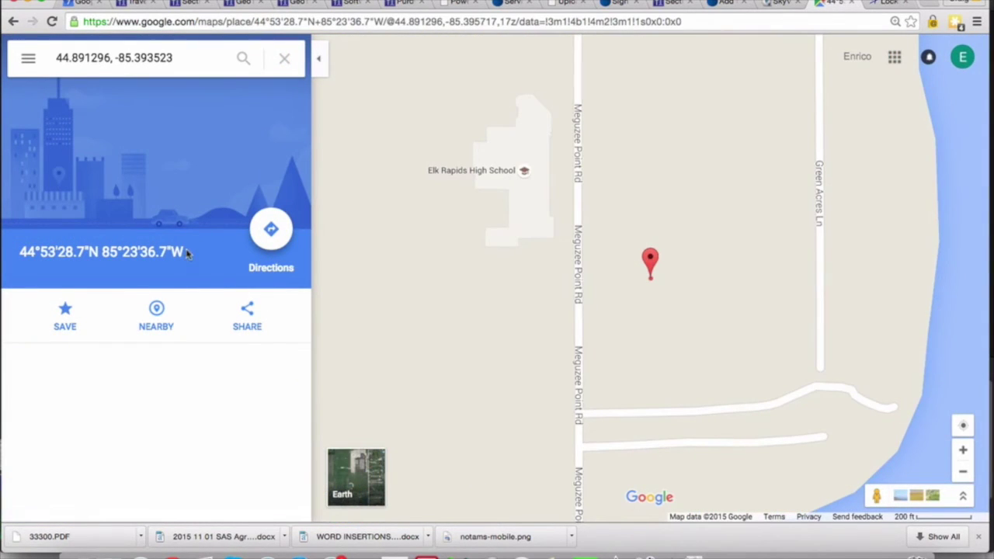
drag(186, 253, 15, 245)
key(super+c)
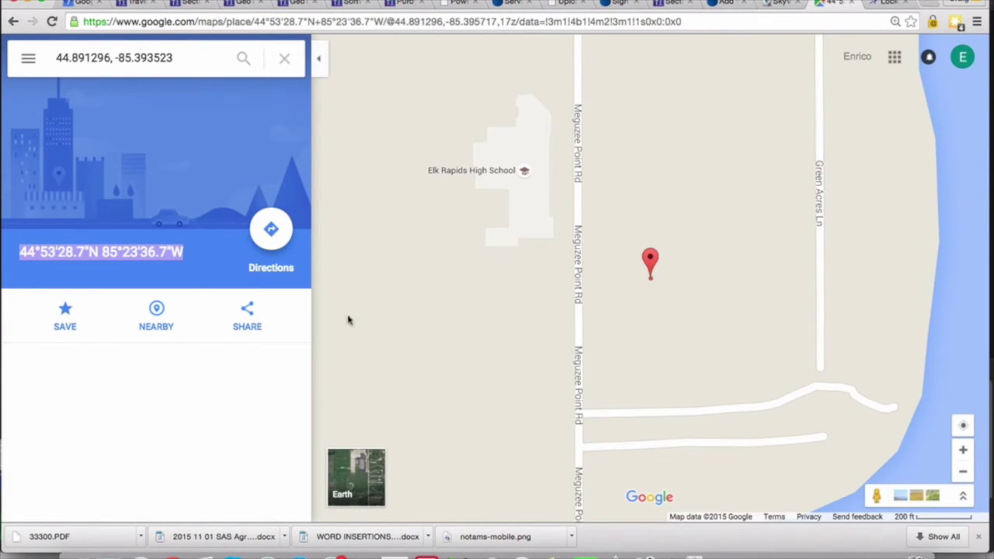
click(888, 4)
Paste the coordinates into Additional Information and enter the center latitude as 445328.7N/.
click(380, 449)
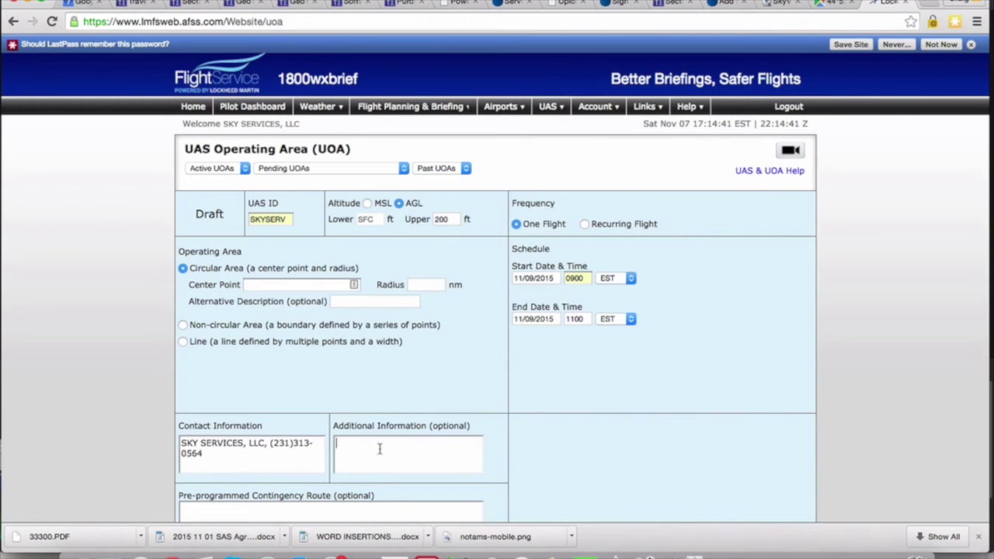
key(super+v)
drag(392, 443, 326, 443)
key(super+c)
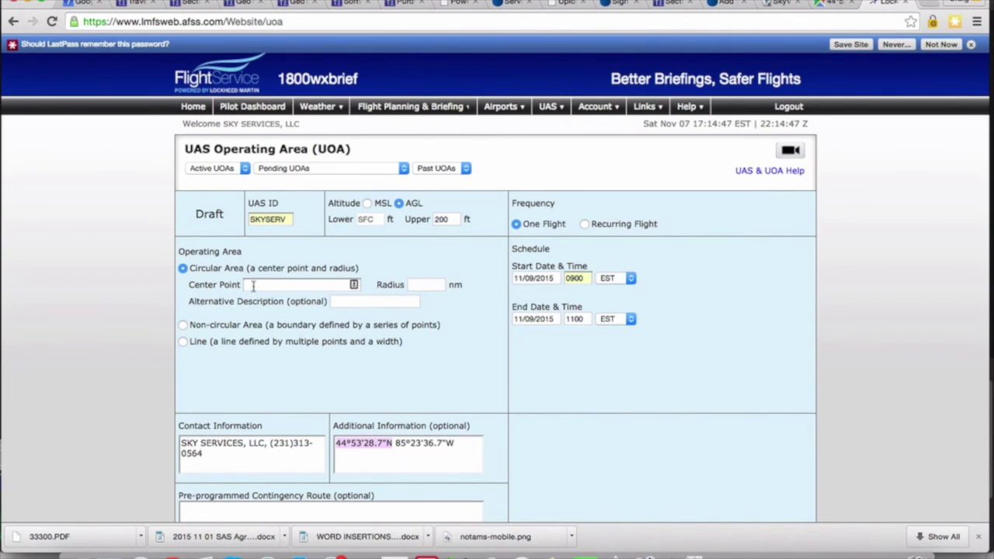
mouse_move(225, 287)
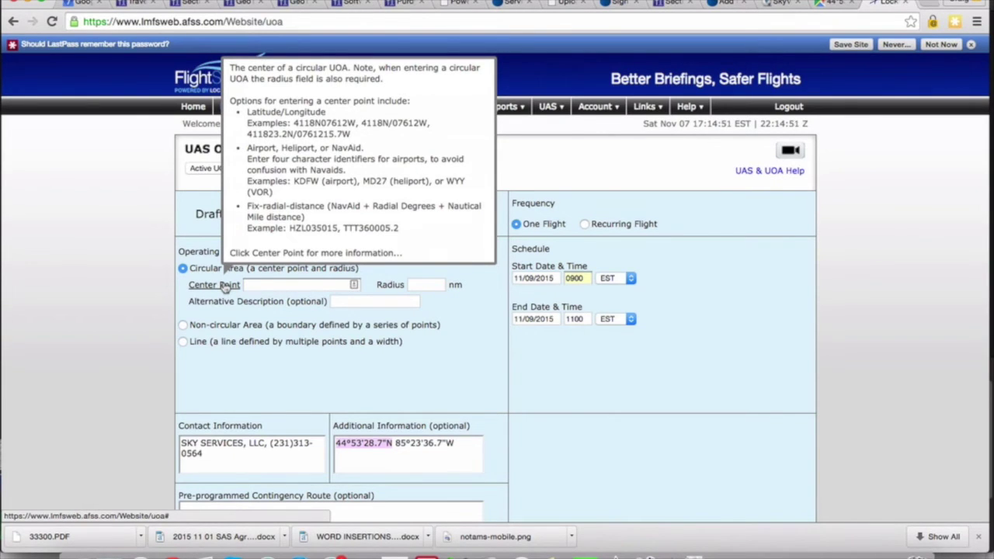
click(255, 285)
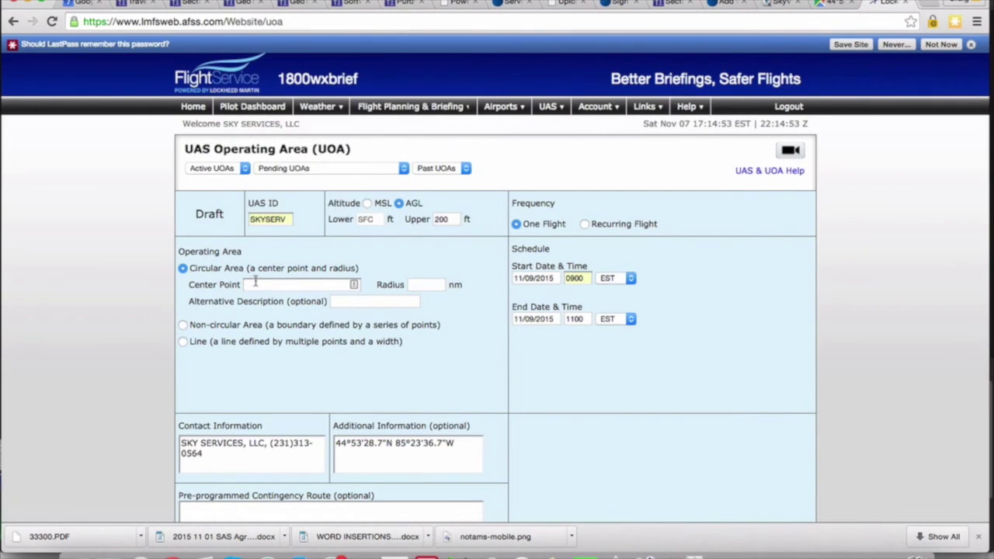
key(super+v)
click(268, 284)
key(BackSpace)
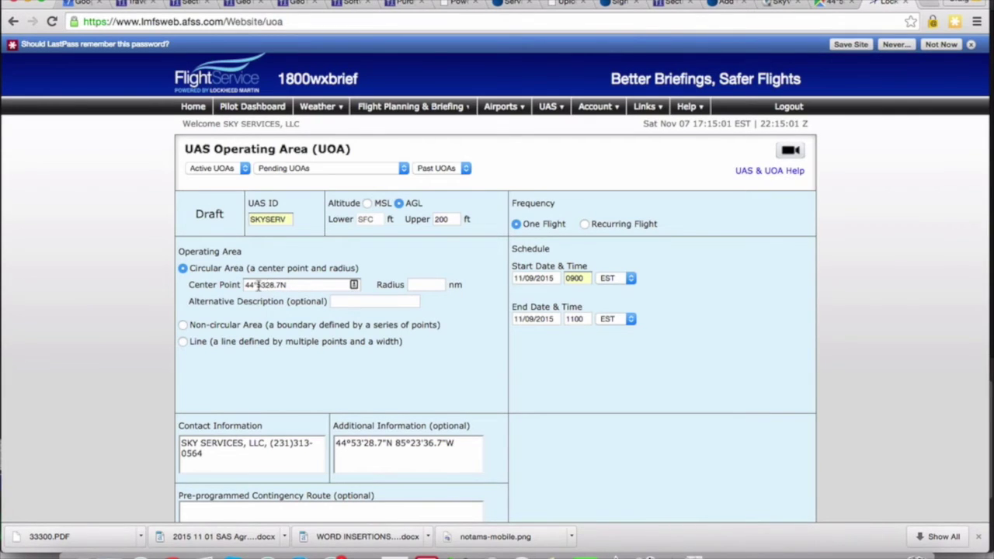
click(257, 285)
key(BackSpace)
click(288, 284)
text(/)
Append the longitude 852336.7W to the center point, stripping its symbols.
drag(454, 443, 396, 443)
key(super+c)
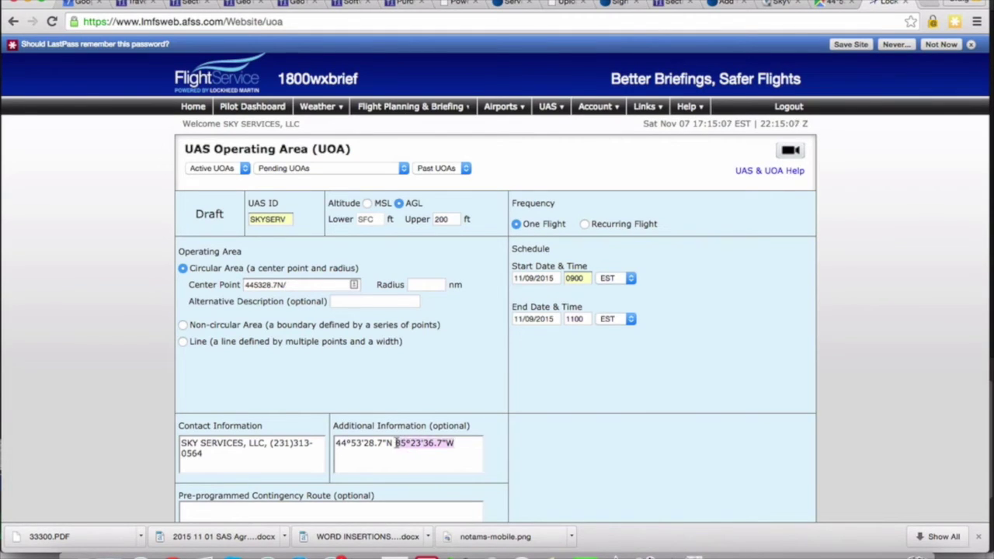
click(307, 285)
key(super+v)
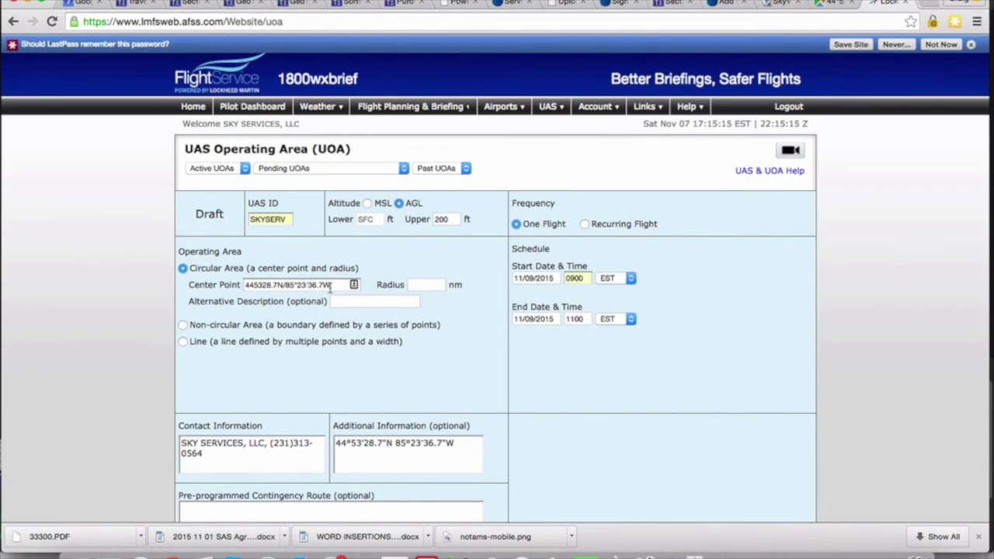
click(308, 285)
key(BackSpace)
click(298, 285)
key(BackSpace)
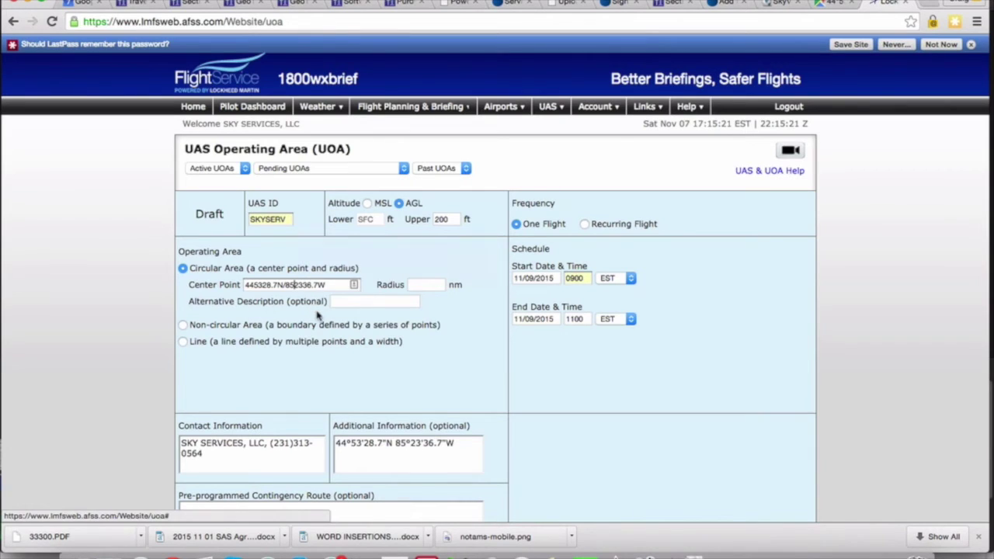
Set the circular area radius to .5 nm.
scroll(316, 314, down, 1)
scroll(318, 313, down, 2)
click(417, 252)
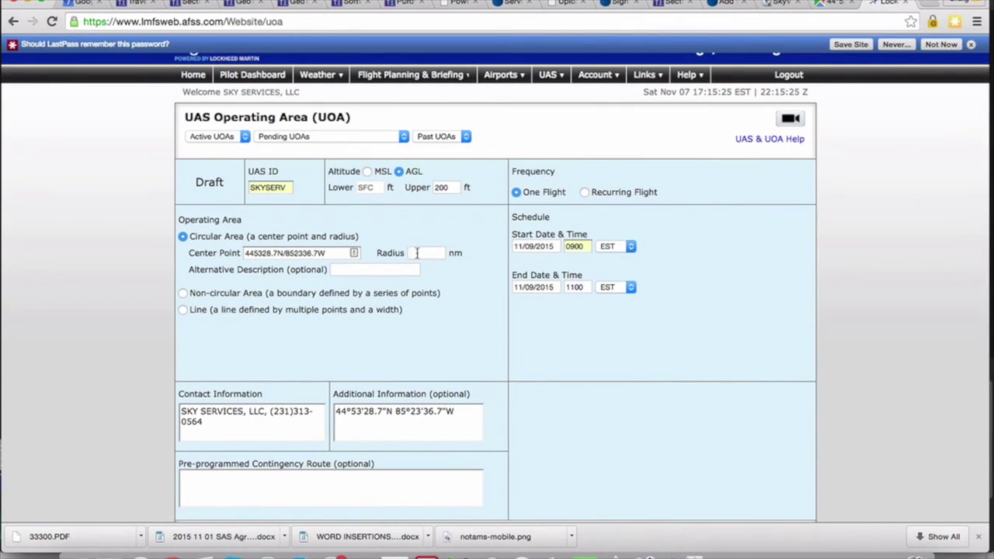
text(.)
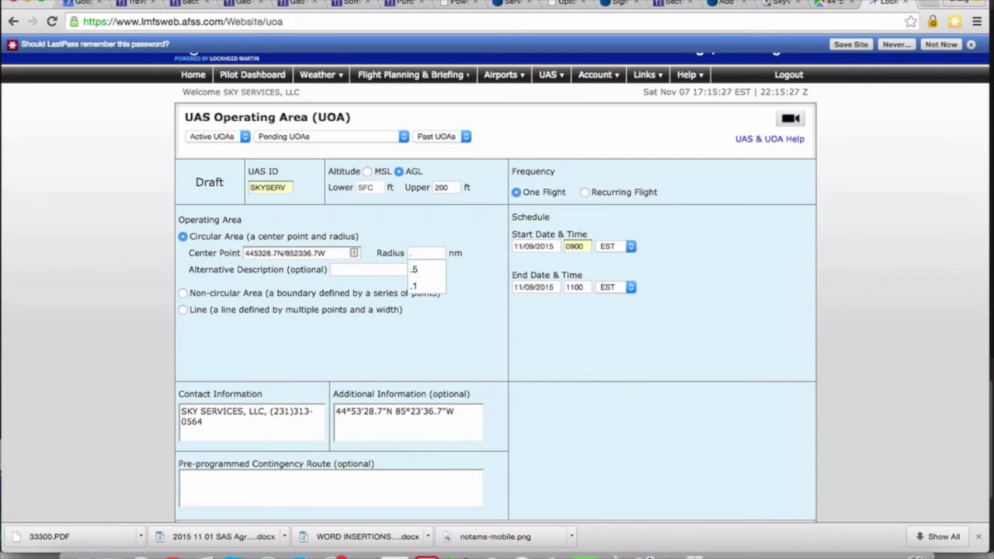
text(5)
click(432, 270)
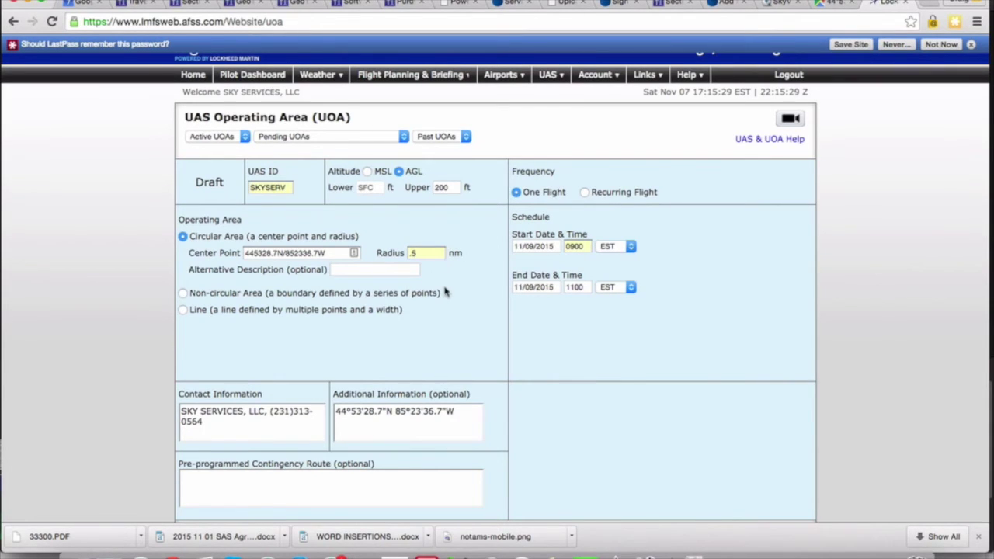
scroll(443, 288, down, 2)
scroll(445, 291, down, 1)
Enter RETURN TO HOME as the contingency route, submit, and go back from the denial page.
click(353, 442)
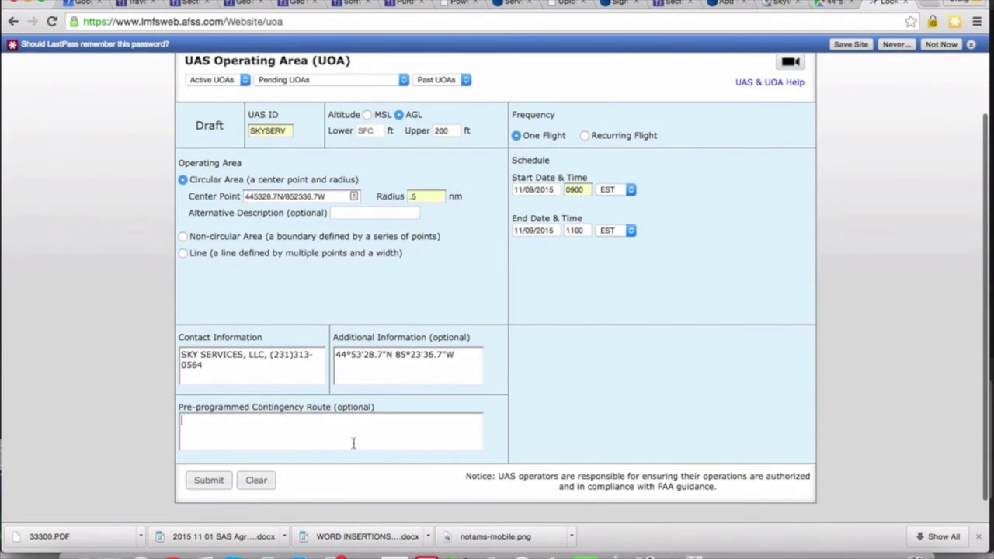
text(RETURN T)
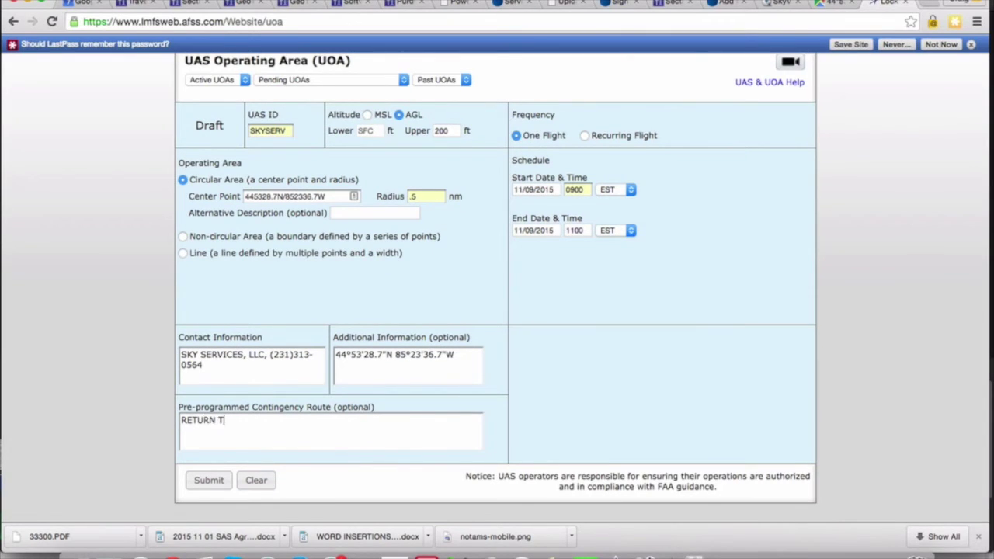
text(O HOME)
click(208, 480)
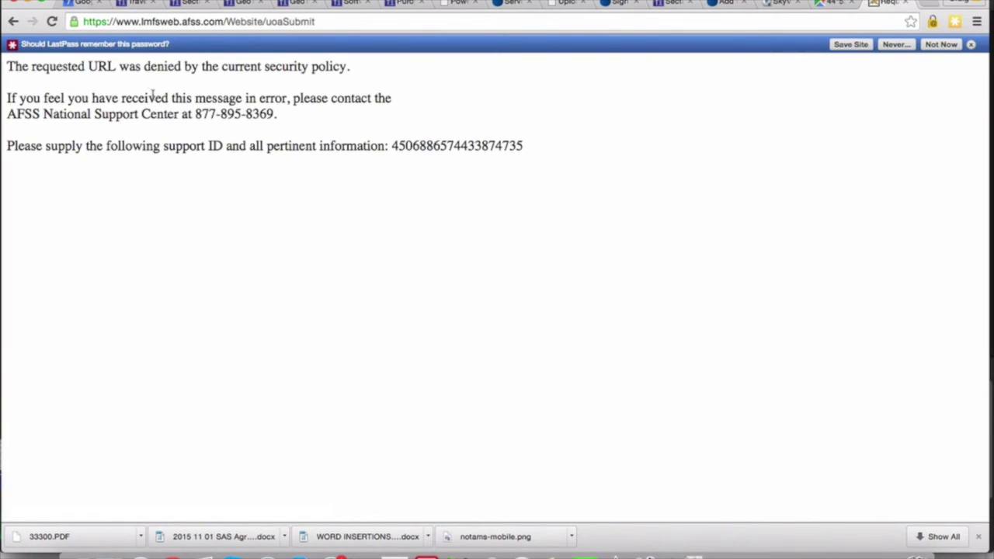
drag(8, 65, 381, 66)
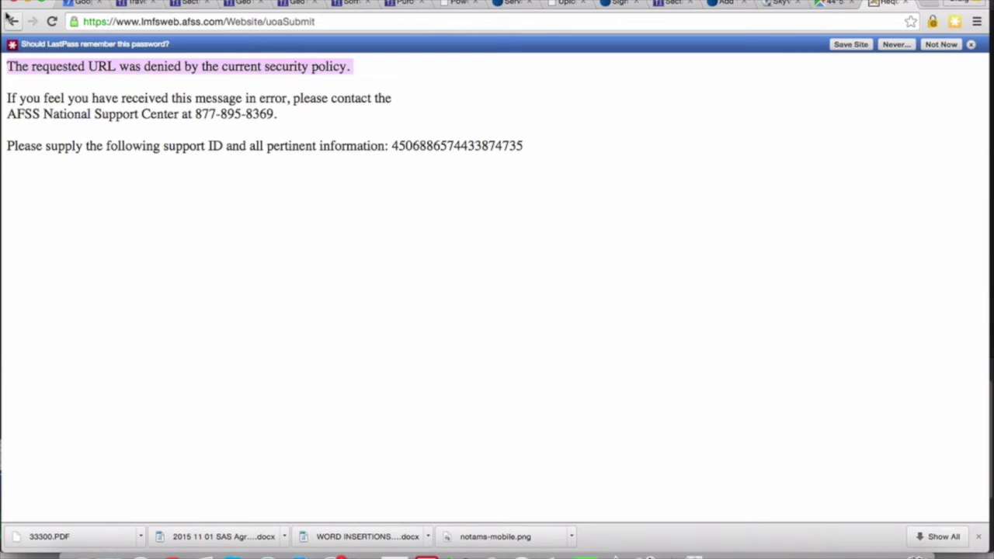
click(13, 21)
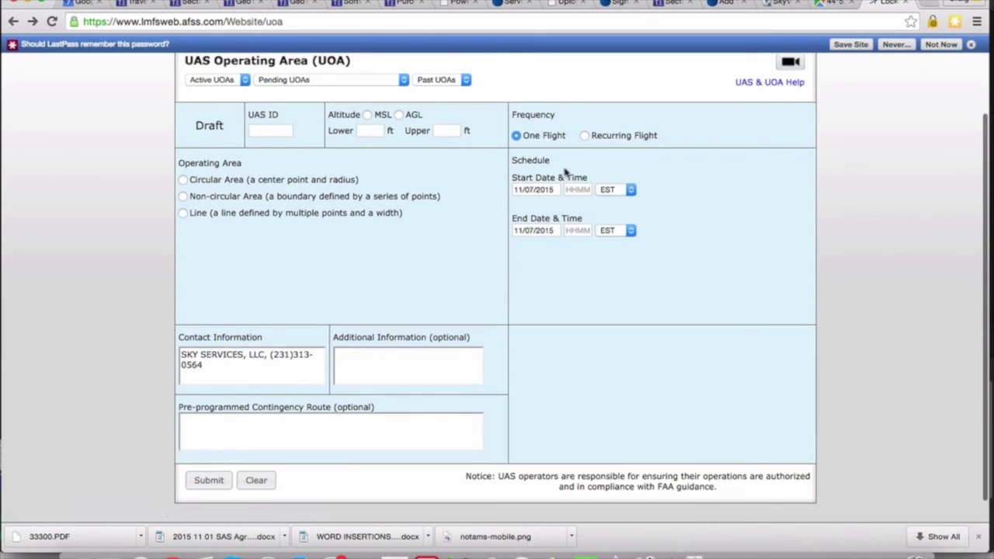
Zoom out and pan the map east to mark a spot near Rapid City, MI.
click(837, 4)
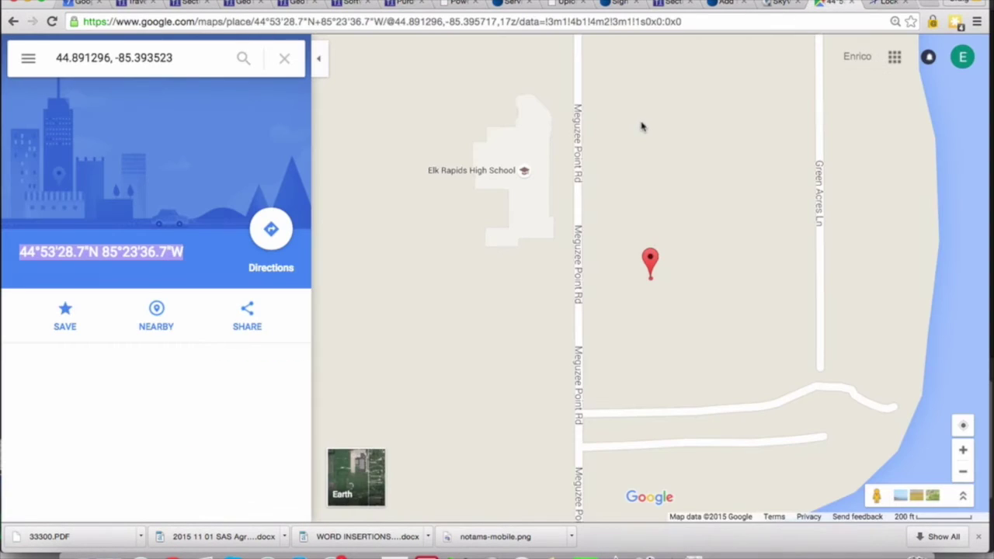
click(962, 474)
click(963, 474)
click(963, 474)
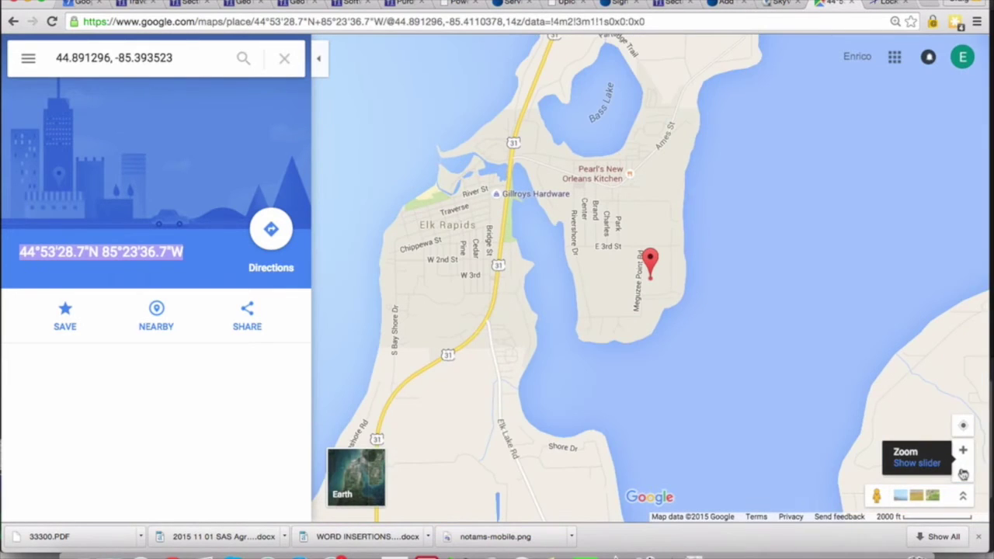
click(962, 475)
click(963, 474)
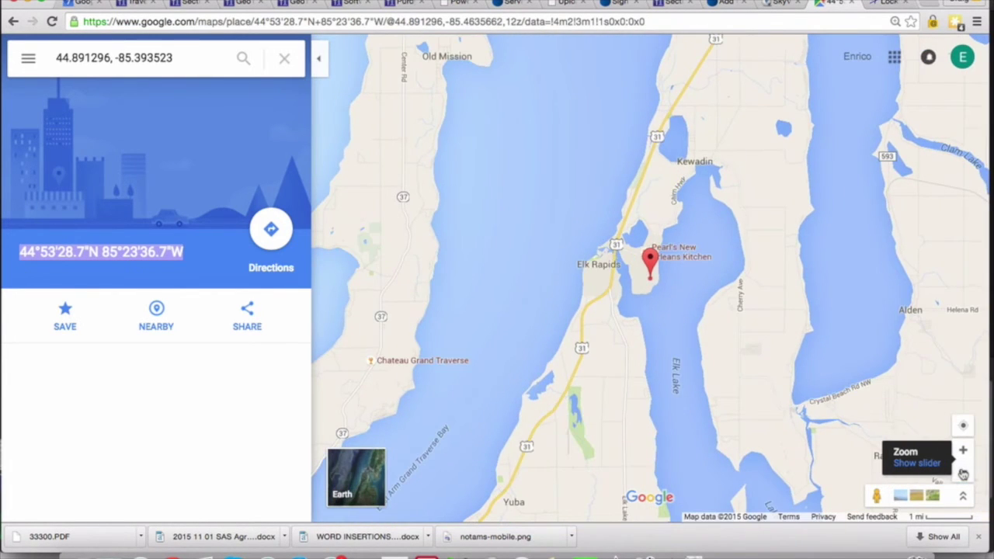
click(963, 474)
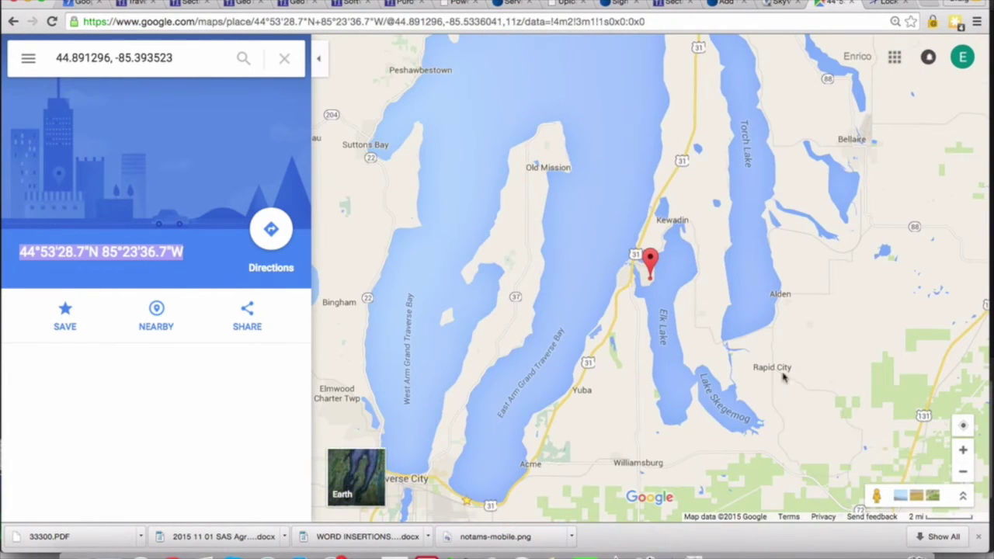
drag(821, 314, 717, 277)
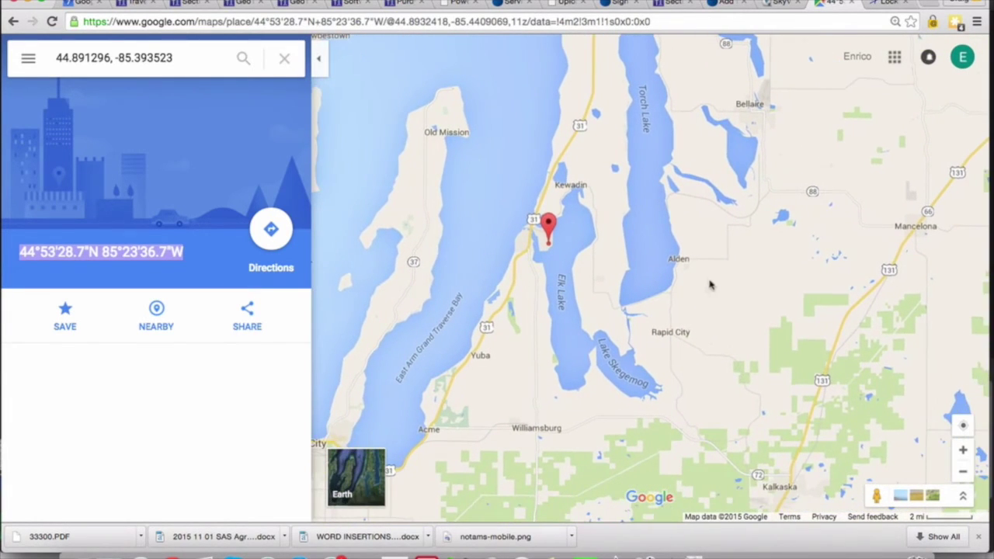
click(672, 323)
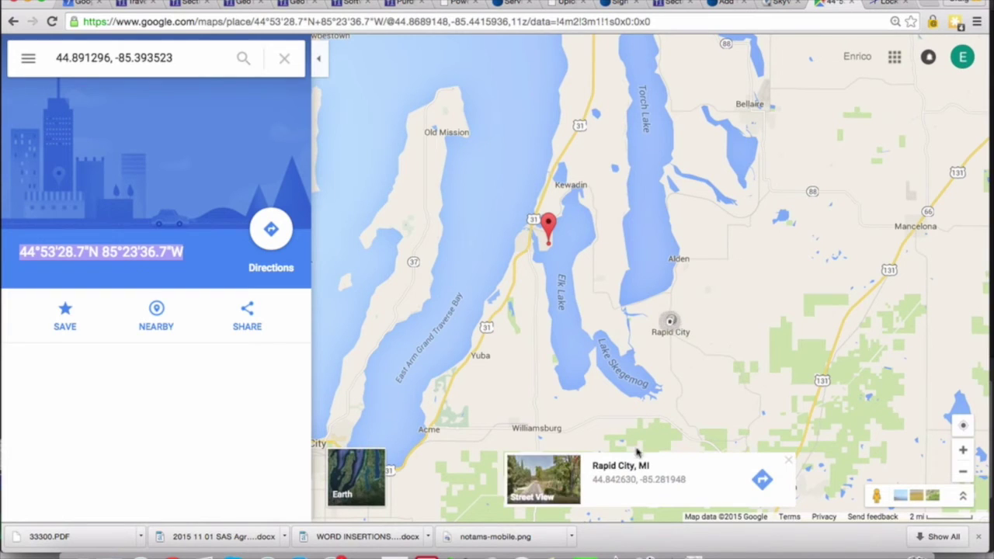
click(624, 480)
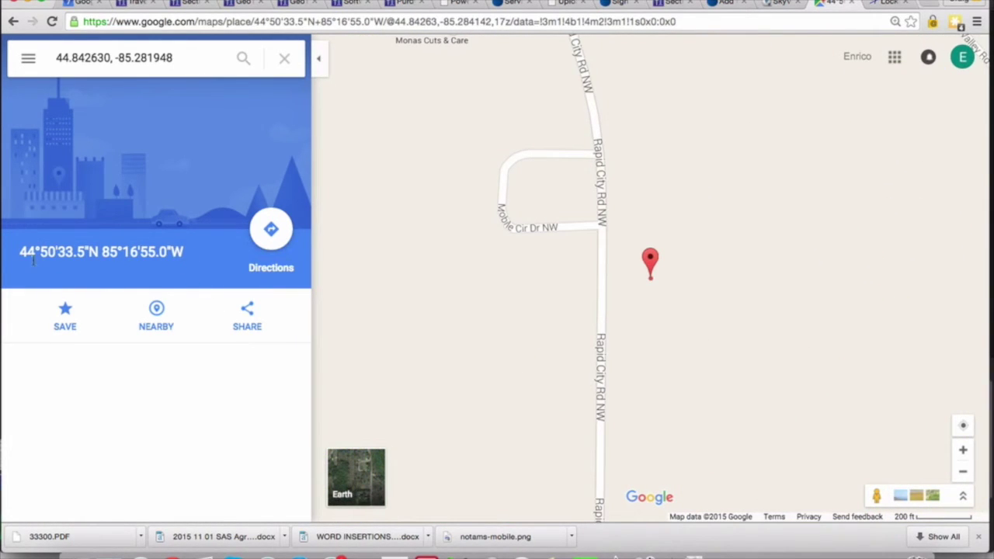
Copy the pin's coordinates 44°50'33.5"N 85°16'55.0"W and return to the UOA form.
drag(185, 256, 13, 254)
key(super+c)
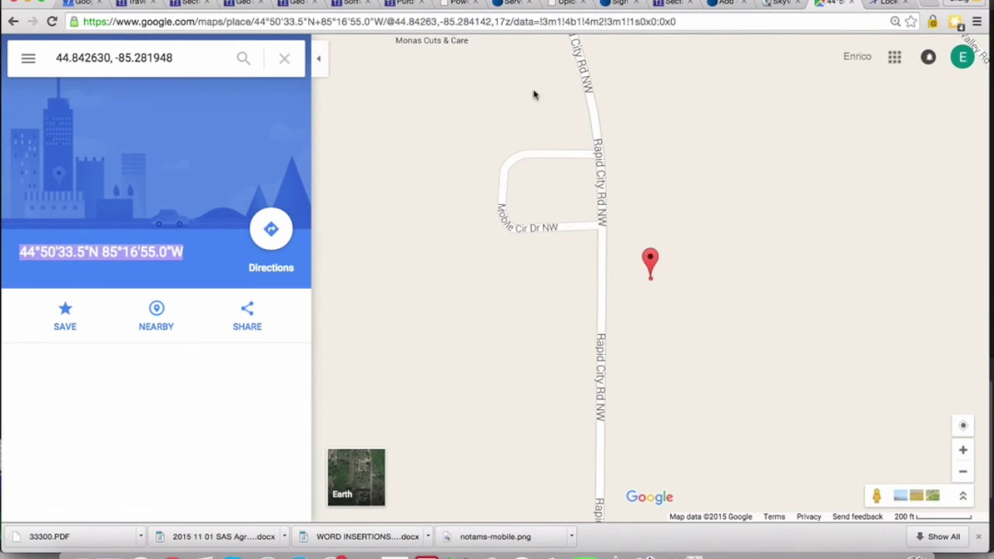
click(781, 6)
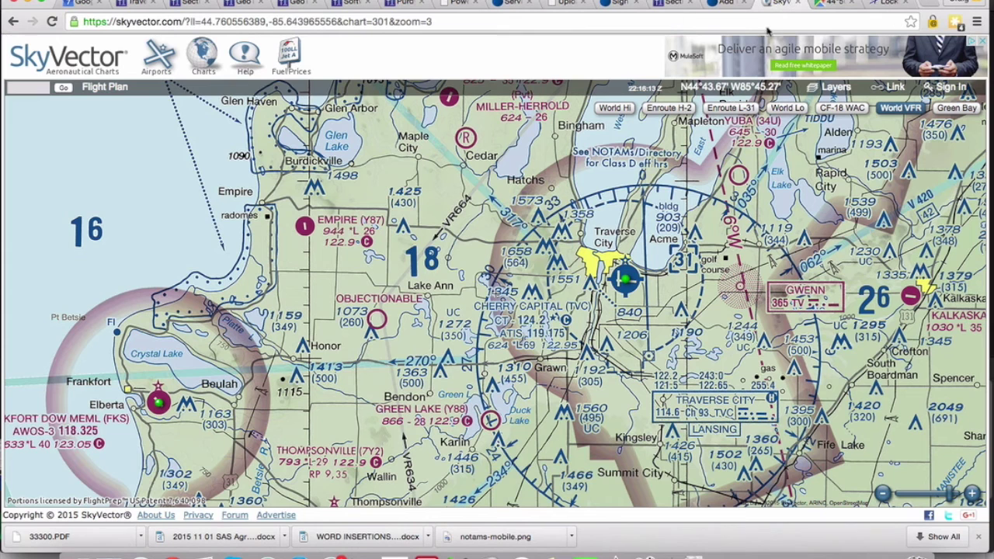
click(885, 4)
Paste the coordinates into Additional Information and reformat the latitude as 445033.5N/.
click(375, 363)
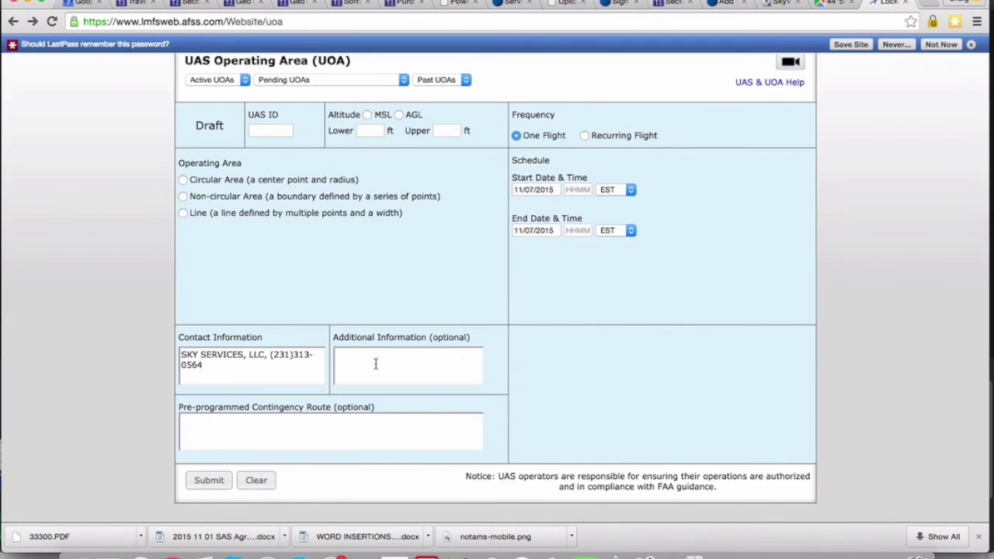
key(super+v)
click(352, 355)
key(BackSpace)
click(359, 355)
key(BackSpace)
click(380, 355)
key(BackSpace)
Reformat the longitude to 851655.0W, copy the result, and view the Circular Area explanation.
key(BackSpace)
text(/)
click(402, 355)
key(BackSpace)
click(409, 354)
key(BackSpace)
drag(438, 356, 316, 353)
key(super+c)
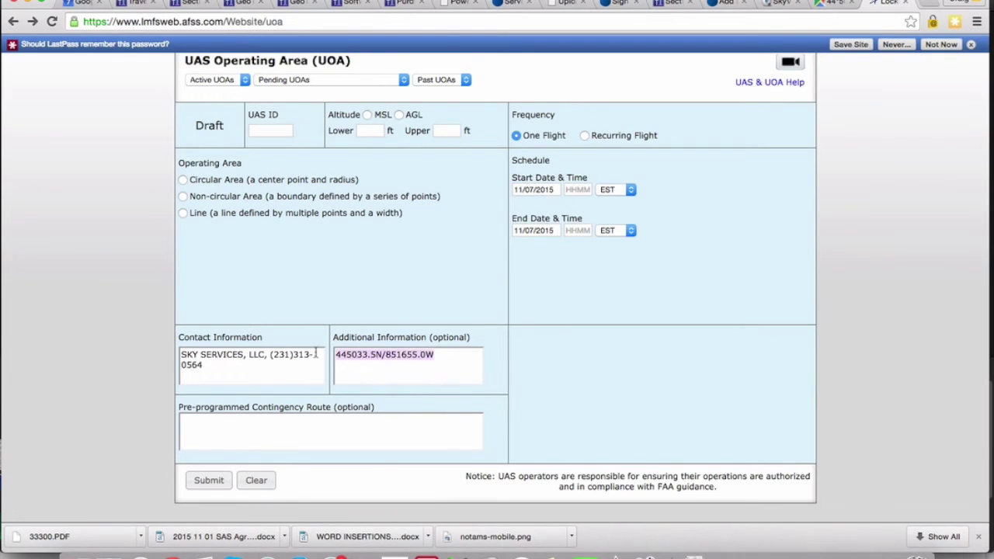
click(294, 181)
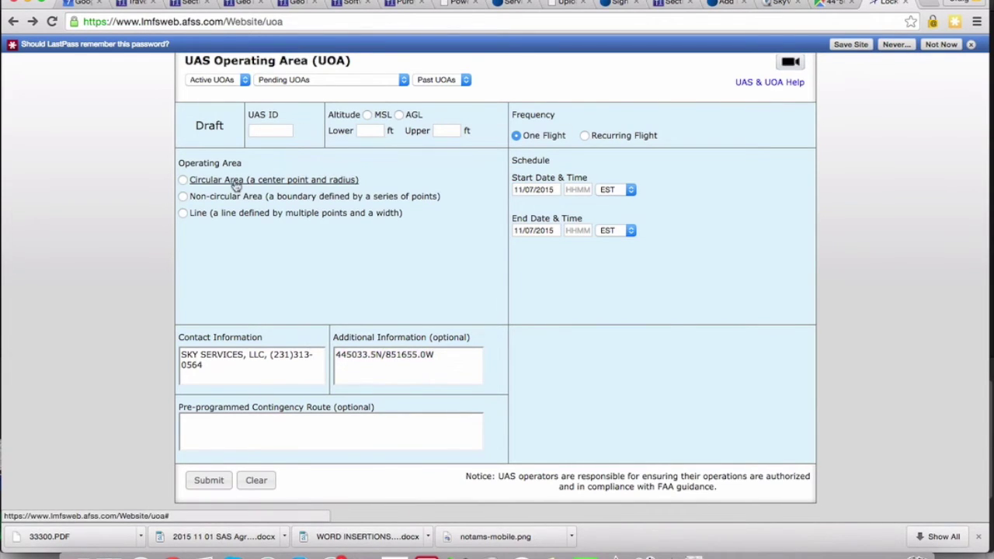
Choose a circular area centered at 445033.5N/851655.0W with a .5 nm radius.
click(182, 179)
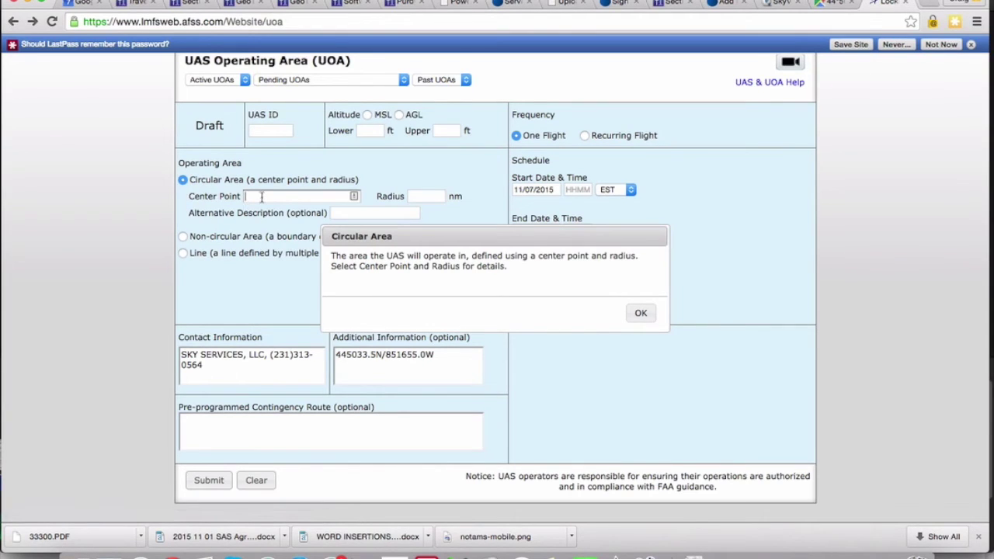
key(super+v)
click(417, 195)
click(414, 208)
click(638, 313)
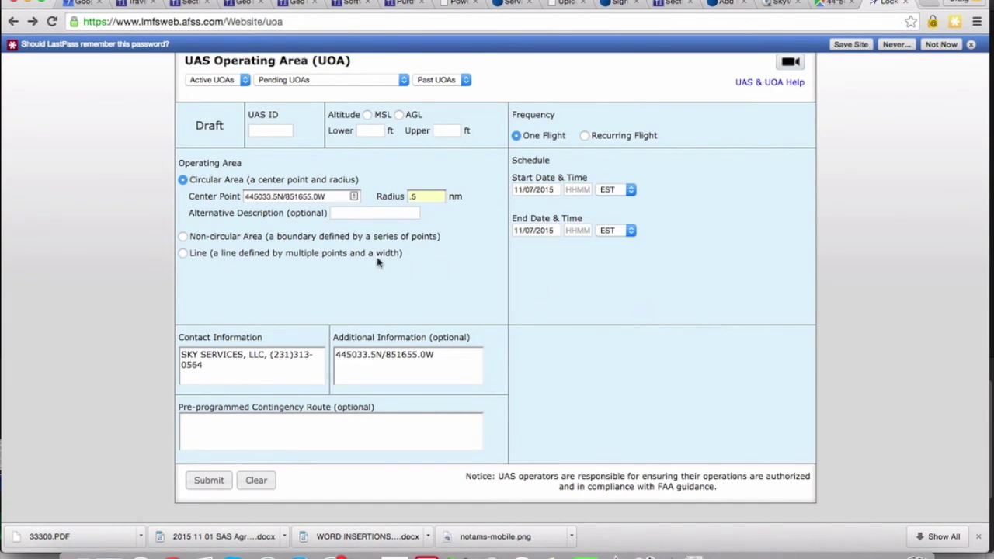
Schedule the area for 11/09/2015 0900–1000 and submit the request.
click(541, 190)
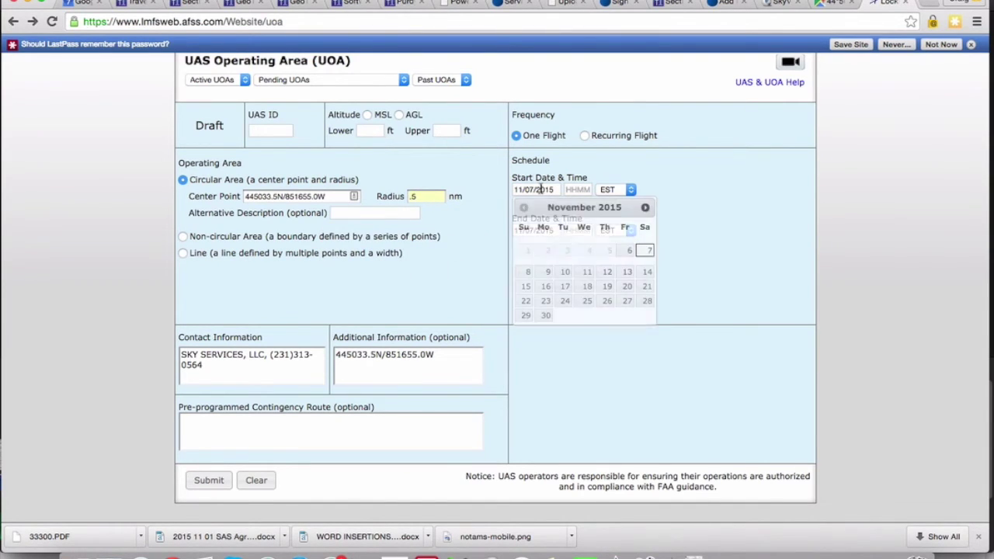
click(547, 271)
click(578, 190)
text(09)
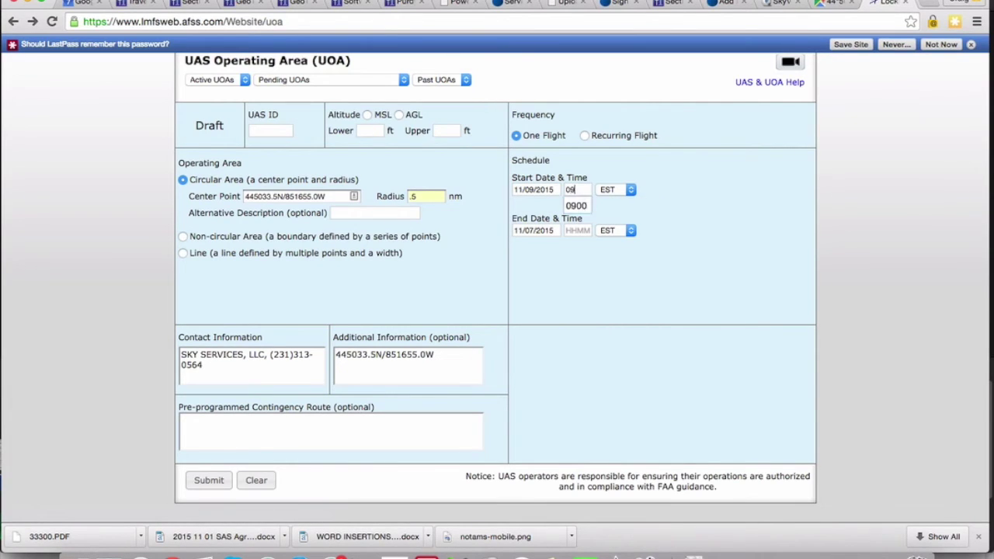
text(00)
click(576, 205)
click(575, 229)
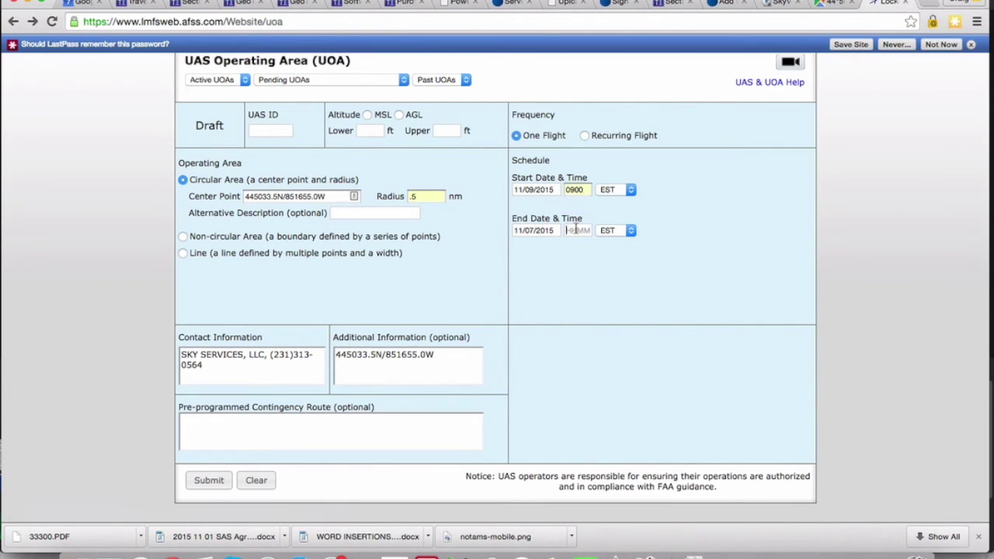
text(1000)
click(608, 263)
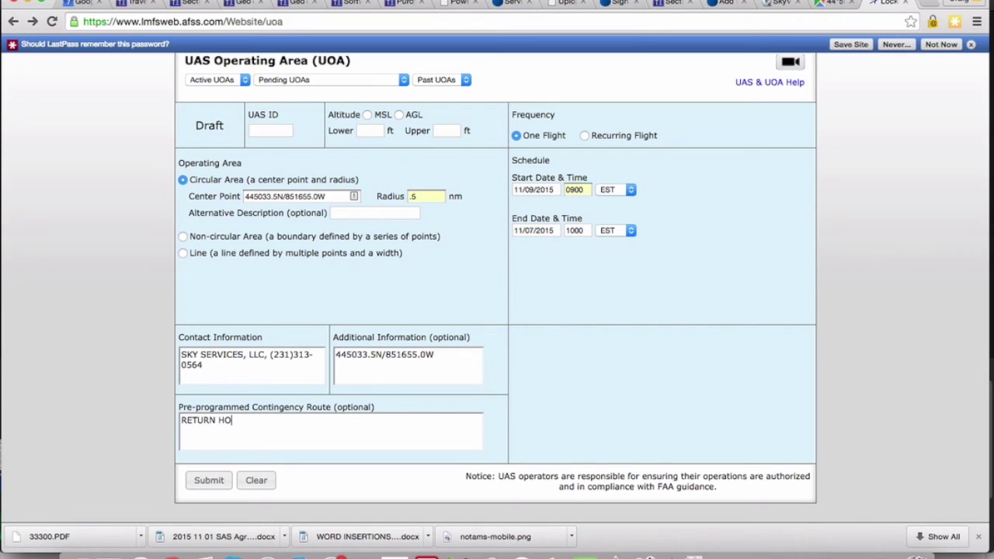
click(209, 481)
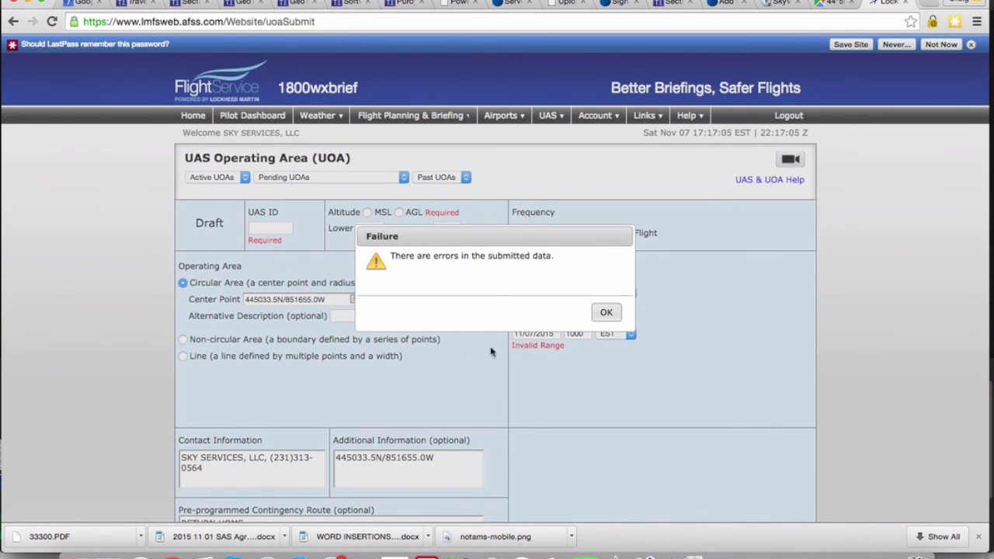
Dismiss the submission failure and set the end date to 11/09/2015.
click(604, 313)
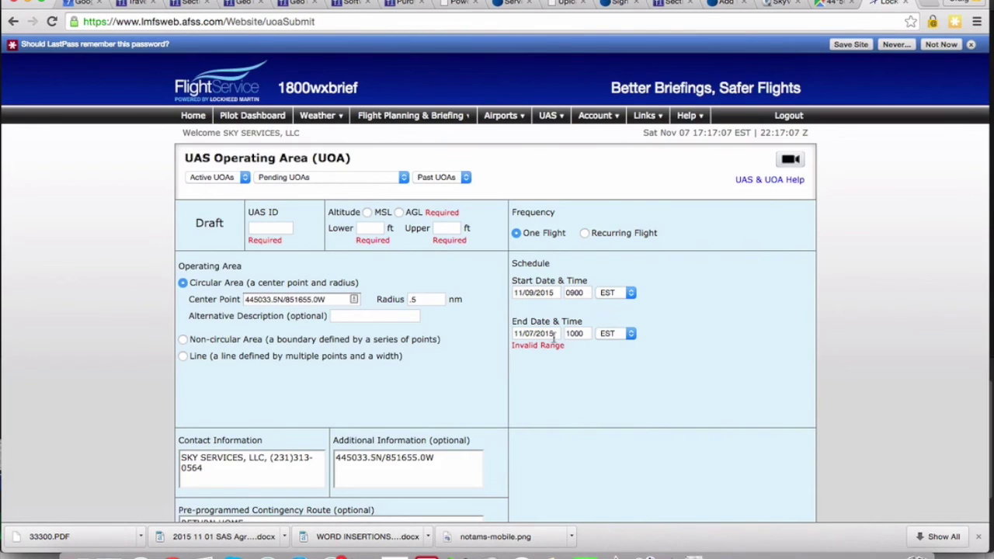
click(554, 334)
click(546, 416)
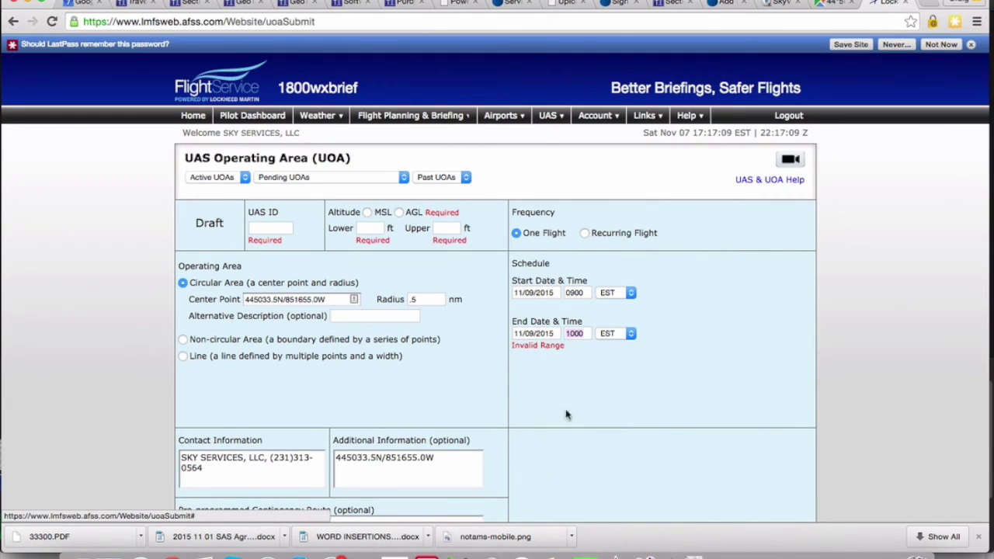
scroll(586, 410, down, 1)
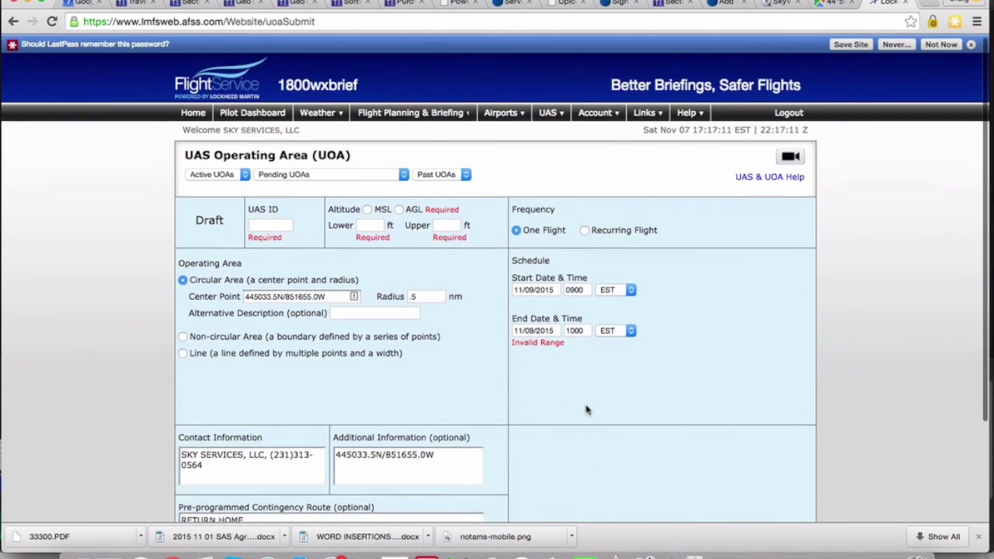
Fill the UAS ID with the saved value SKYSERV.
click(283, 221)
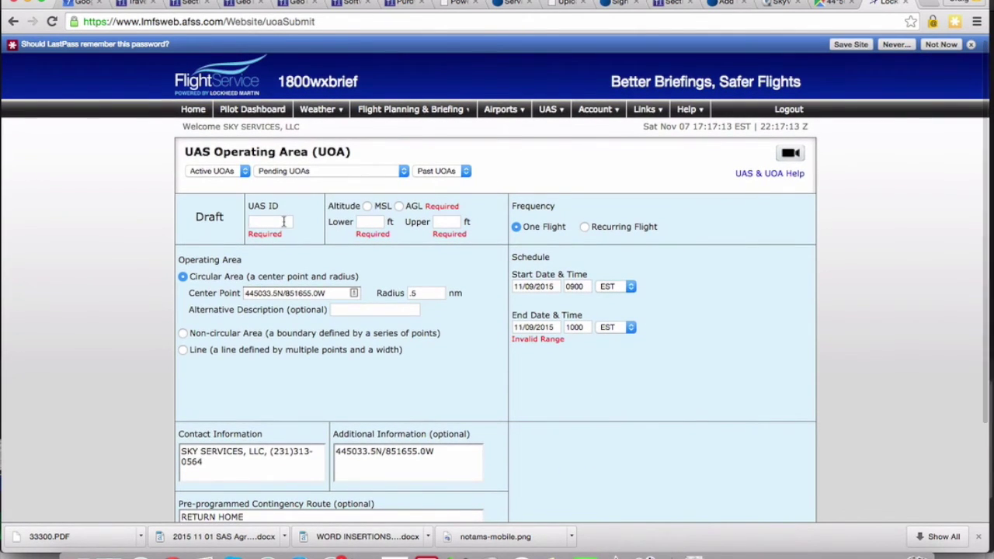
click(284, 222)
click(270, 254)
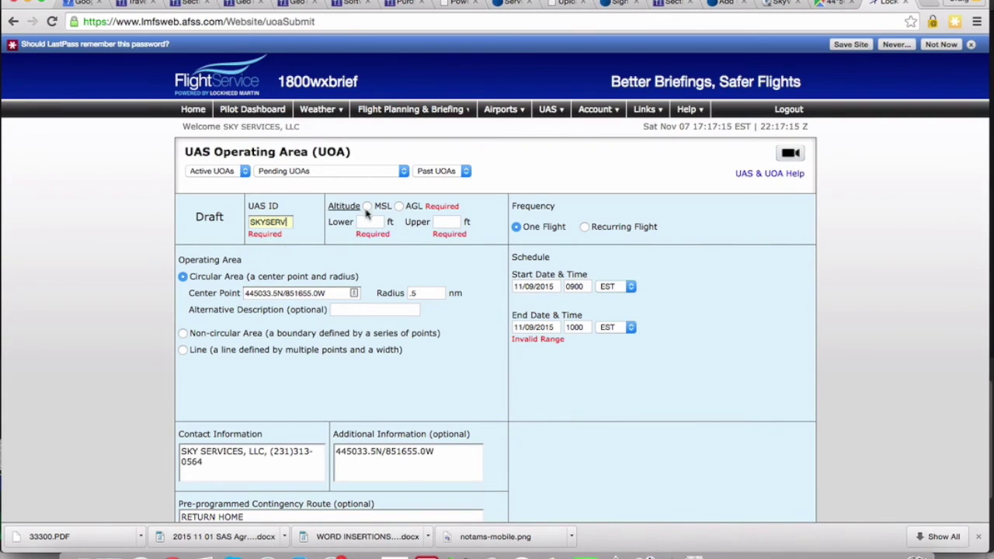
Set the altitude to AGL with a 200 ft upper limit and resubmit the form.
click(398, 206)
text(200)
click(441, 241)
scroll(455, 318, down, 3)
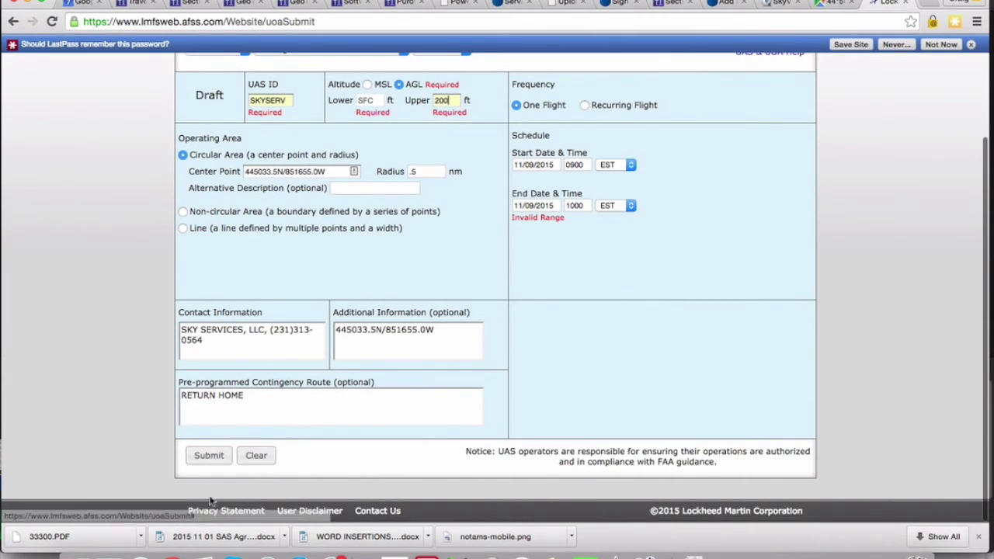
click(208, 455)
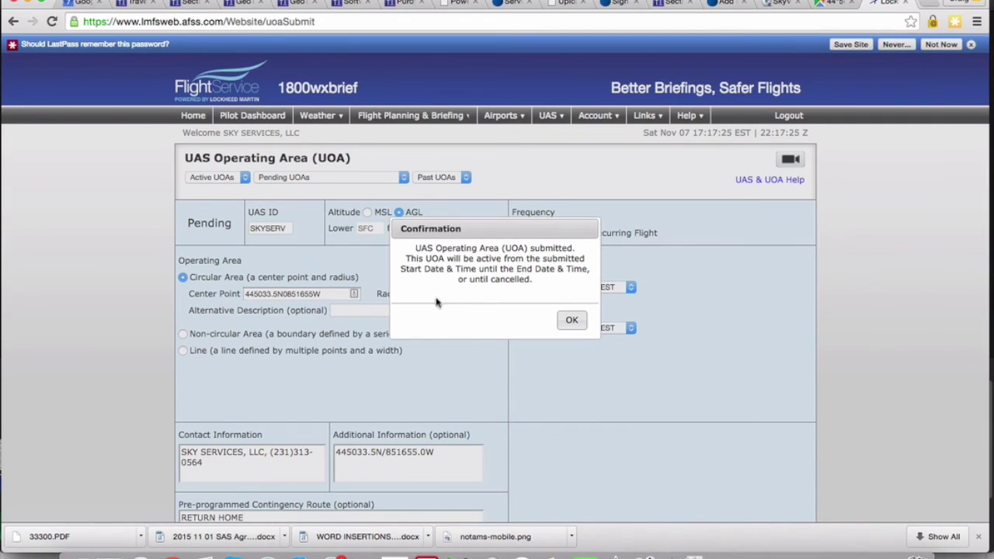
Close the submission confirmation, leaving the UOA in Pending status.
click(571, 320)
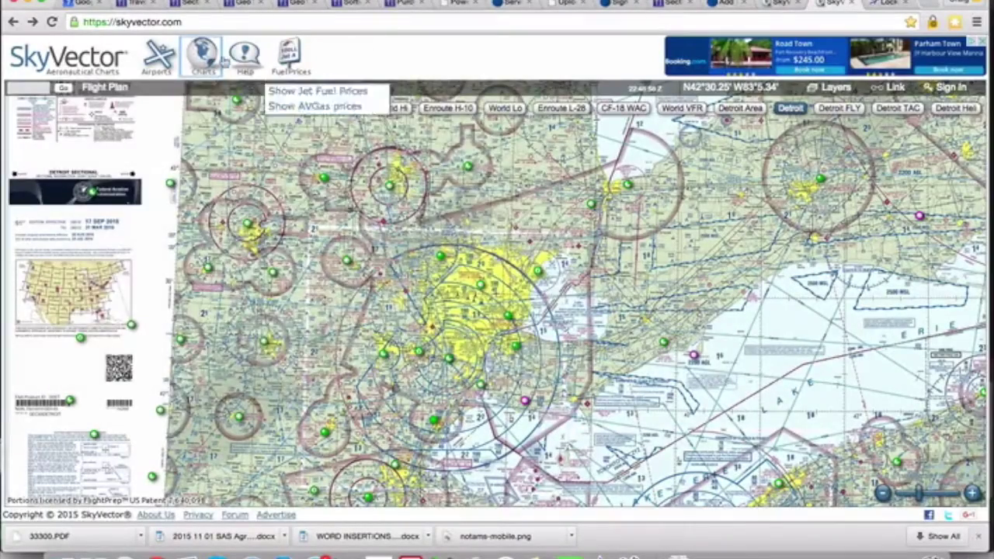
Switch to the Detroit sectional, pan to its legend margin, and zoom in three levels around Detroit.
mouse_move(206, 59)
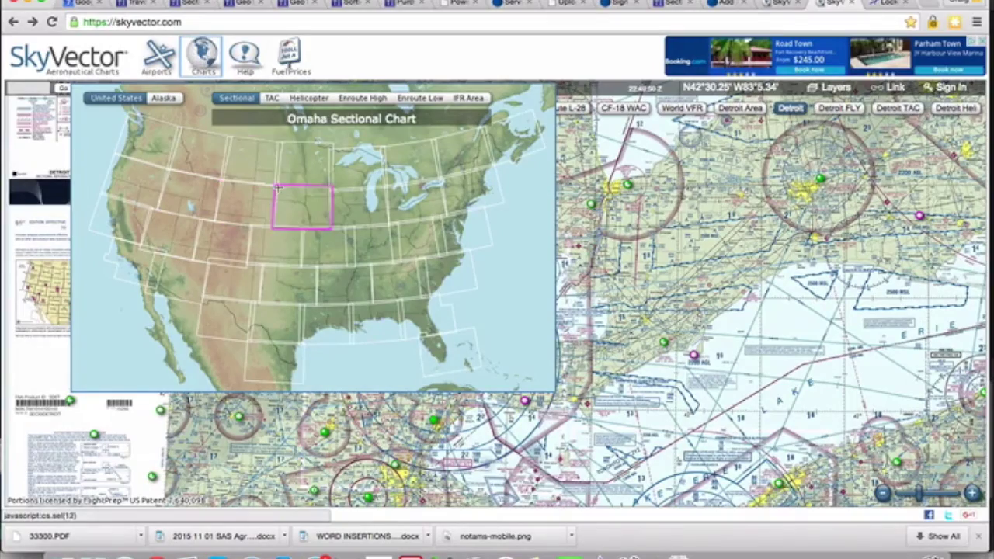
click(405, 206)
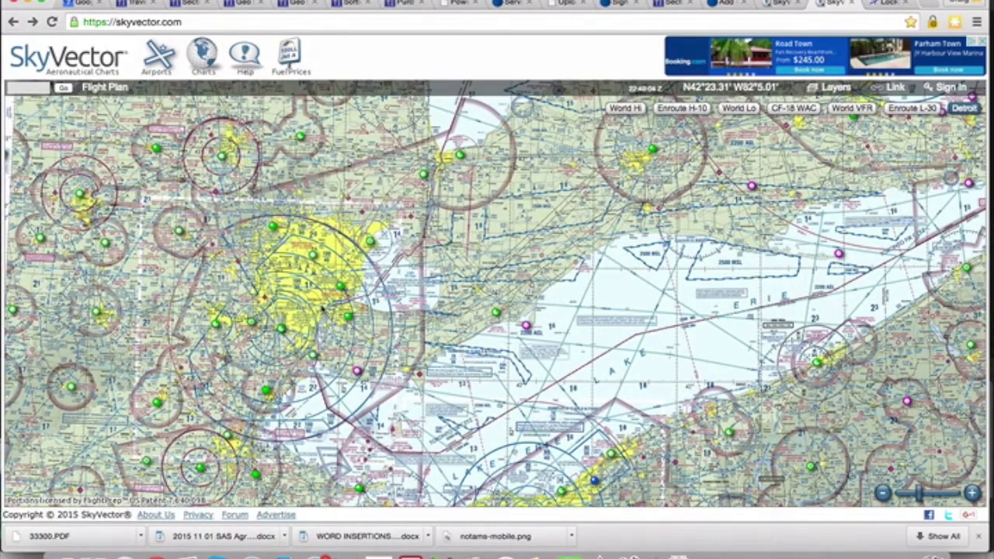
drag(326, 307, 438, 289)
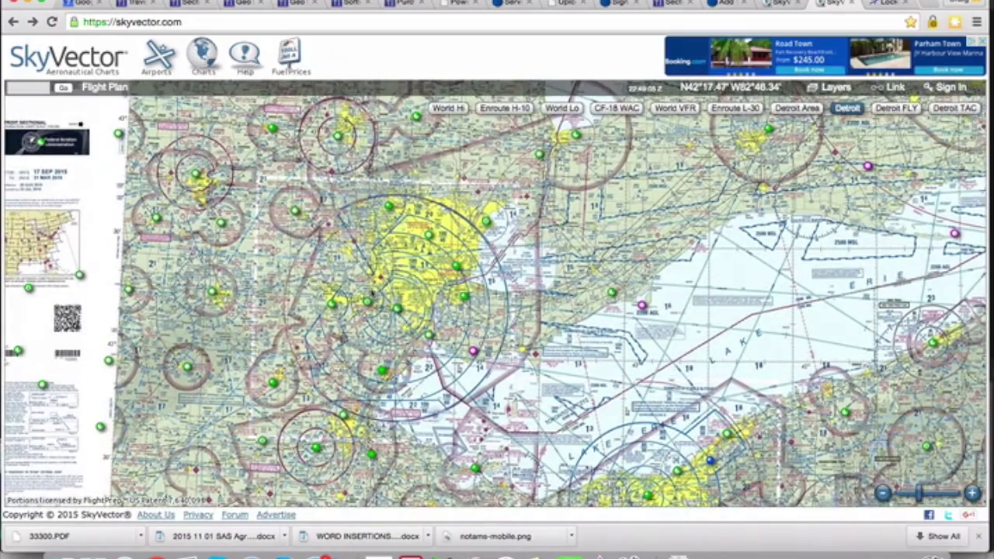
drag(371, 293, 450, 271)
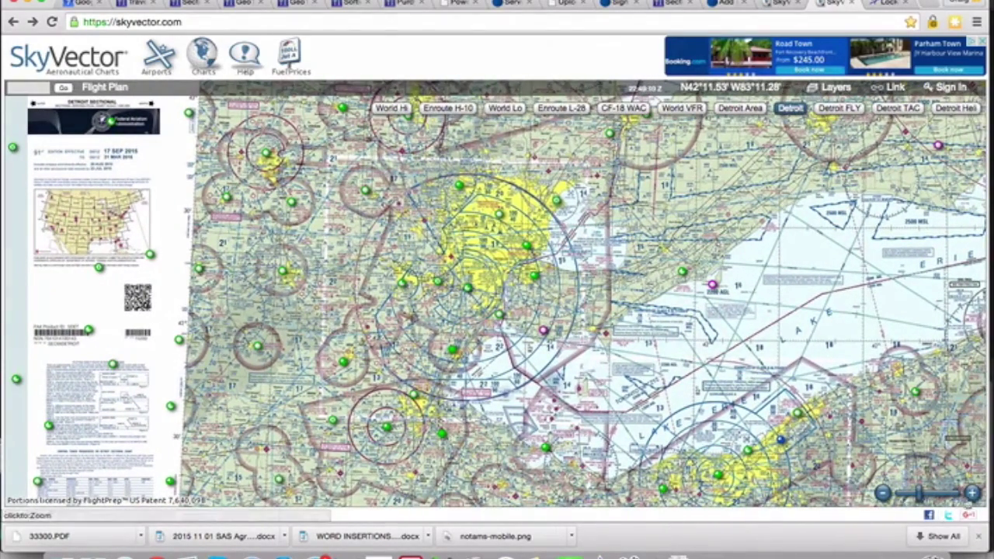
click(971, 494)
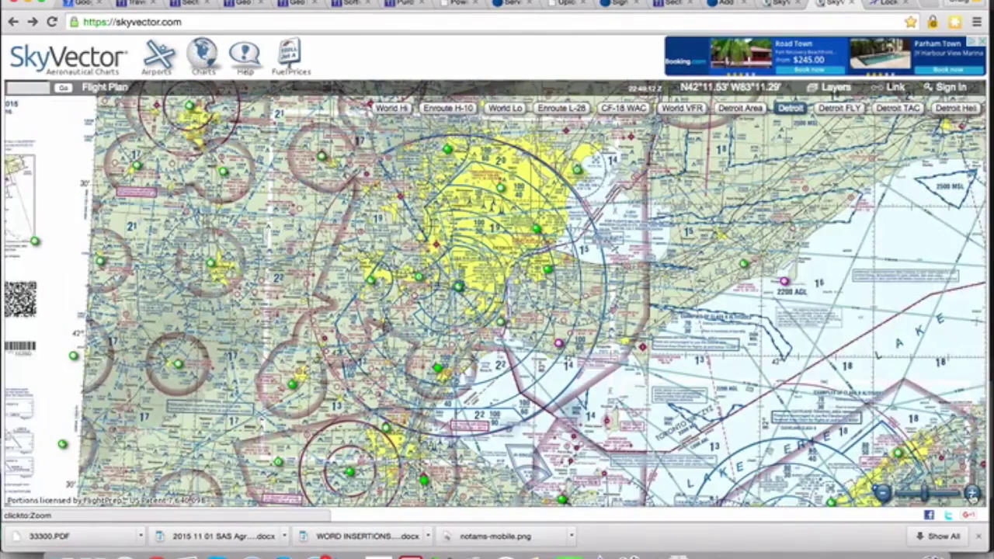
click(971, 494)
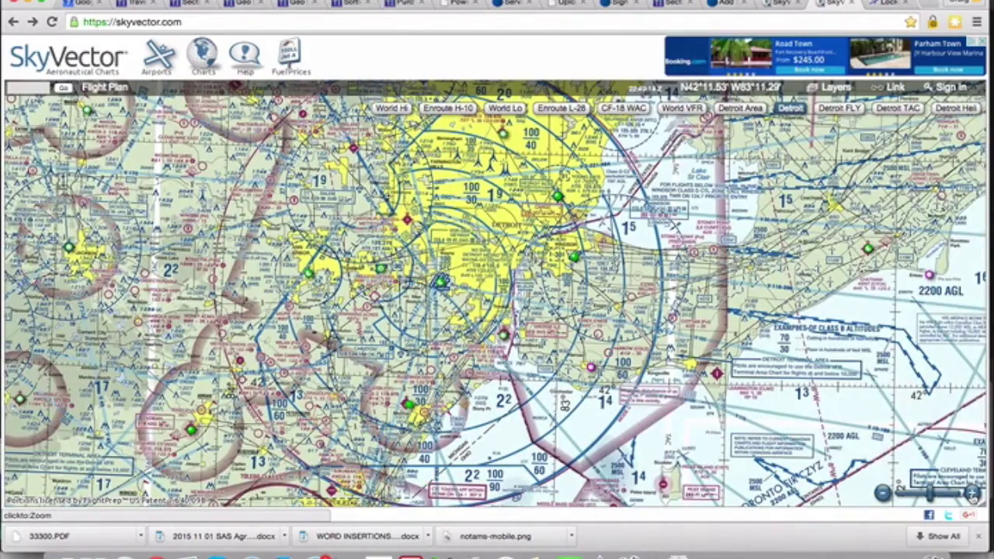
click(971, 495)
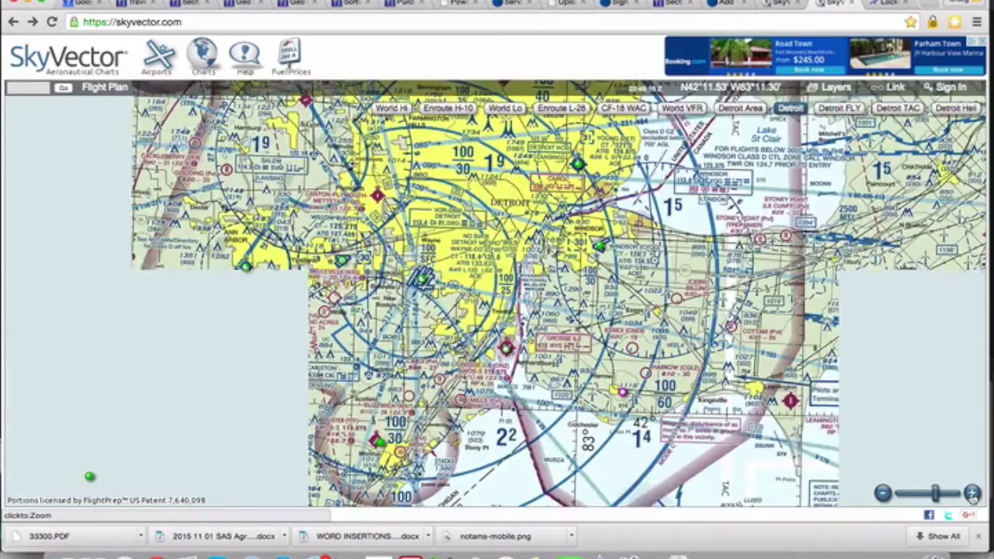
Centre Detroit Metro airport, view its details, start a KDTW flight plan, then close it.
drag(424, 281, 453, 301)
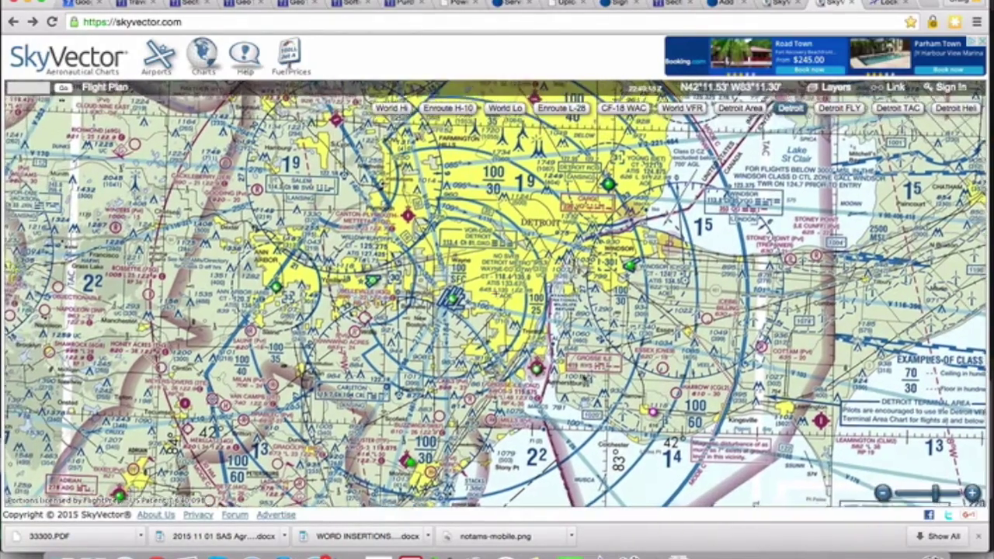
mouse_move(454, 301)
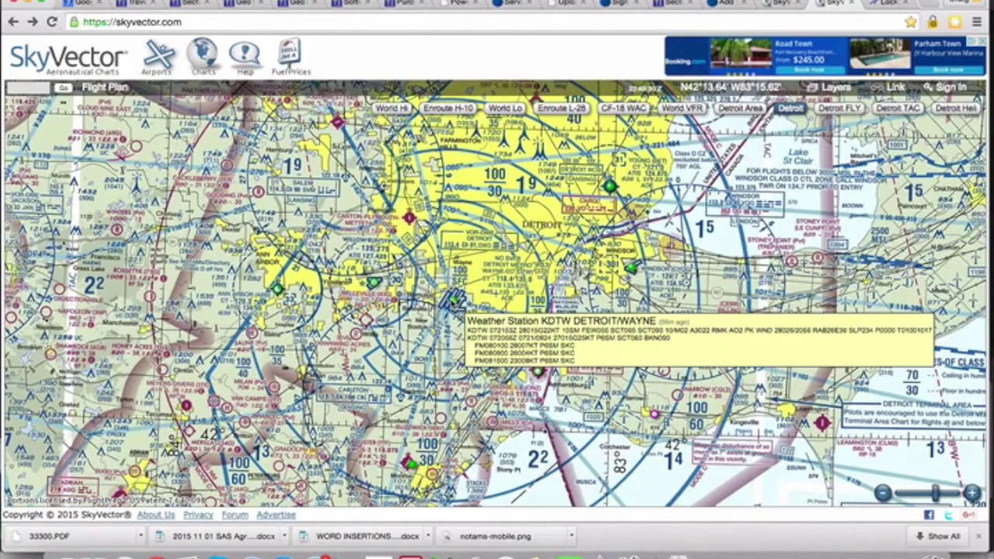
click(453, 302)
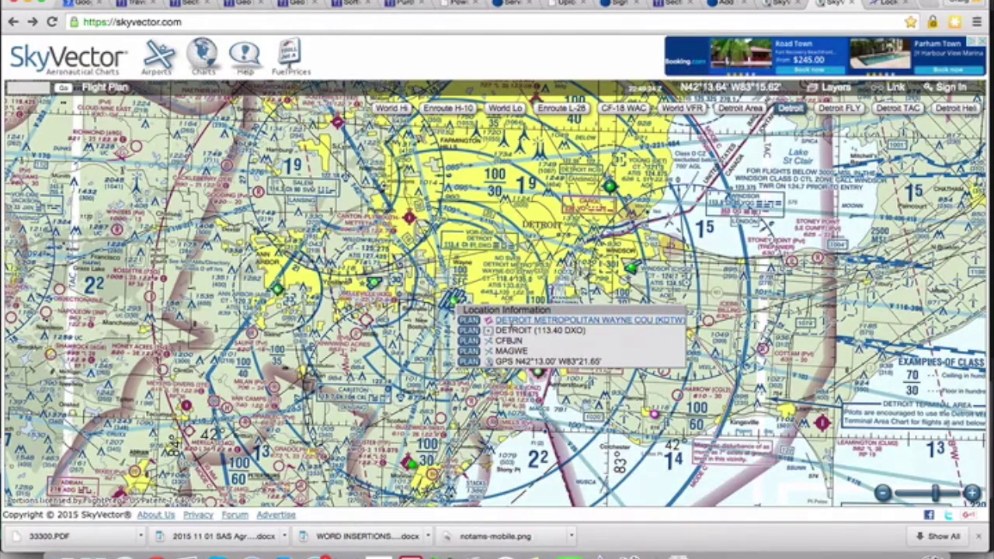
click(468, 320)
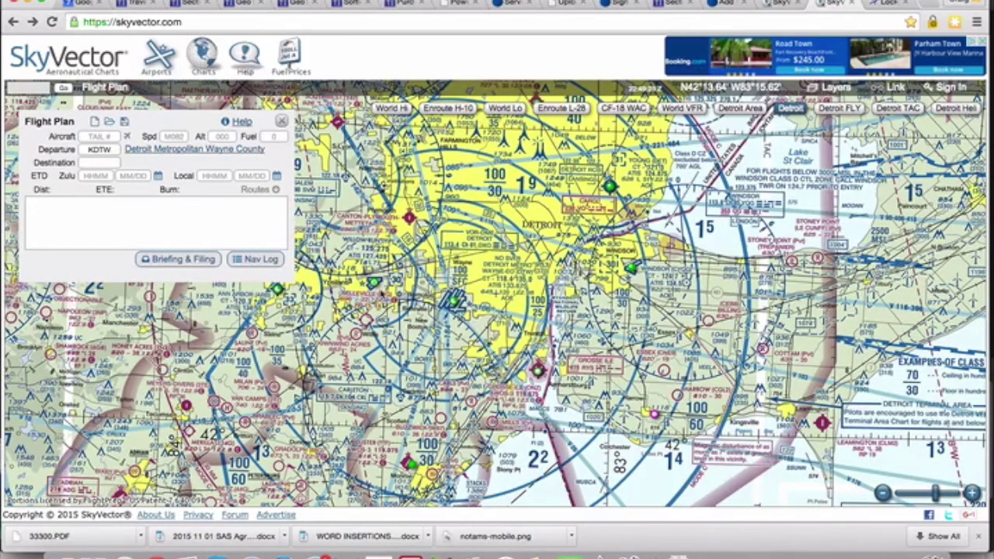
click(282, 123)
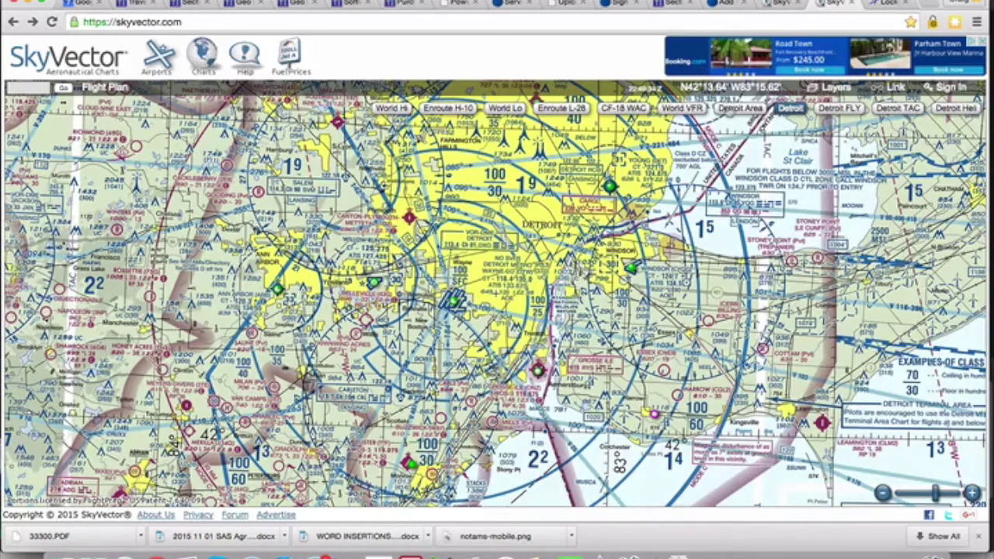
Compare the Detroit Area chart with the Detroit sectional, then bring up the sectional chart map.
click(730, 110)
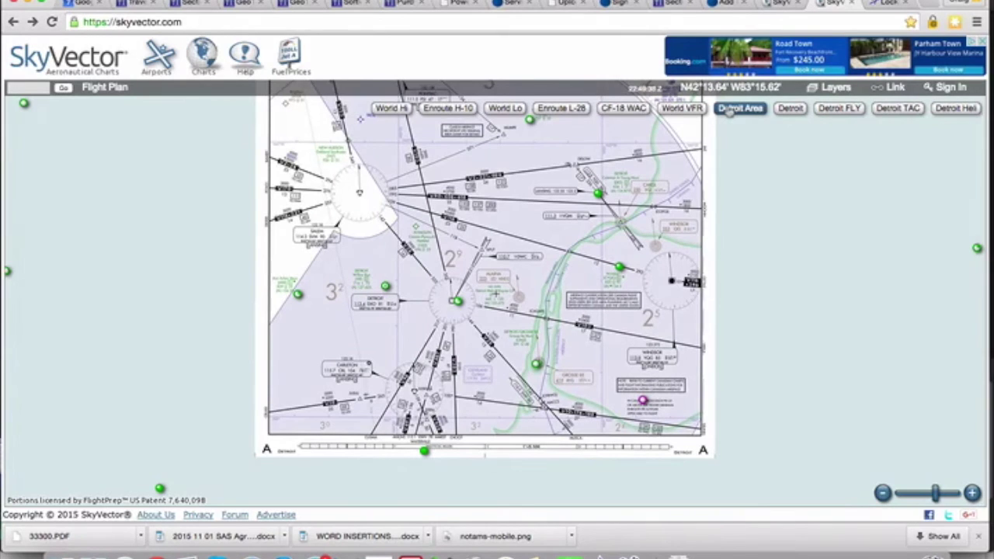
click(790, 110)
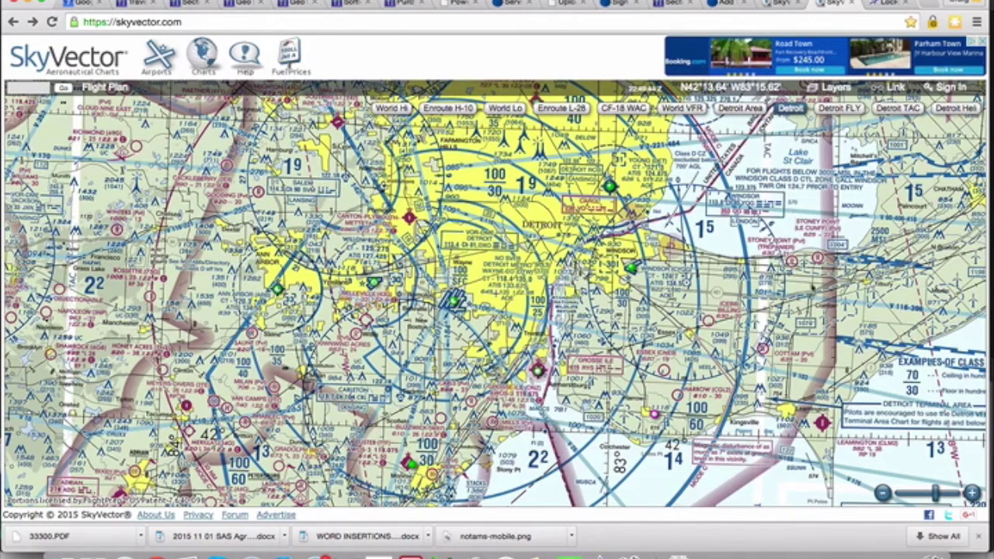
click(204, 54)
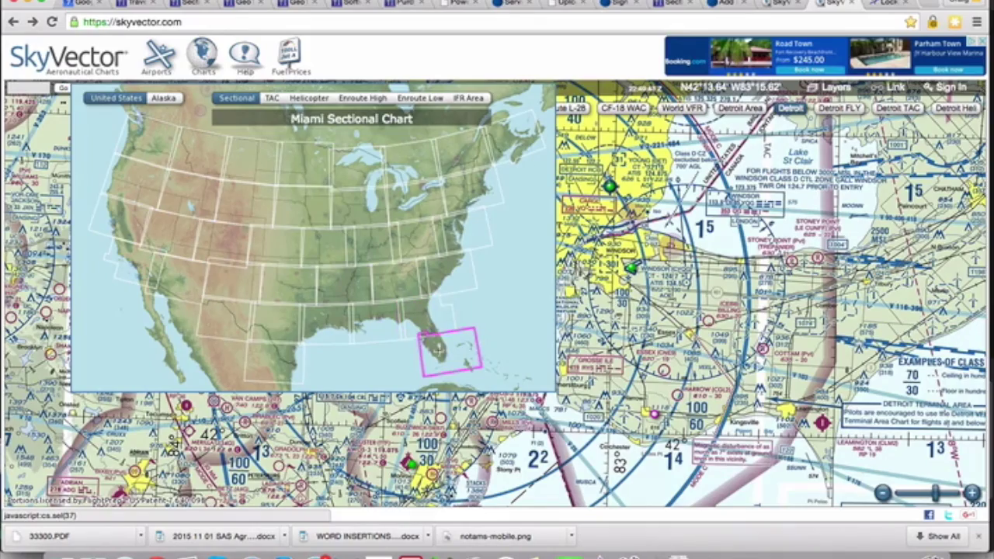
Open the Miami Sectional, zoom out four levels to the whole chart, and pan to its legend.
click(440, 354)
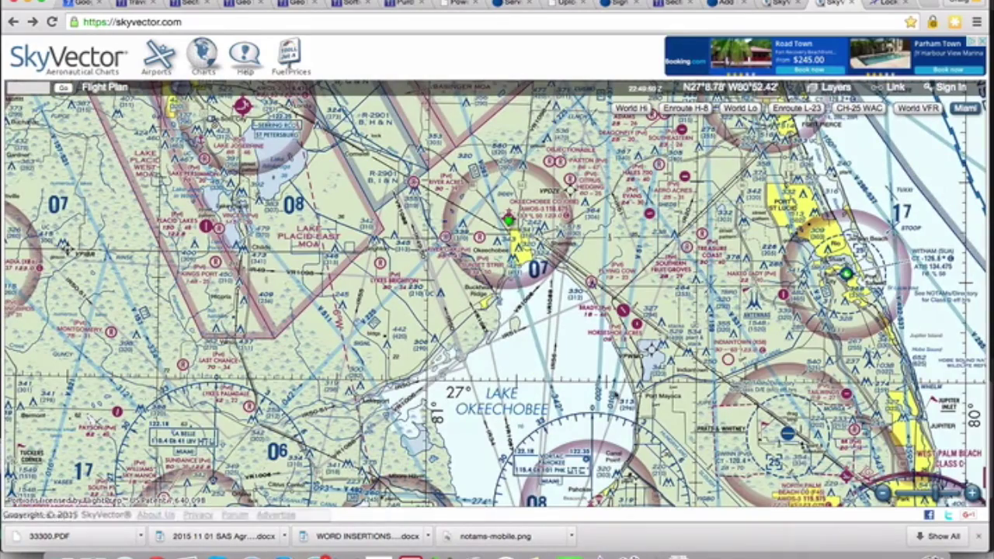
click(882, 494)
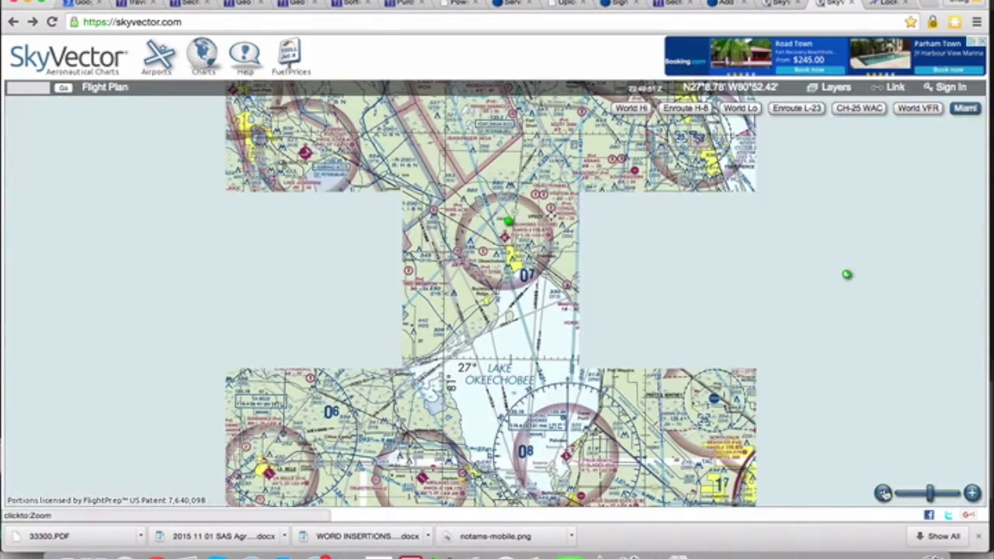
click(883, 493)
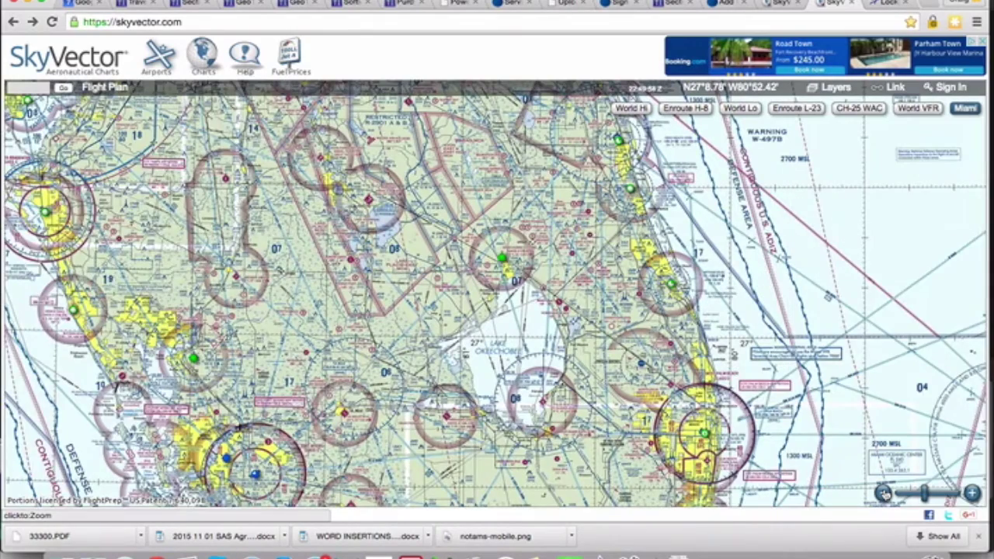
click(883, 493)
click(883, 494)
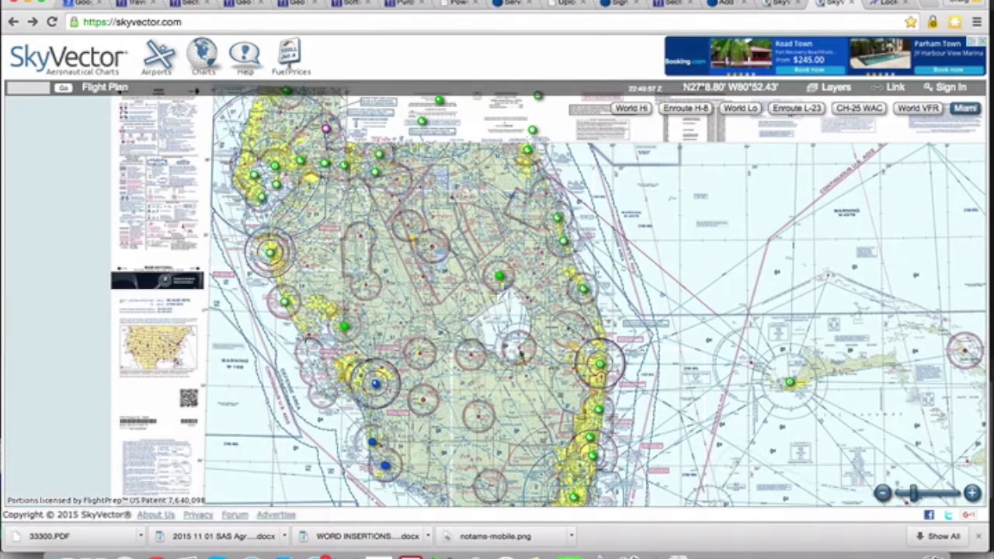
drag(194, 211, 454, 322)
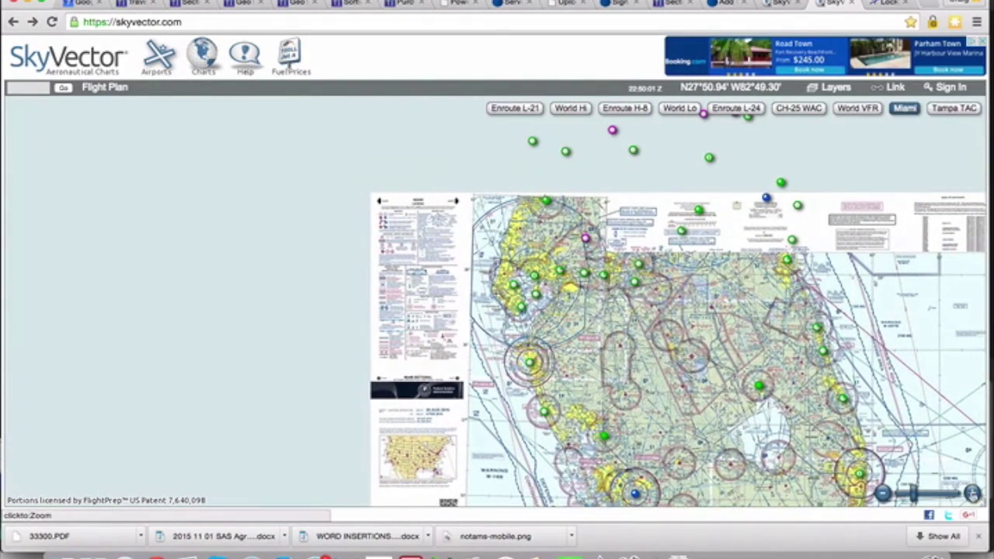
Zoom in on the Miami Sectional legend and pan to the Airports legend heading.
click(971, 494)
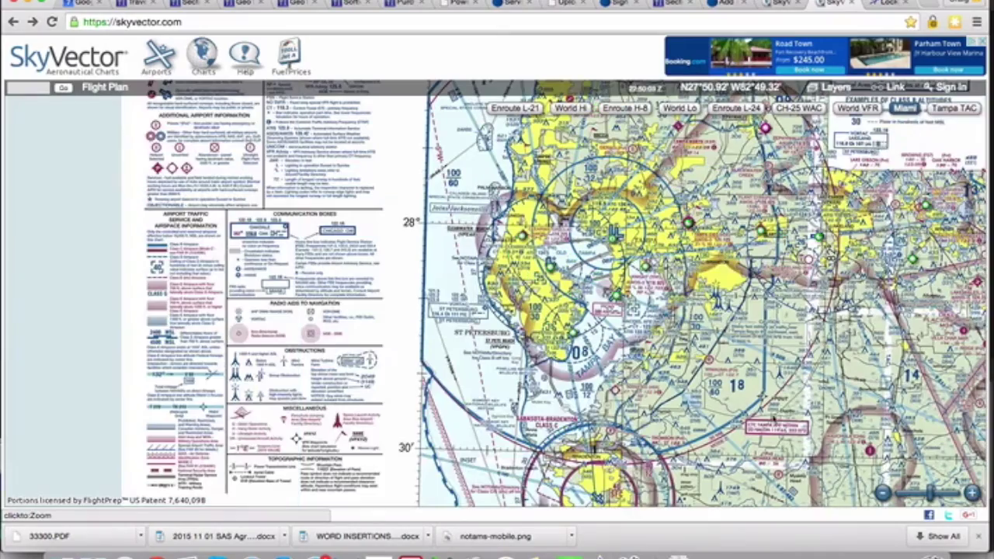
scroll(621, 310, up, 1)
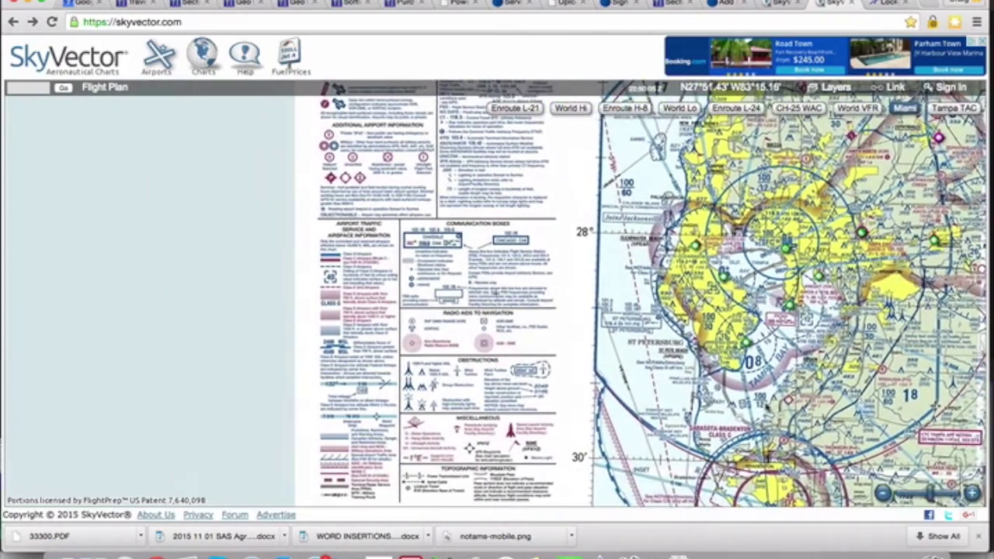
click(971, 493)
click(971, 493)
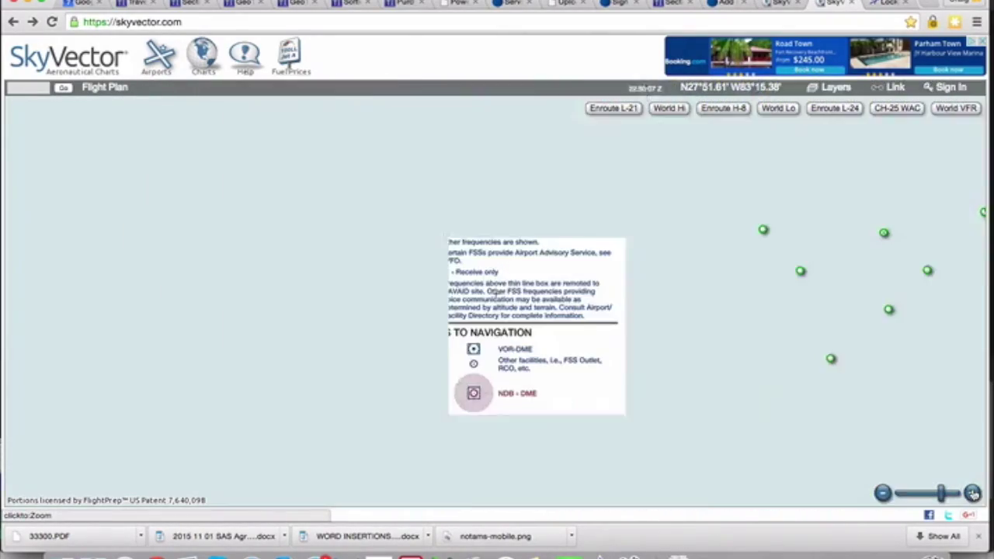
drag(396, 344, 458, 343)
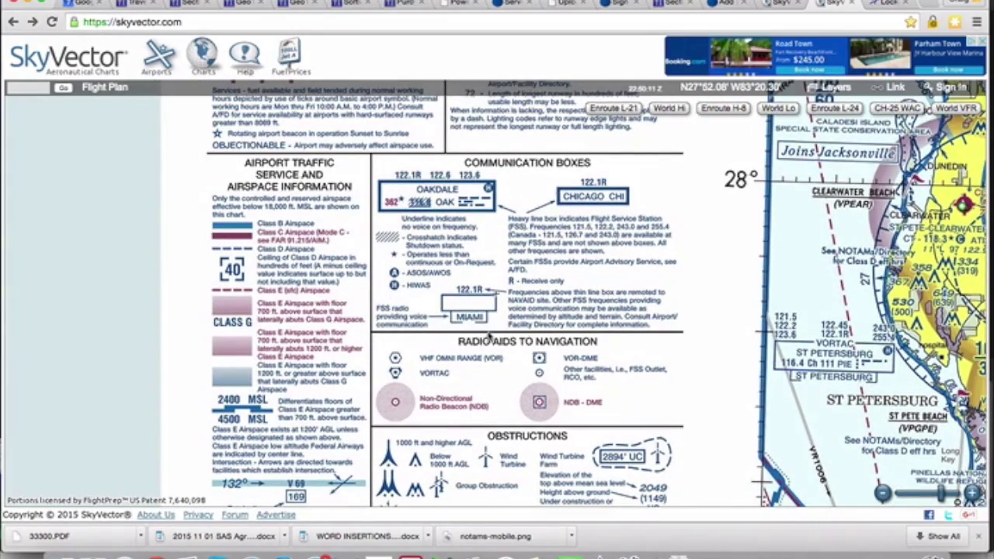
drag(486, 284, 476, 535)
drag(470, 272, 480, 311)
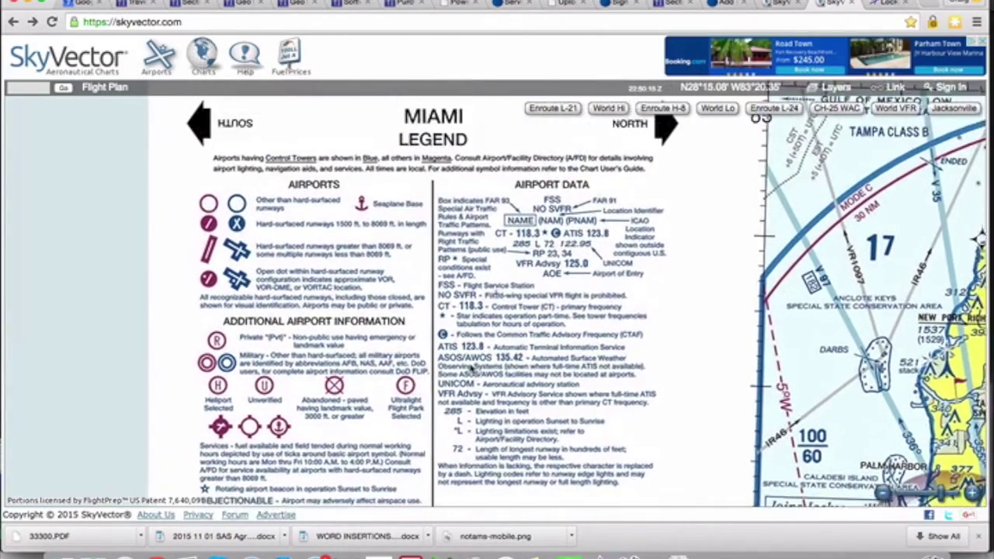
drag(472, 368, 464, 364)
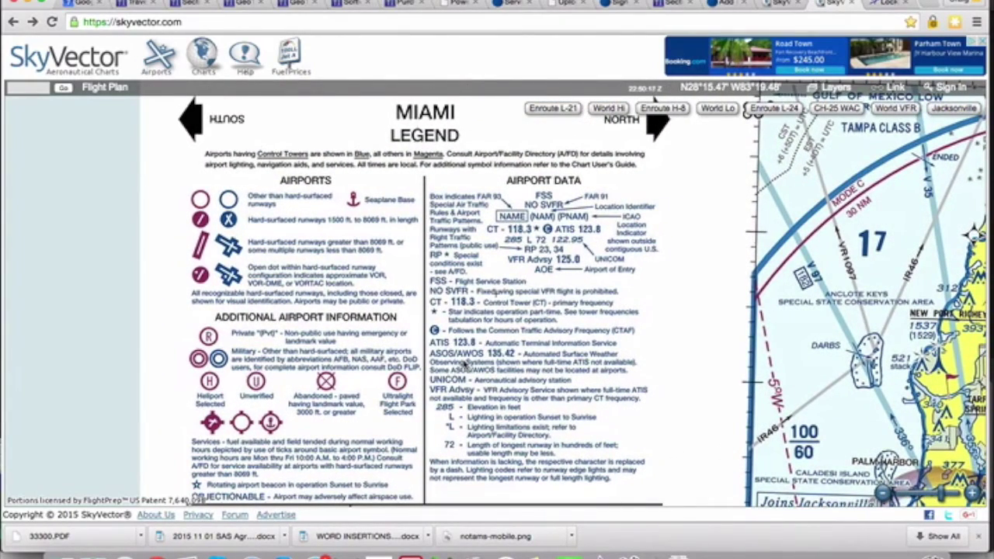
Scroll down the legend to the cover panel showing the 97th edition, 20 AUG 2015–4 FEB 2016.
scroll(470, 391, down, 5)
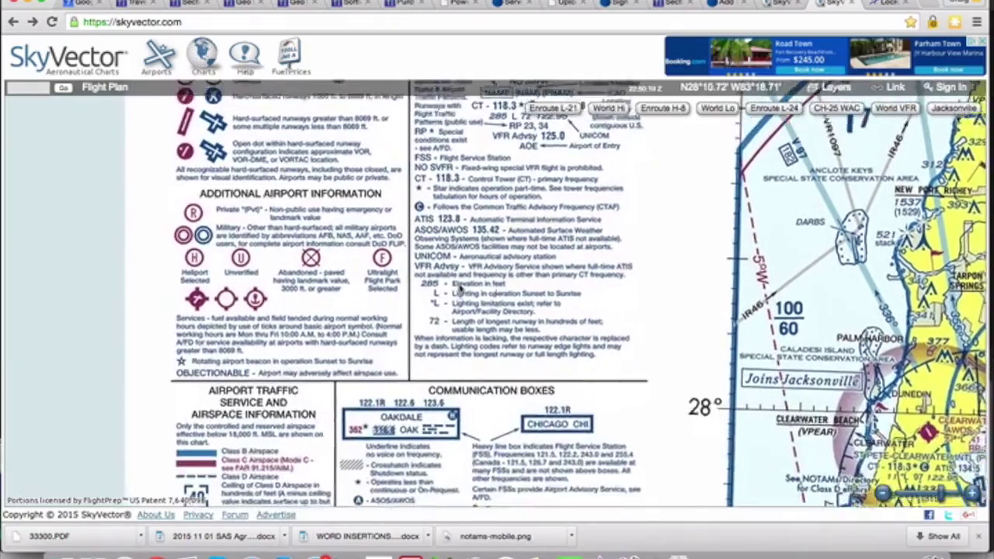
scroll(464, 355, down, 4)
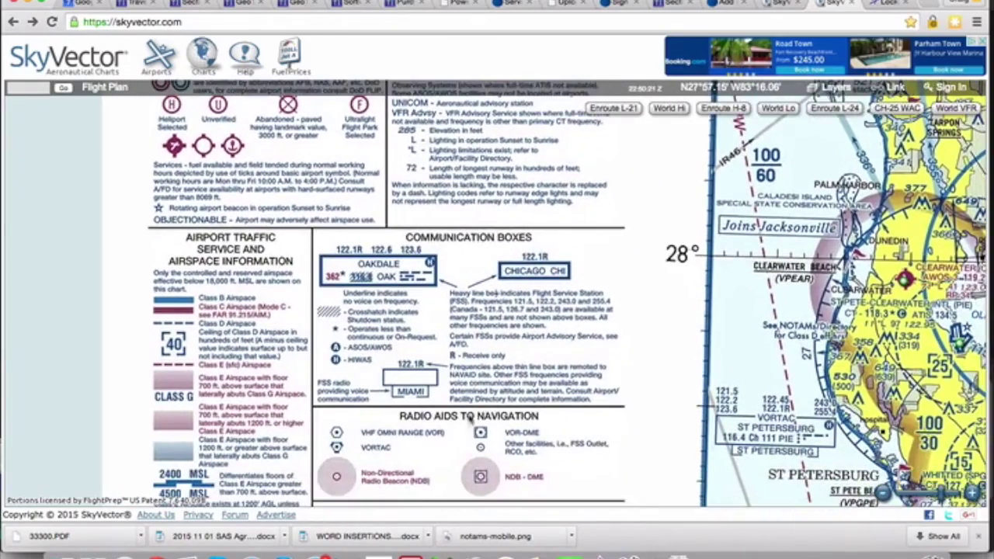
scroll(461, 326, down, 3)
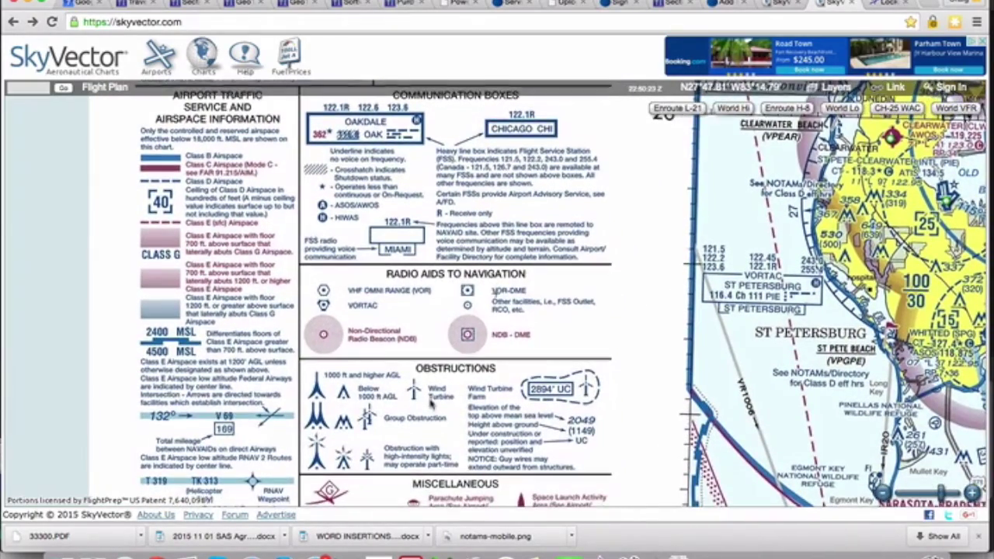
scroll(446, 326, down, 2)
scroll(437, 351, down, 1)
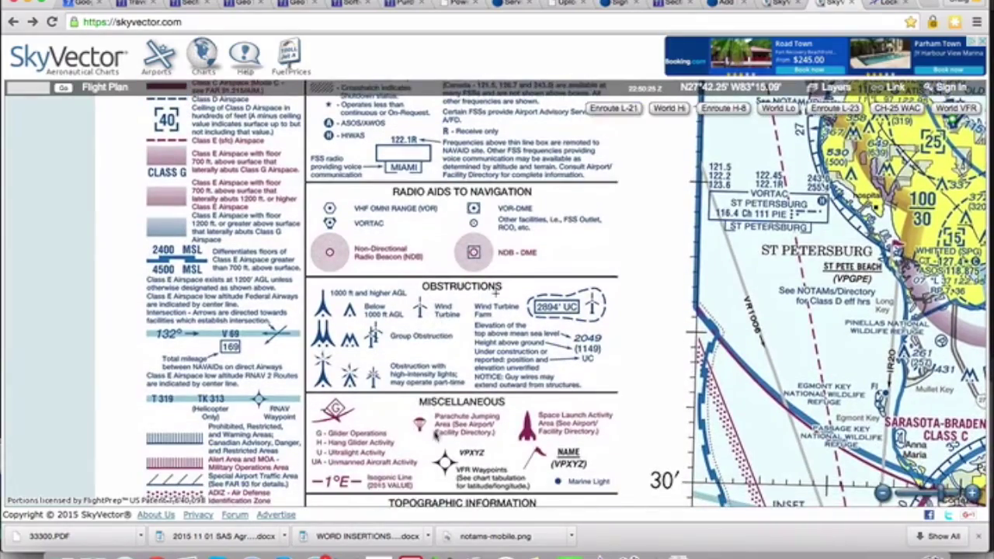
scroll(436, 419, down, 4)
scroll(428, 386, down, 4)
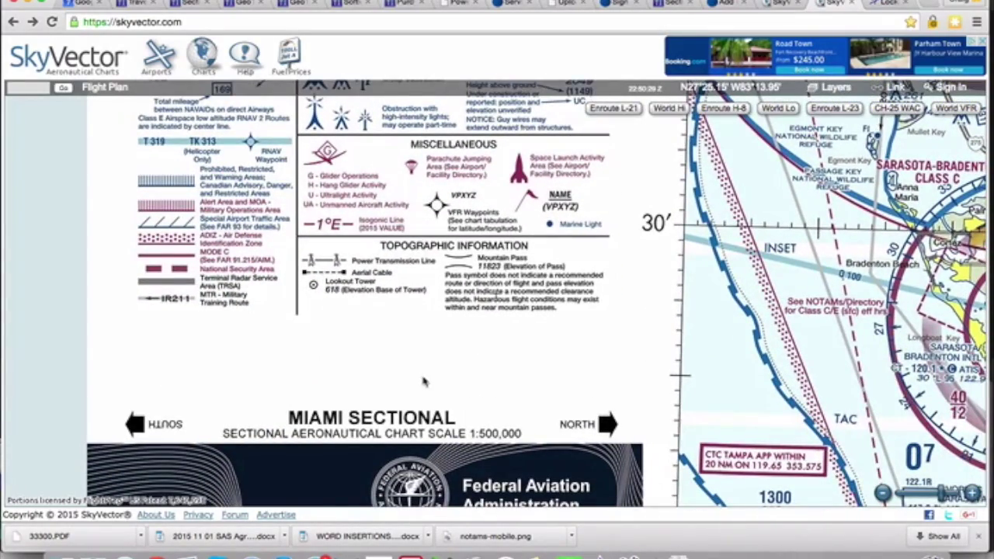
scroll(423, 380, down, 5)
scroll(495, 294, down, 2)
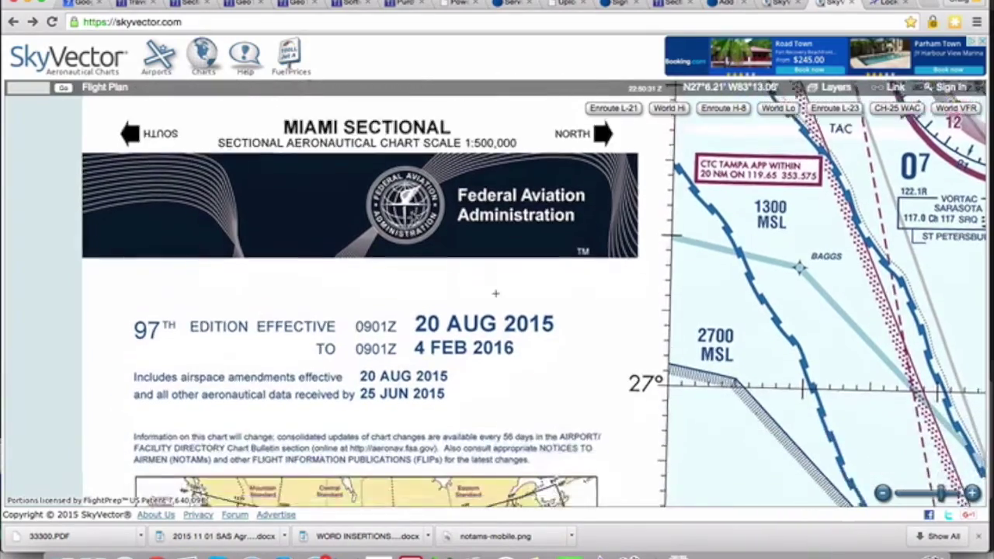
scroll(495, 293, down, 3)
scroll(406, 177, down, 1)
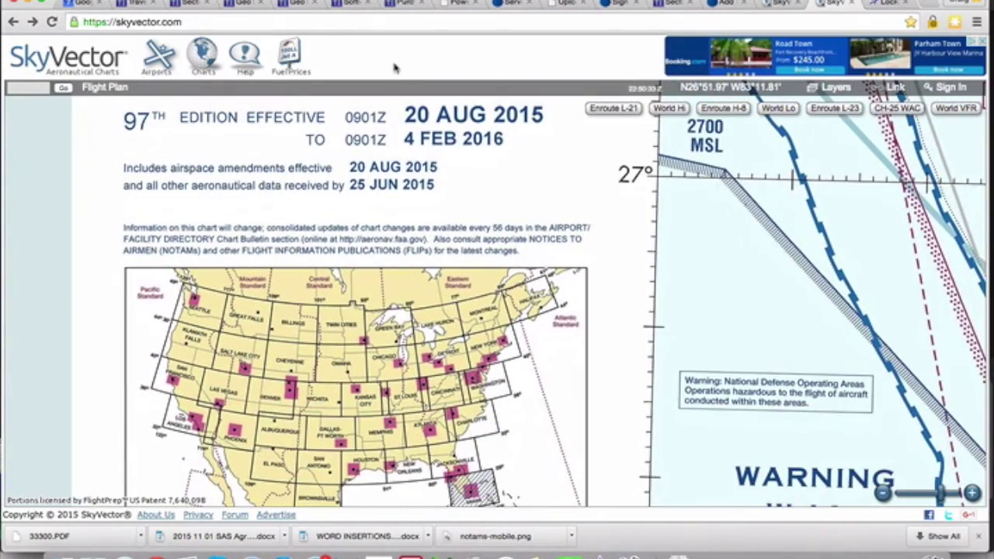
drag(402, 220, 400, 117)
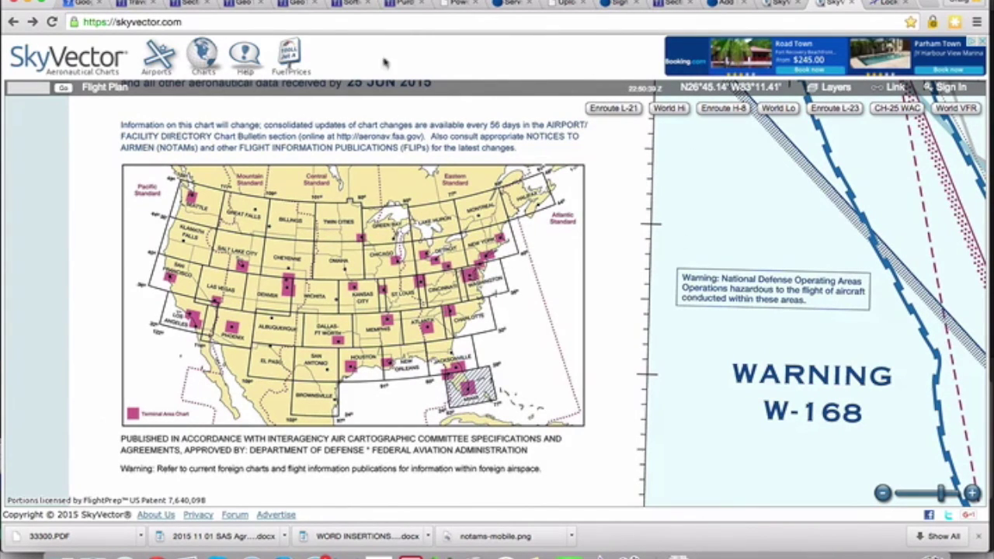
Search airports for TVC and open Cherry Capital Airport's VFR chart.
click(161, 57)
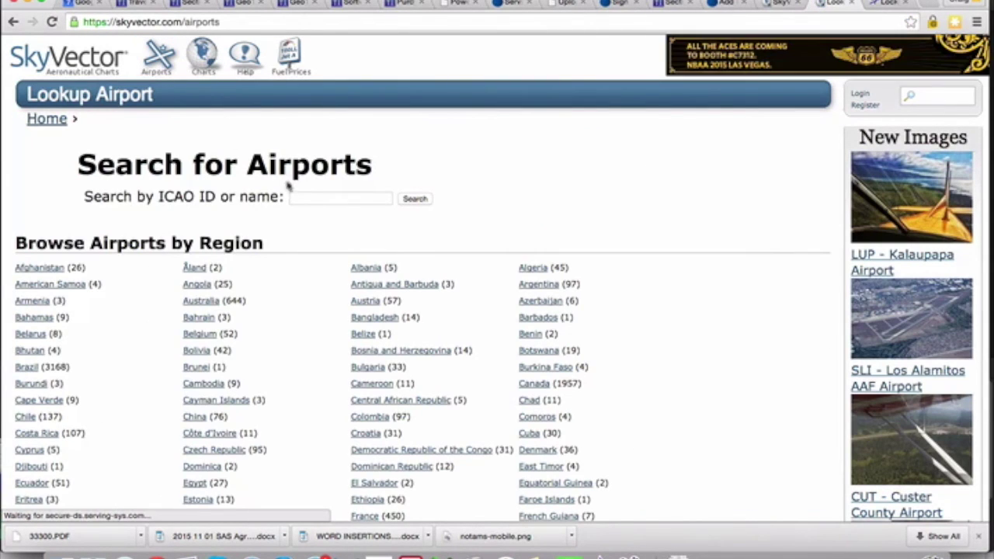
click(314, 198)
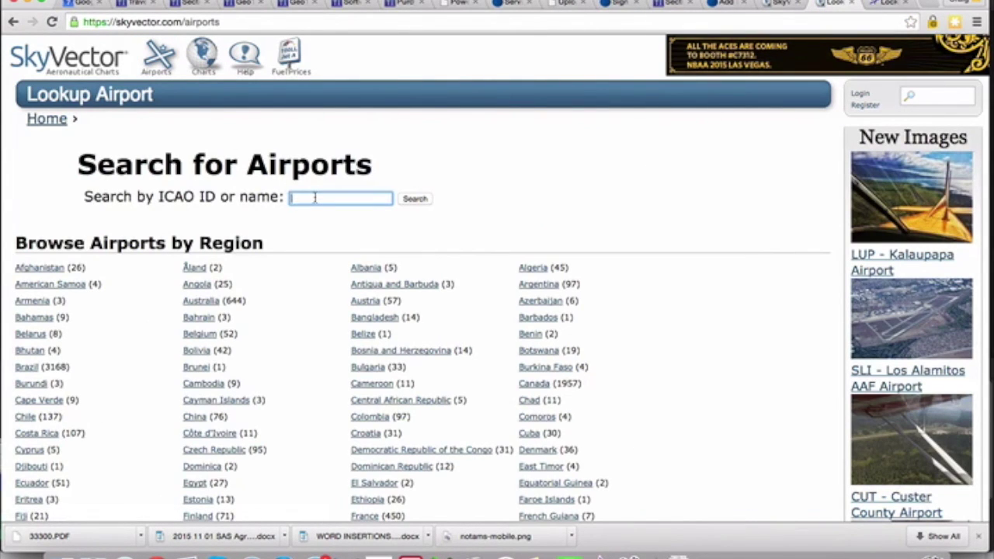
text(TVC)
click(414, 199)
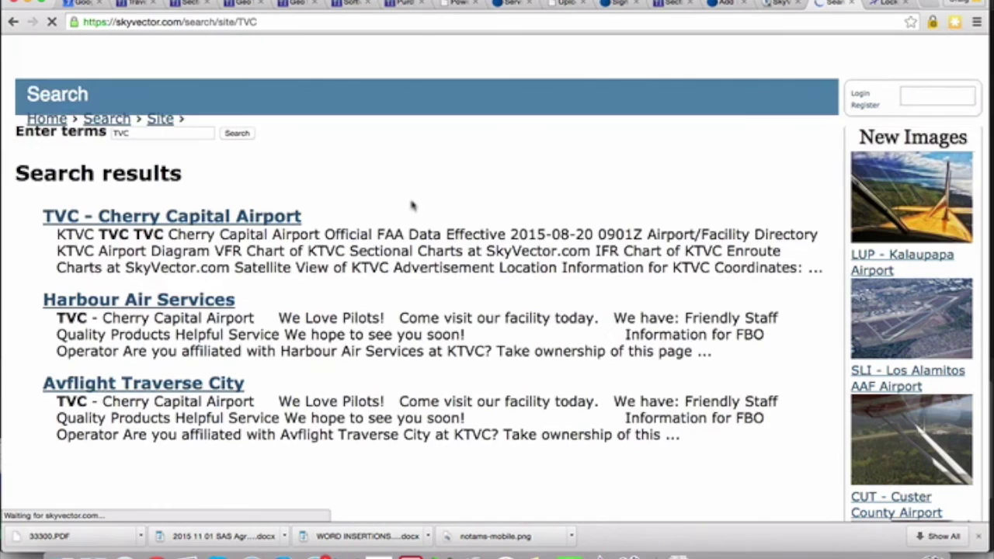
click(258, 220)
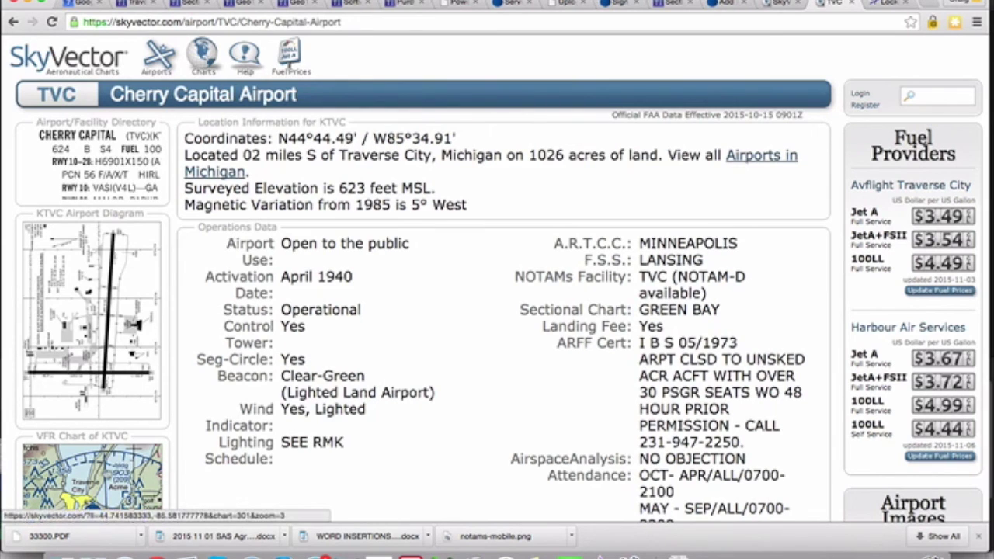
click(106, 473)
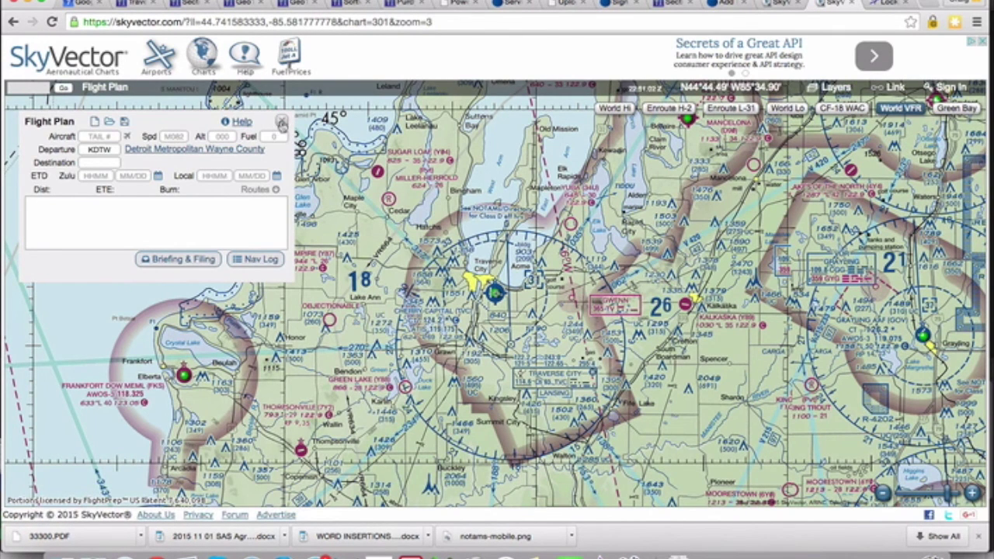
Close the Flight Plan panel to reveal the full Traverse City sectional chart.
click(282, 122)
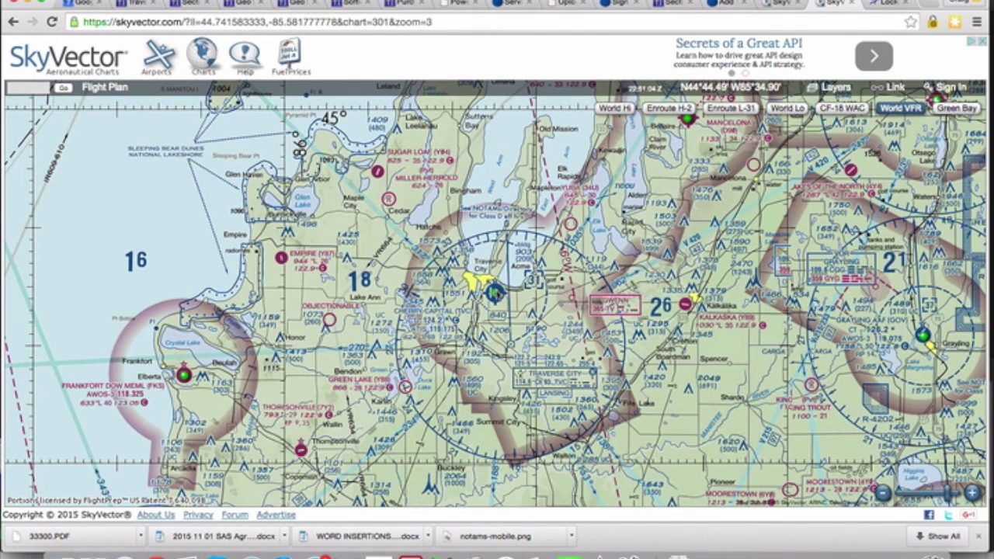